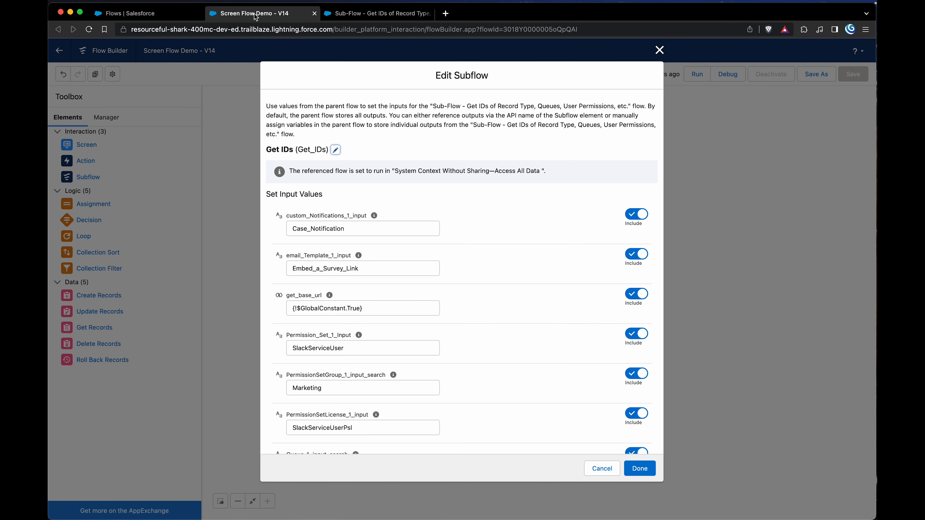
Step: Review the input values set for the Get IDs subflow element in Screen Flow Demo
scroll(472, 291, "down", 10)
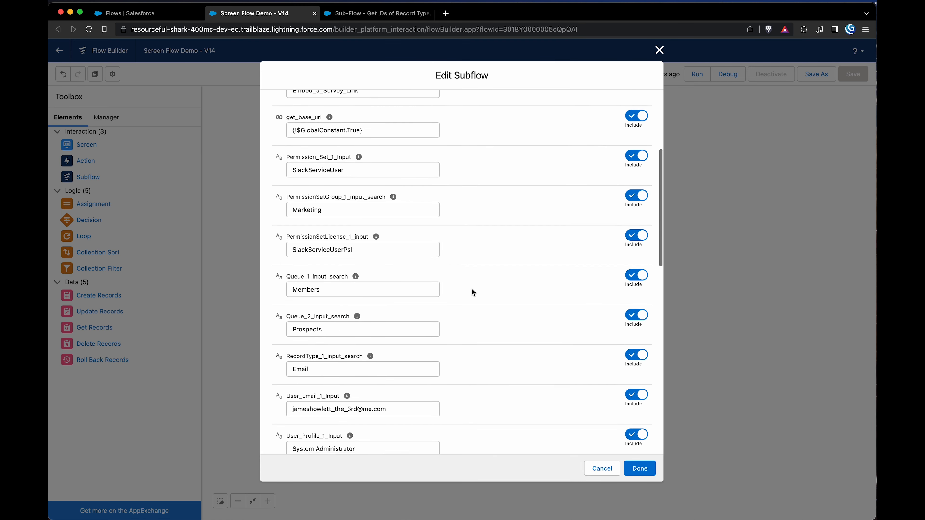
scroll(472, 292, "up", 2)
scroll(472, 292, "up", 5)
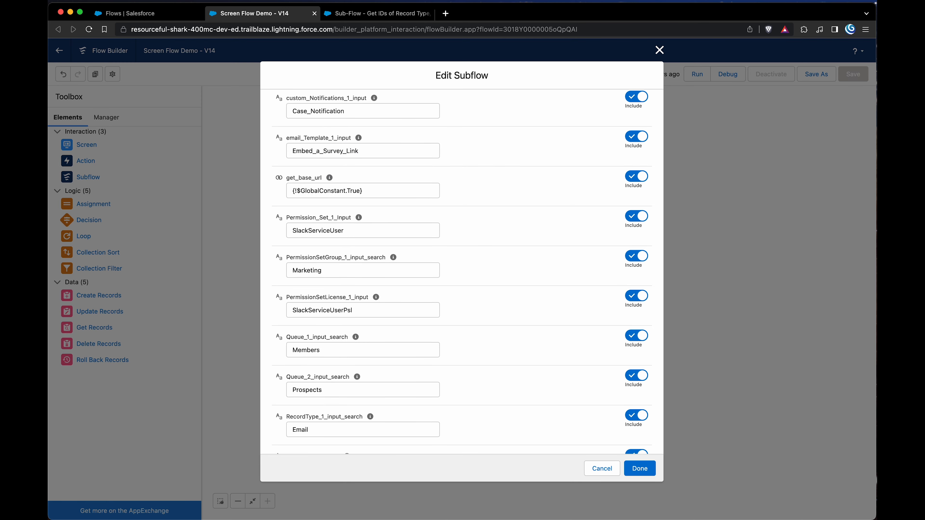
Step: In the Get IDs sub-flow, close the Get Base URL decision and copy the formula name from the Assign Base Environment URL assignment without changing it
left_click(366, 15)
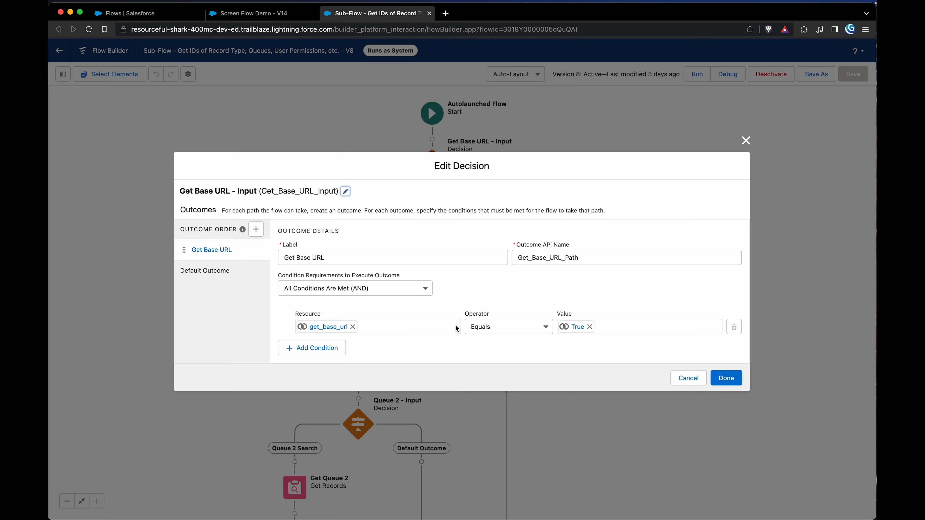
left_click(688, 378)
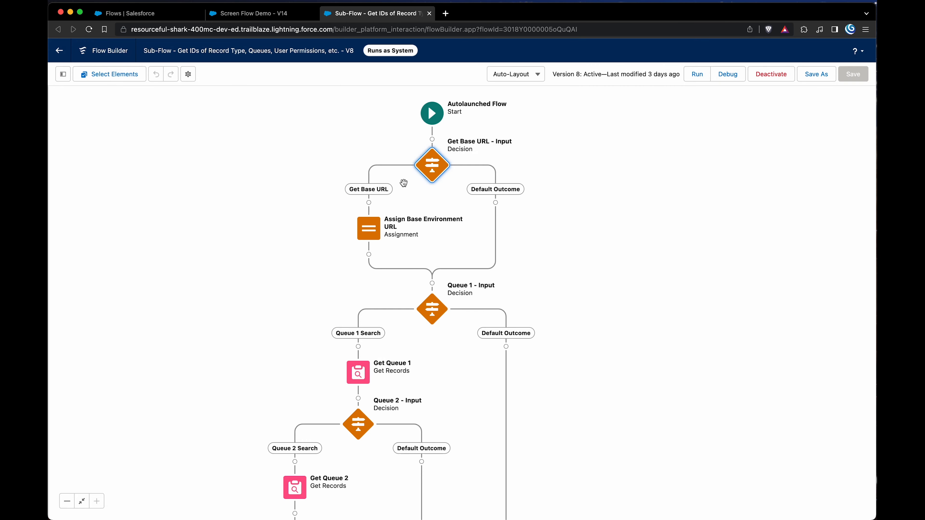
double_click(375, 230)
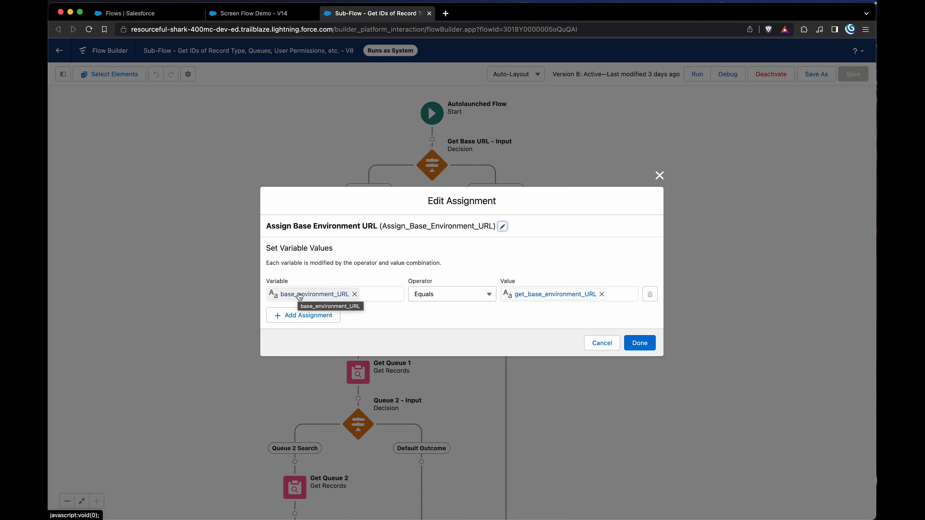
left_click(300, 297)
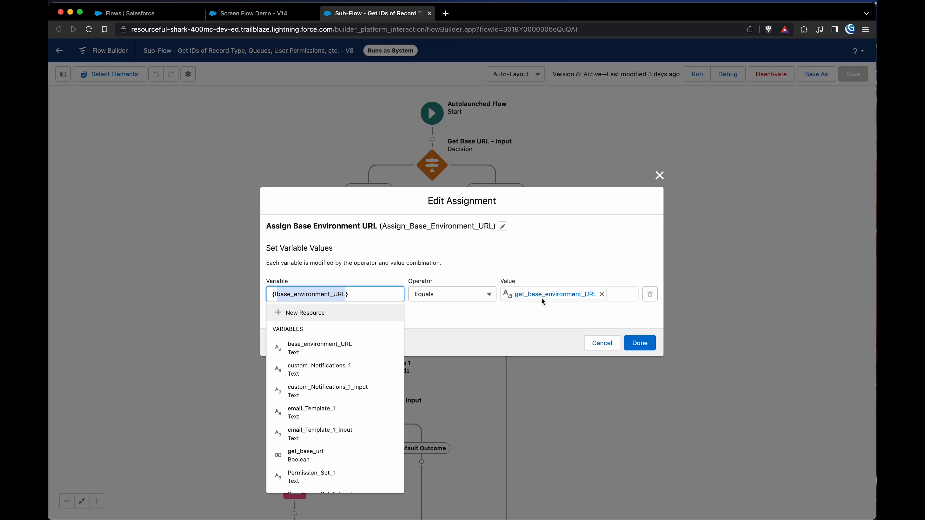
left_click(551, 297)
key("cmd+c")
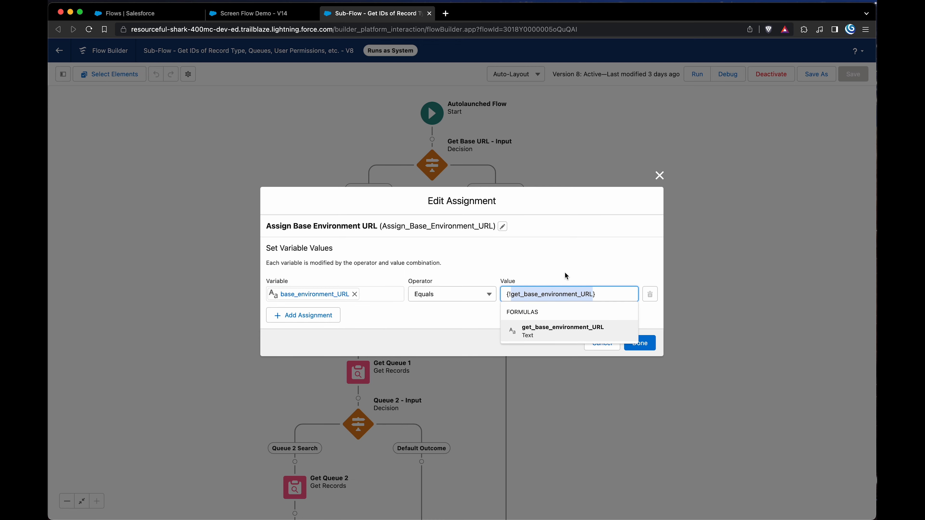
left_click(572, 267)
left_click(607, 344)
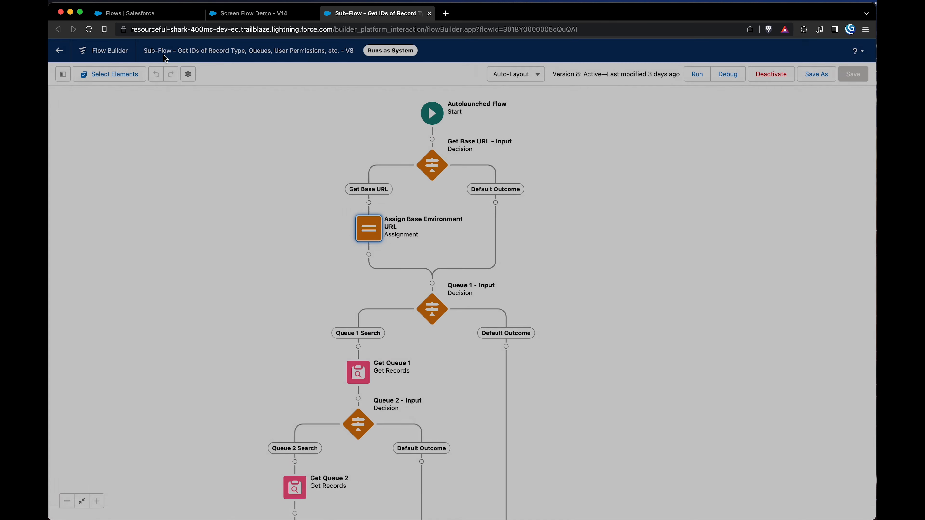
Step: Find the get_base_environment_URL resource and compare its formula with the base part of the page address, leaving the formula unedited
left_click(63, 74)
left_click(124, 141)
key("cmd+v")
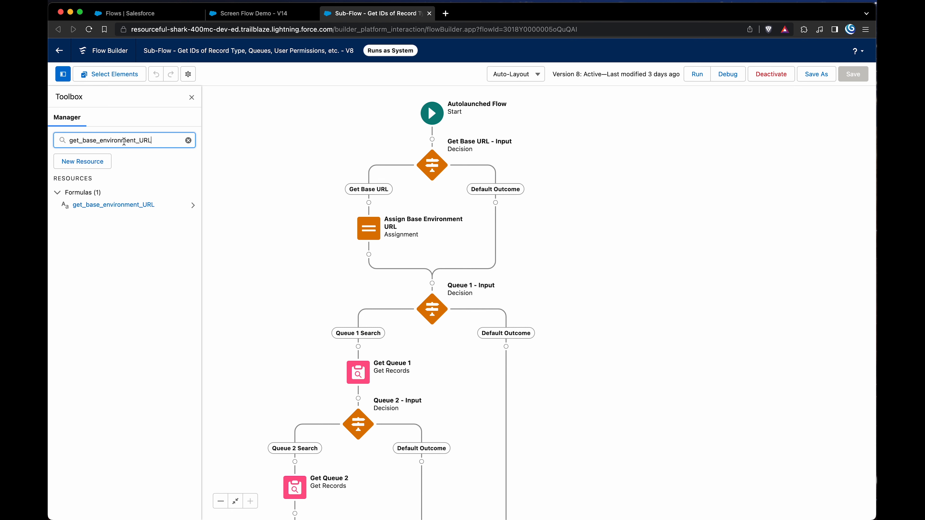
left_click(124, 205)
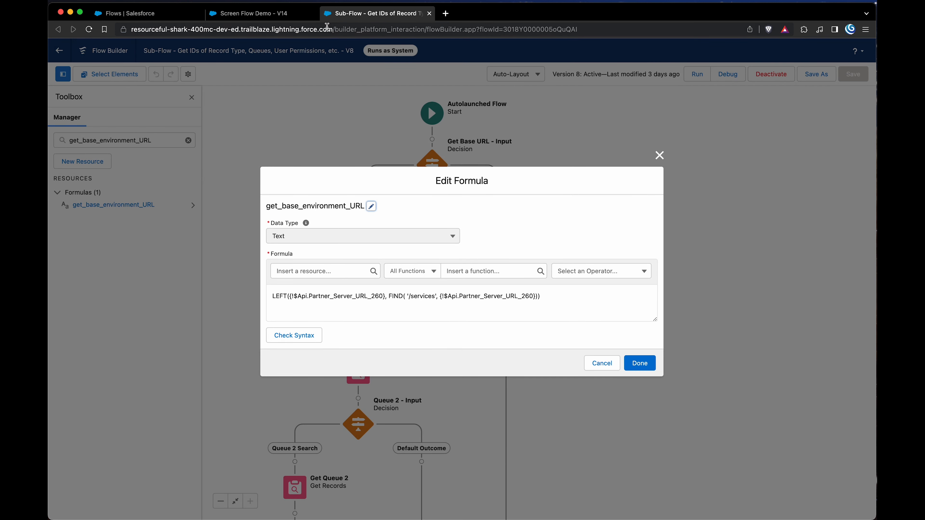
left_click_drag(333, 30, 108, 24)
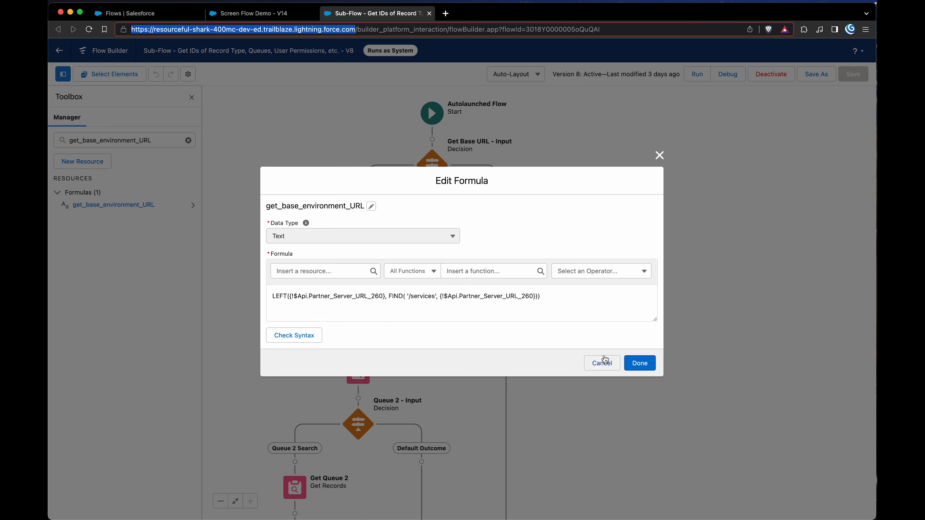
left_click(603, 364)
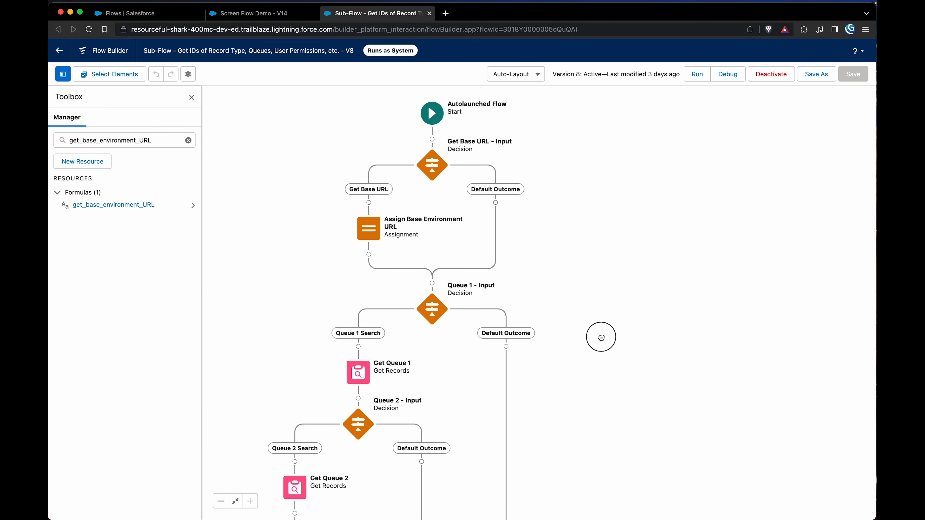
Step: Inspect the Queue 1 - Input decision and copy the name of its condition resource, leaving the decision unedited
left_click_drag(600, 334, 602, 190)
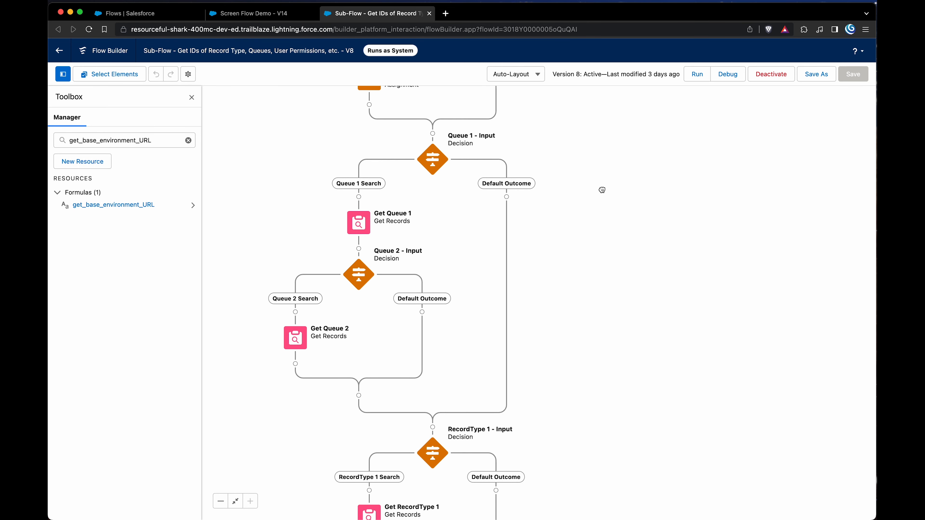
double_click(435, 165)
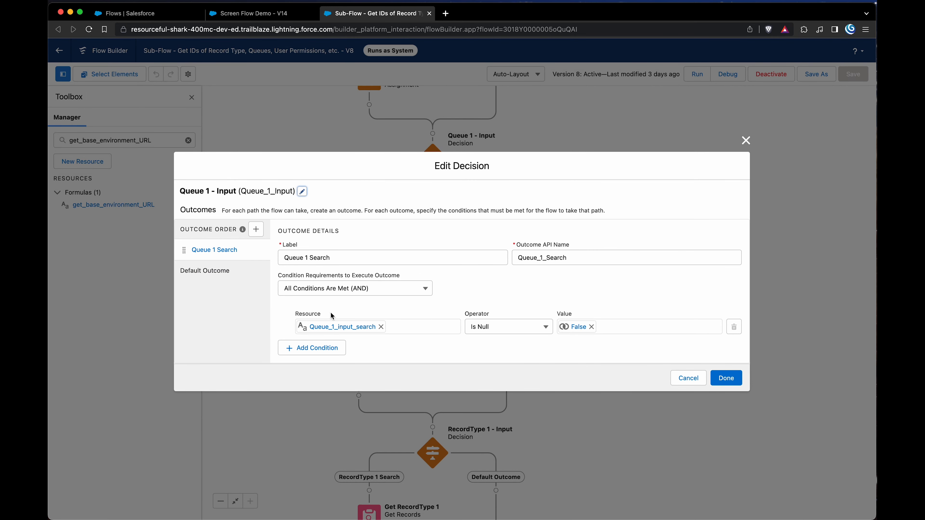
double_click(355, 326)
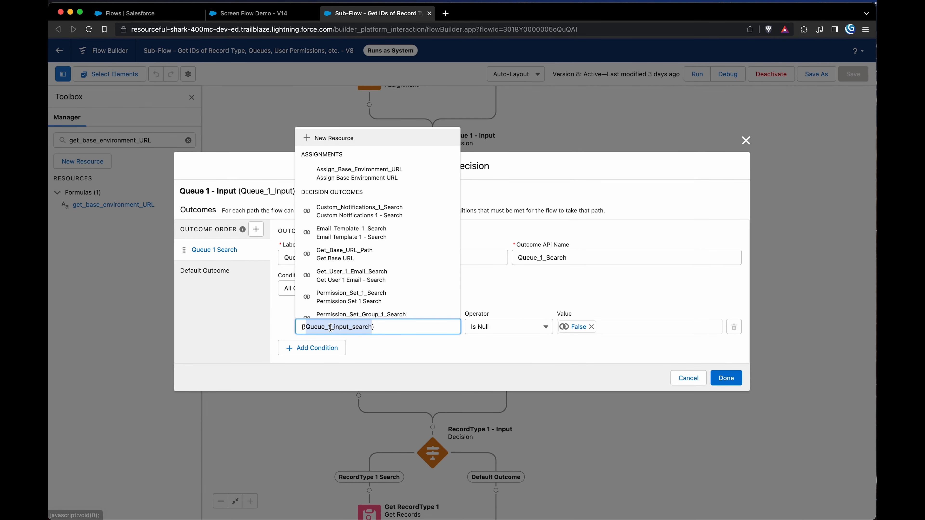
key("super+c")
left_click(688, 378)
Step: Search the flow's resources for Queue_1_input_search and open that variable's settings
left_click(128, 140)
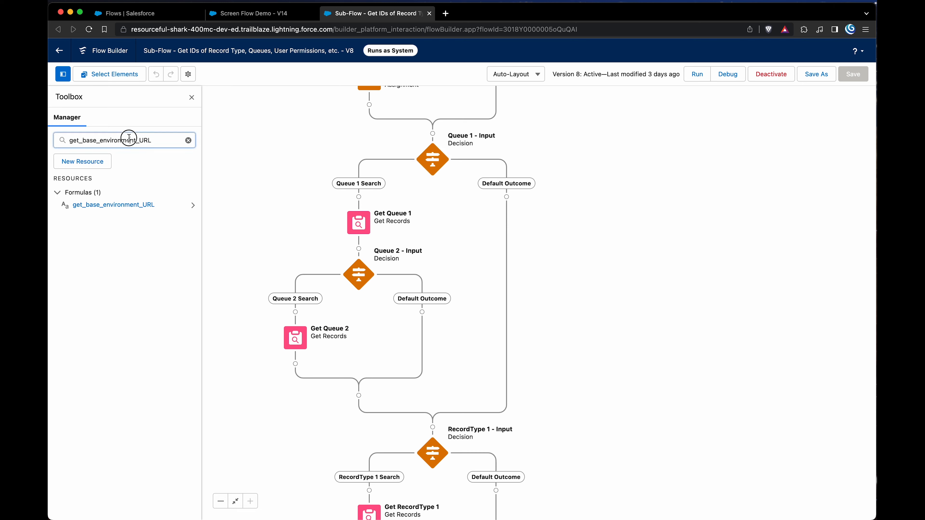
key("super+a")
key("super+v")
double_click(116, 207)
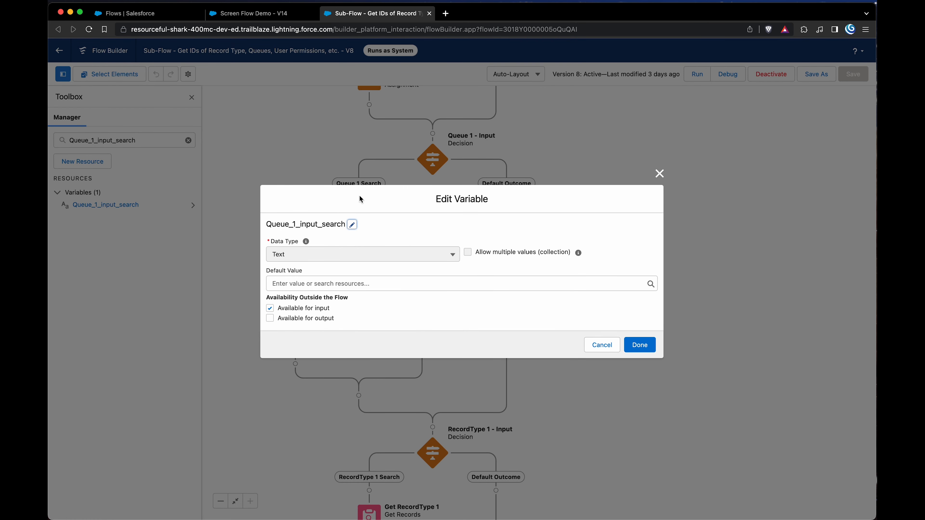
Step: In Screen Flow Demo's Get IDs subflow inputs, locate Queue_1_input_search and highlight its value
left_click(254, 13)
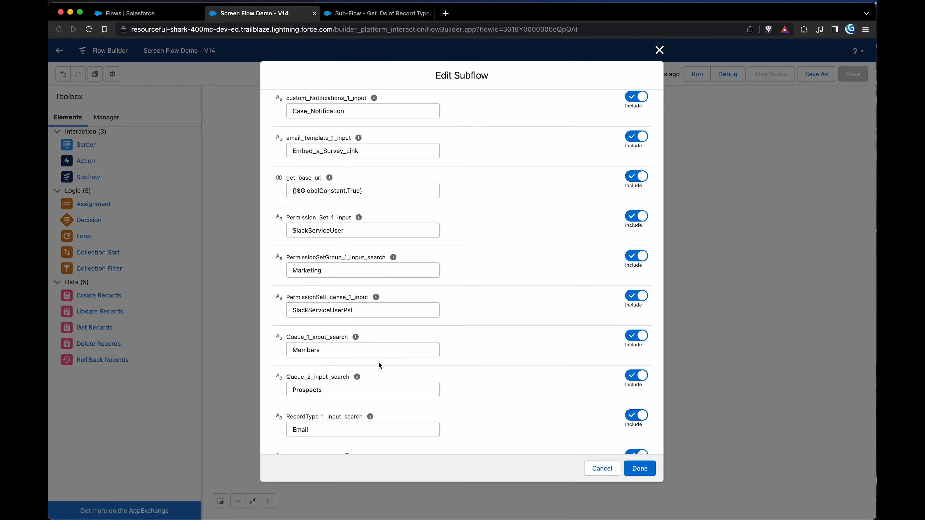
scroll(398, 202, "up", 3)
scroll(398, 202, "down", 4)
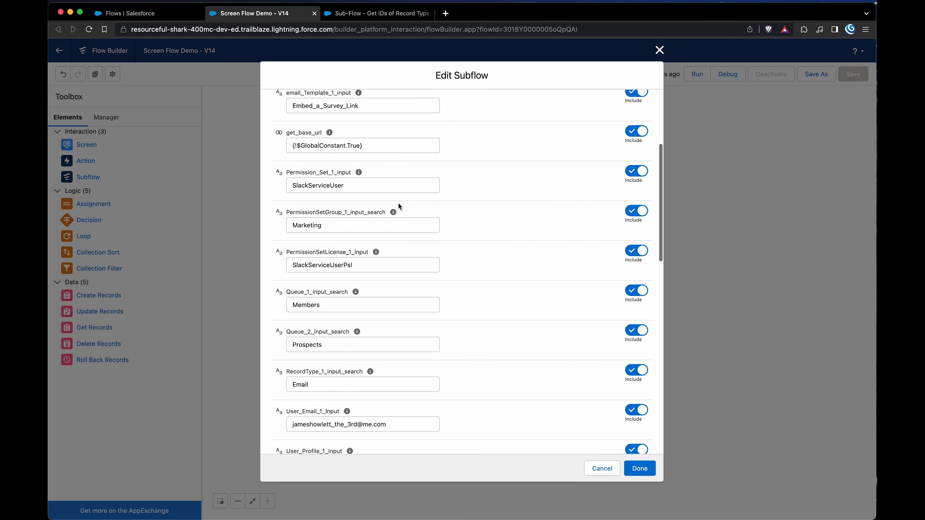
scroll(398, 203, "down", 4)
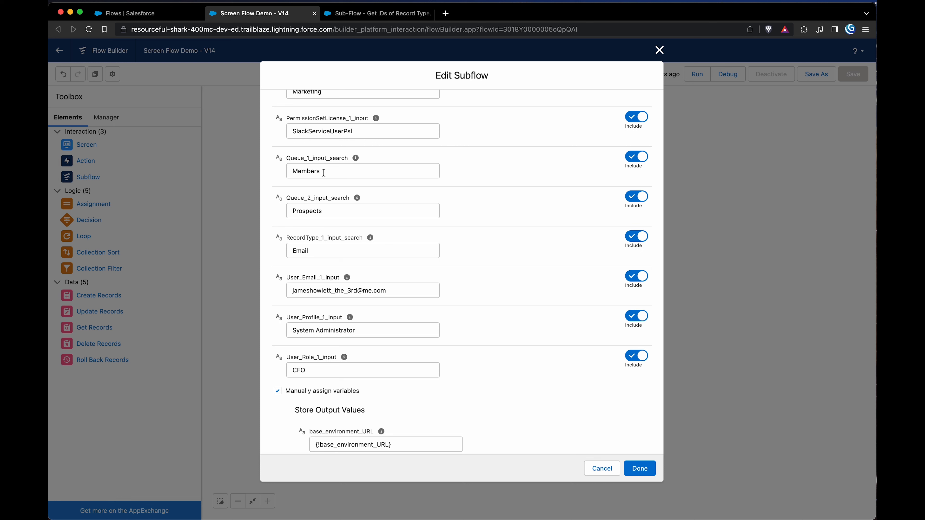
left_click_drag(323, 173, 284, 172)
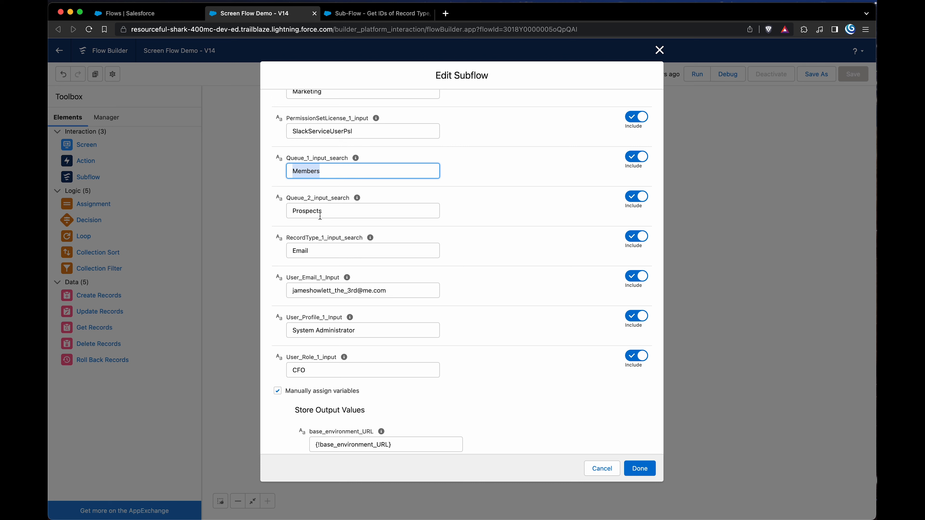
Step: Return to the sub-flow, close the variable settings and check the Queue 1 - Input decision's condition without editing it
left_click(361, 14)
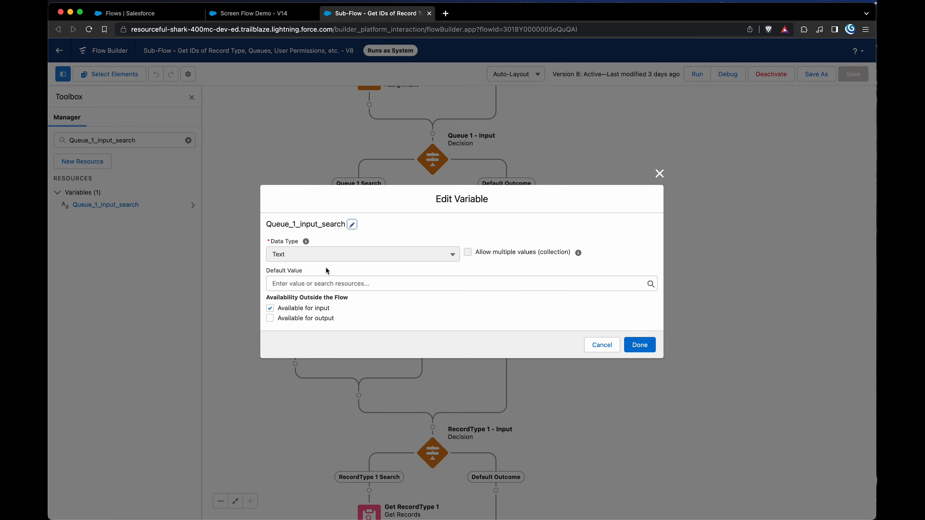
left_click(602, 344)
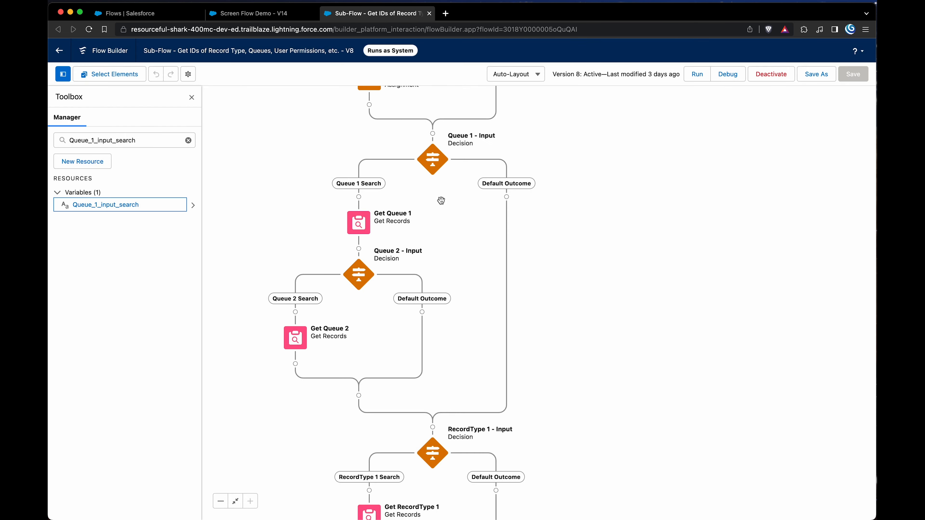
double_click(432, 159)
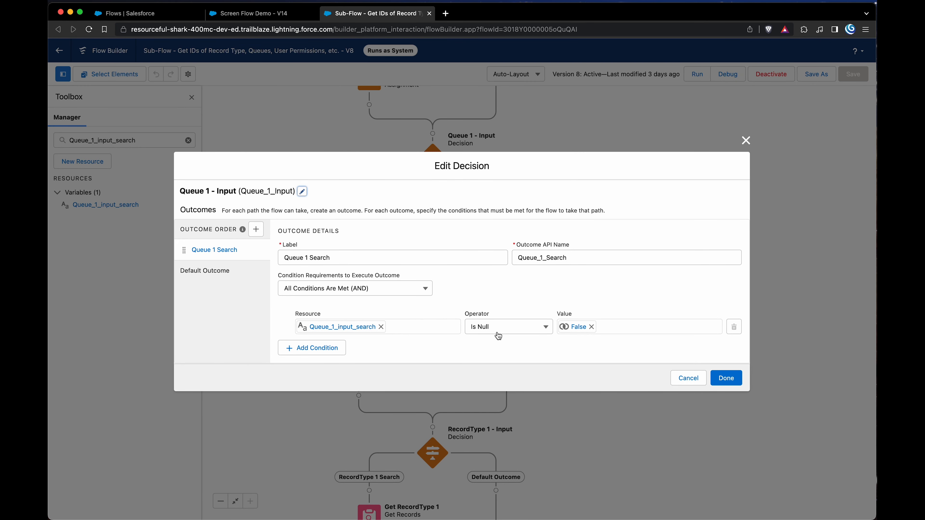
left_click(688, 378)
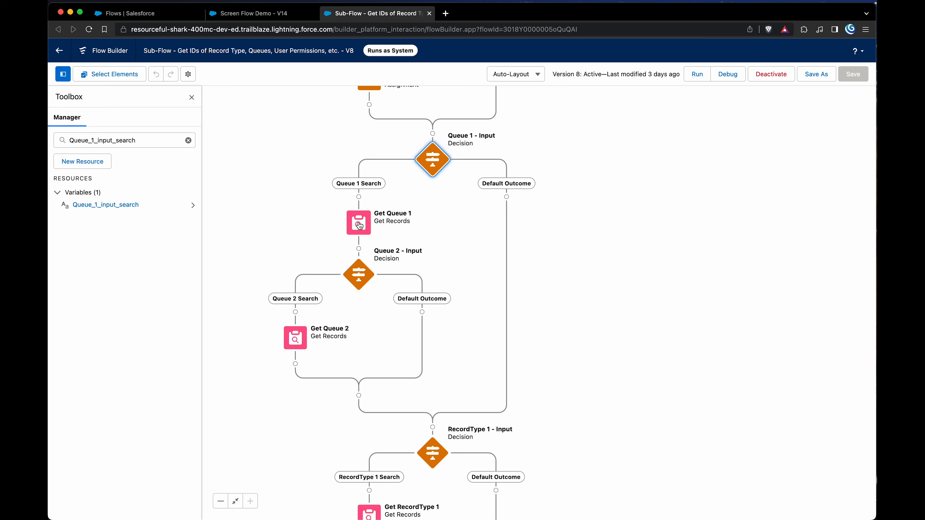
Step: Examine the Get Queue 1 element's filters, storage options and Id output variable, leaving the element unedited
double_click(359, 224)
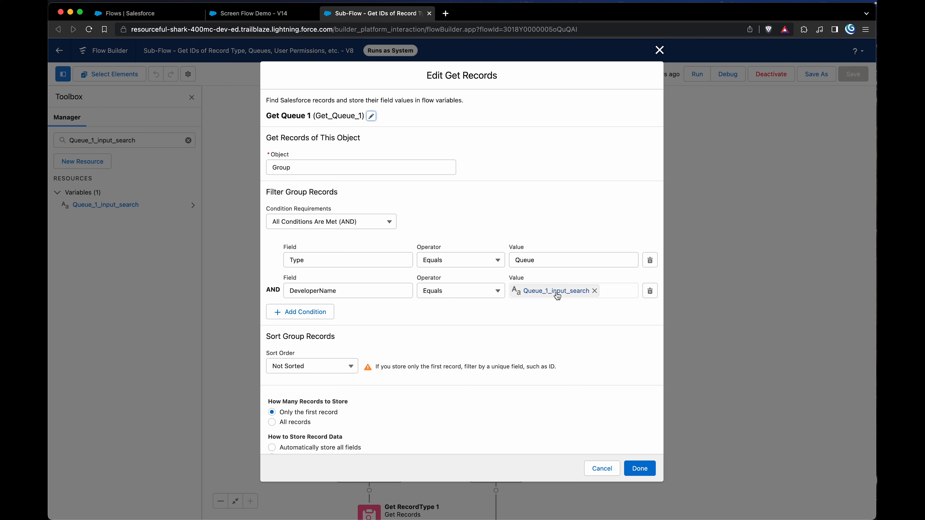
scroll(500, 367, "down", 5)
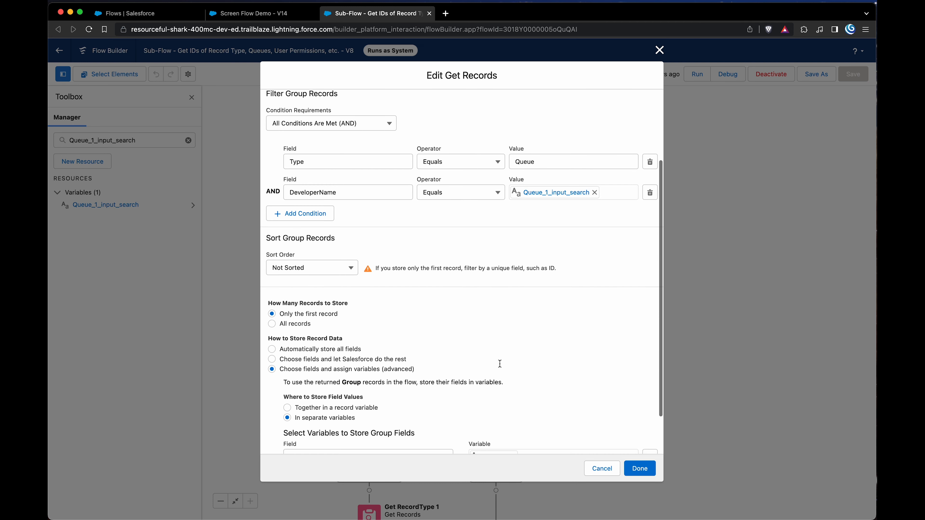
scroll(501, 367, "down", 1)
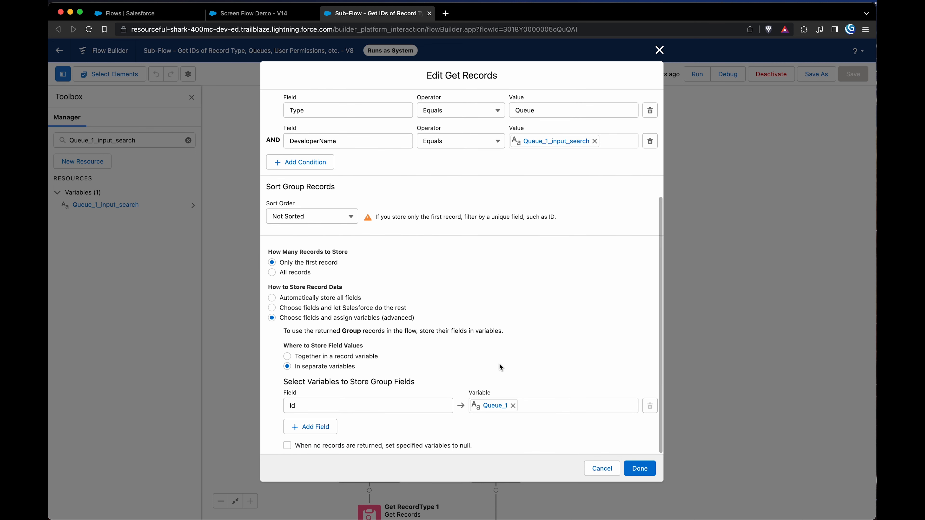
left_click(493, 410)
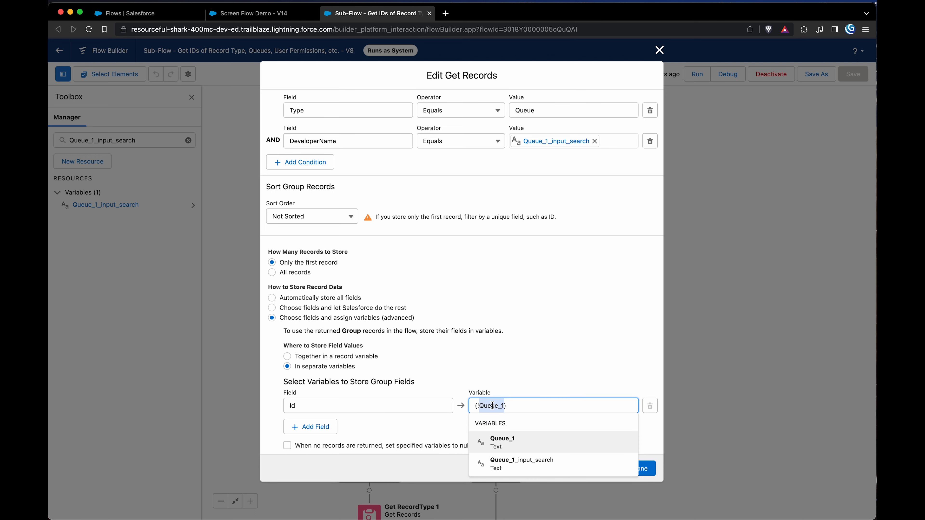
left_click(532, 350)
left_click(608, 471)
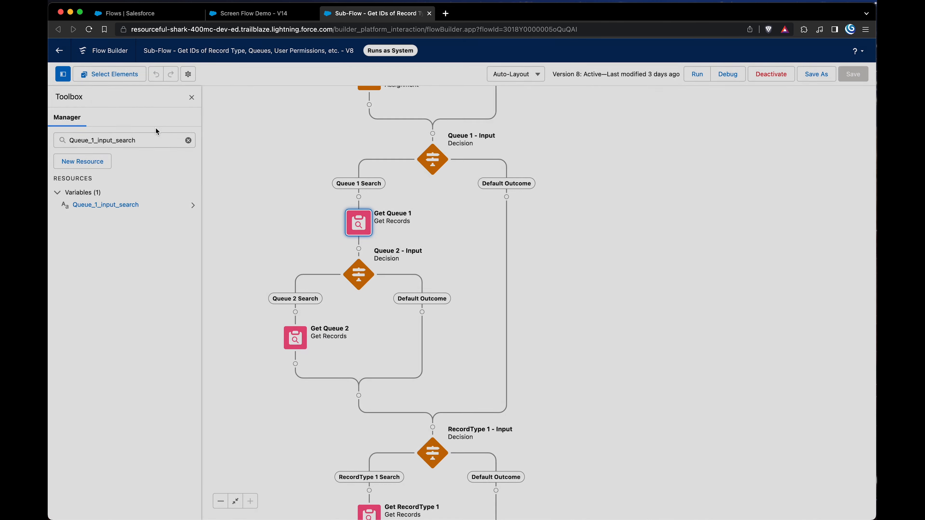
Step: Shorten the resource search to Queue_1 and open the Queue_1 variable to check its availability outside the flow
left_click(124, 140)
key("BackSpace")
key("BackSpace")
key("BackSpace")
key("BackSpace")
key("BackSpace")
key("BackSpace")
key("BackSpace")
key("BackSpace")
key("BackSpace")
key("BackSpace")
key("BackSpace")
key("BackSpace")
key("BackSpace")
left_click(85, 229)
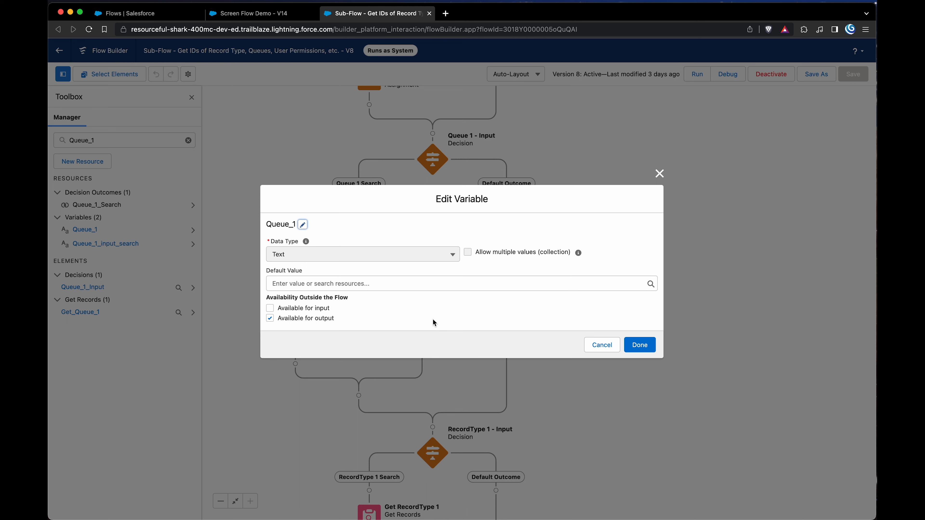
Step: Check which variable stores the Queue_1 output in Screen Flow Demo's Get IDs subflow, and return to the sub-flow's Queue_1 variable
left_click(253, 13)
scroll(481, 251, "down", 10)
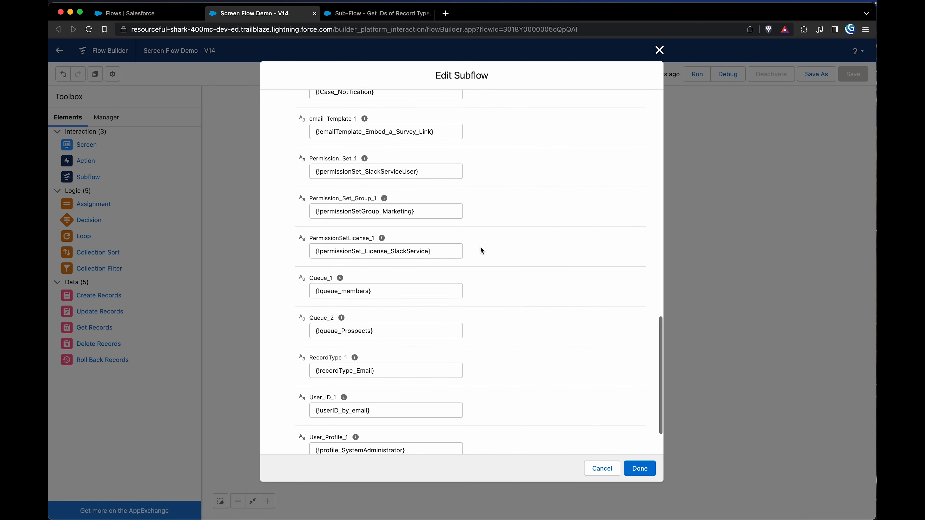
double_click(349, 291)
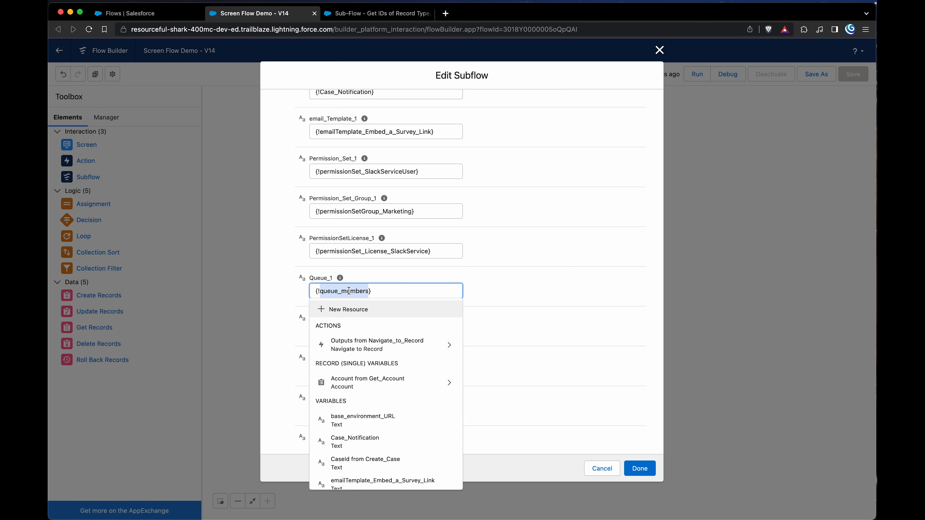
left_click(529, 342)
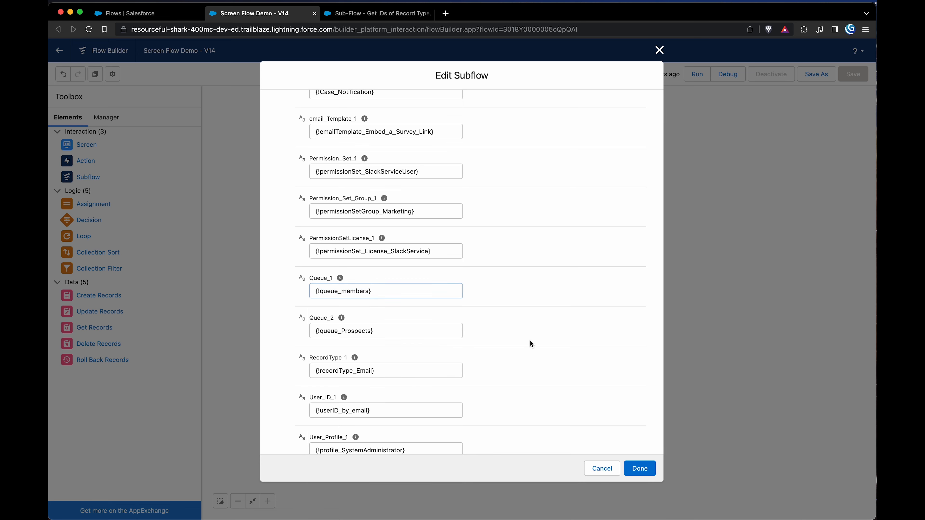
left_click(380, 14)
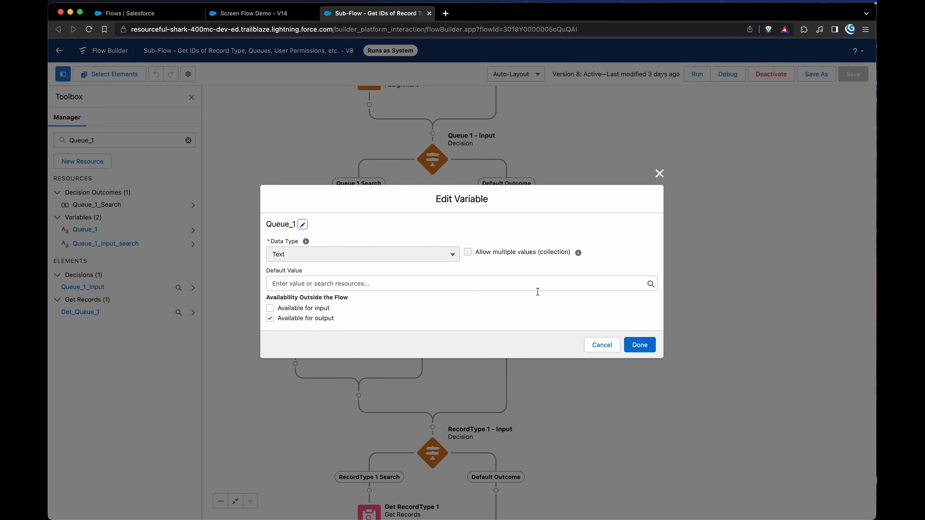
Step: Close the Queue_1 variable settings and check the Queue 2 - Input decision's condition without editing it
left_click(599, 344)
scroll(595, 290, "down", 2)
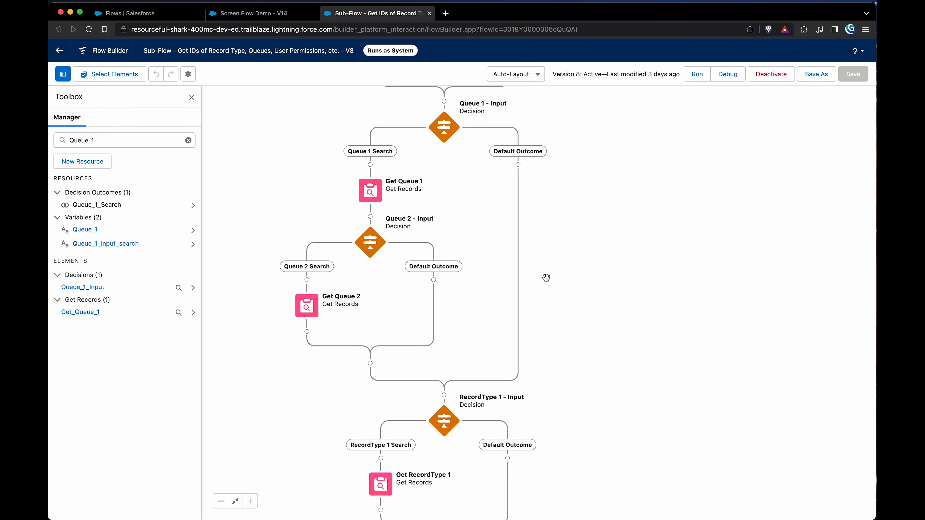
double_click(374, 246)
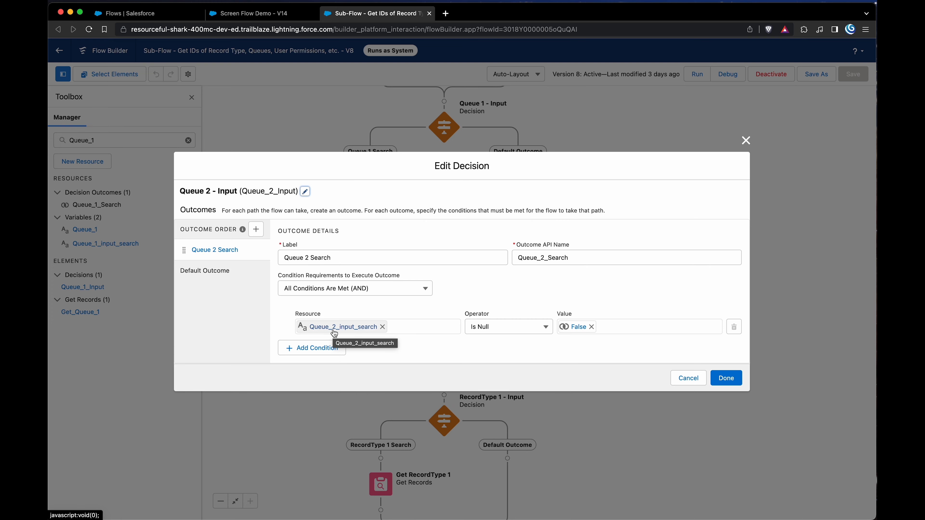
left_click(689, 378)
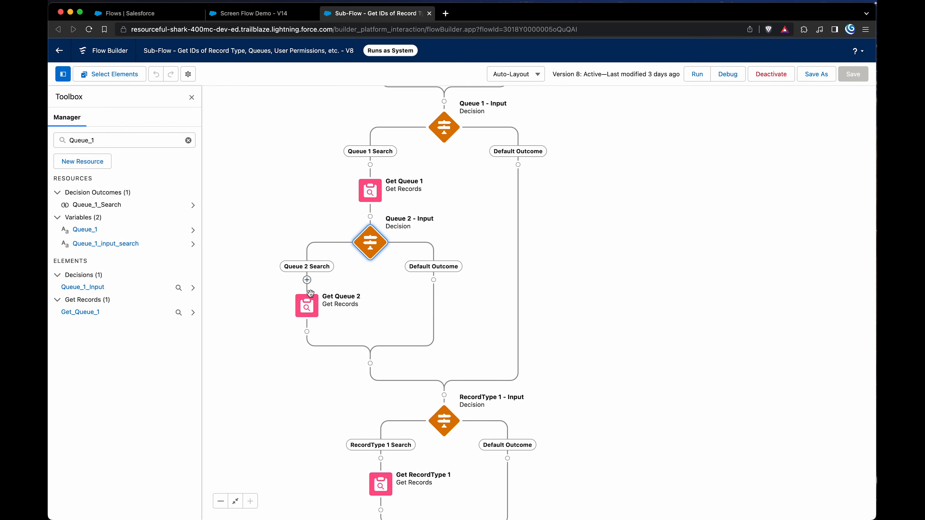
Step: Examine Get Queue 2's filters and Id output variable, check where Screen Flow Demo stores the Queue_2 output, and return to the sub-flow
double_click(307, 306)
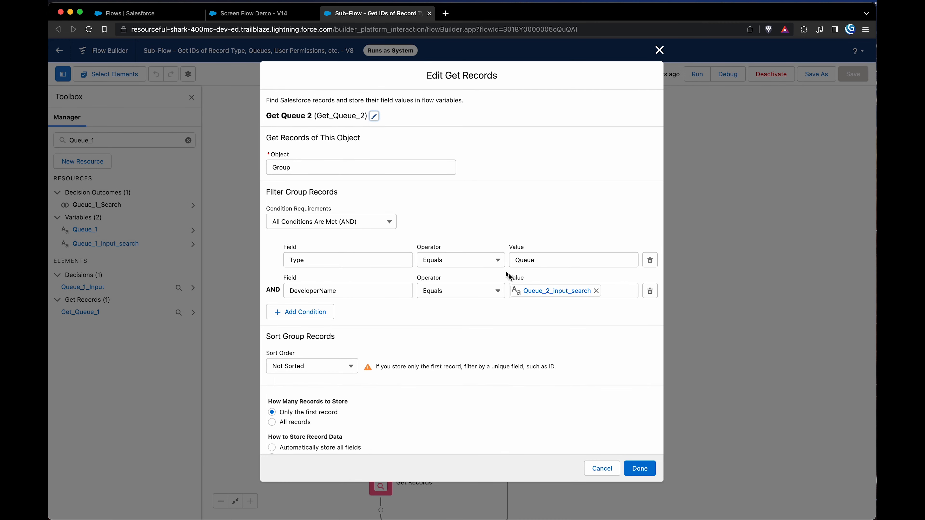
scroll(542, 340, "down", 5)
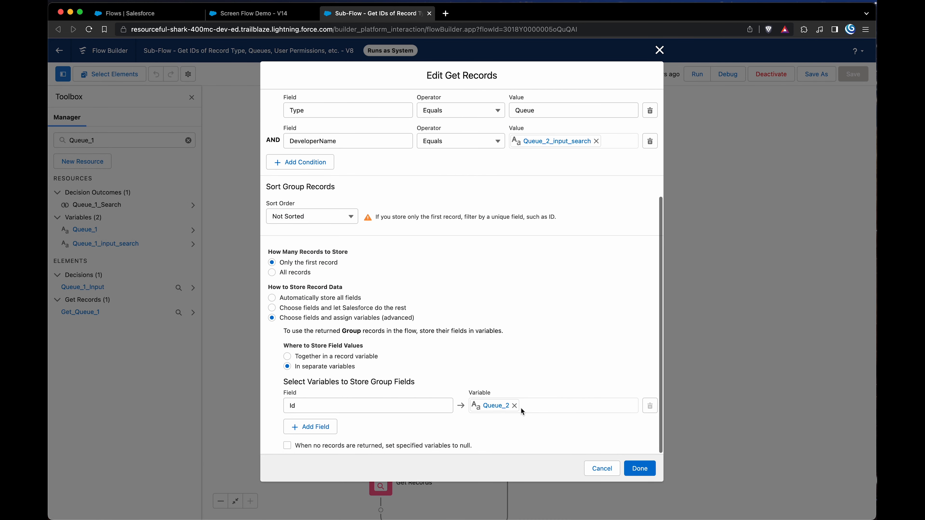
left_click(600, 469)
left_click(258, 13)
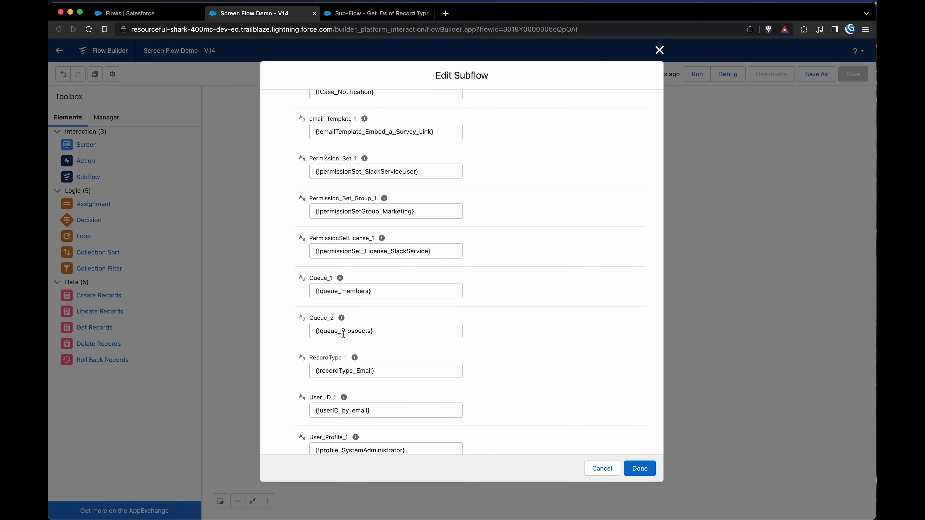
left_click(368, 13)
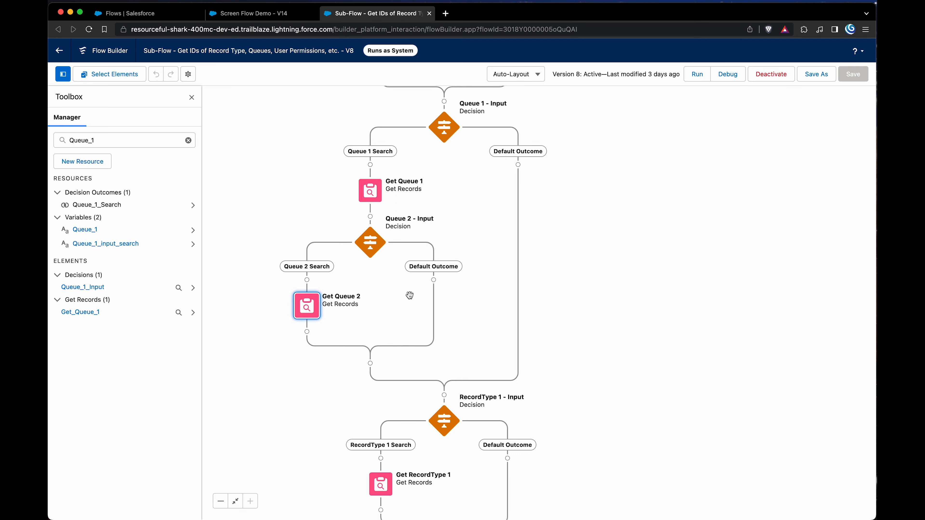
Step: Examine the sub-flow's chain of input decisions and lookups from the start element down to the permission set group branch
left_click_drag(572, 308, 574, 308)
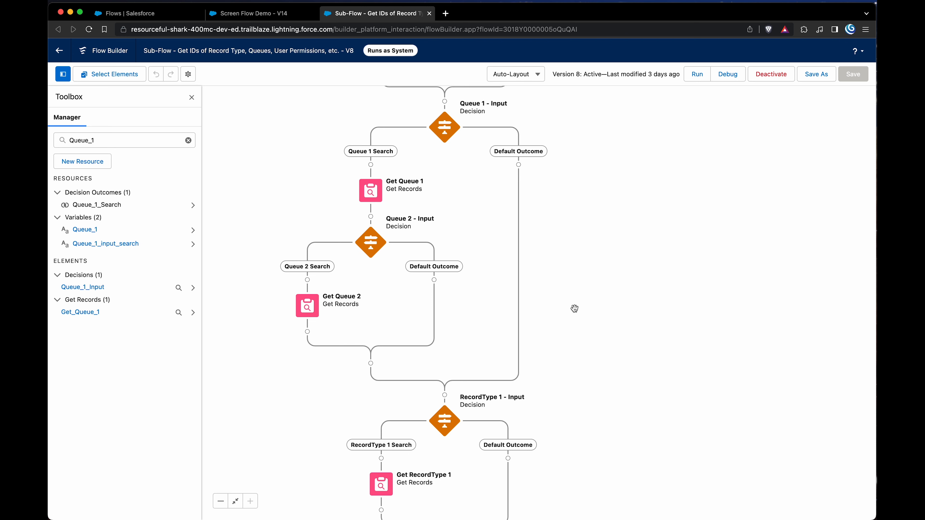
scroll(593, 283, "down", 5)
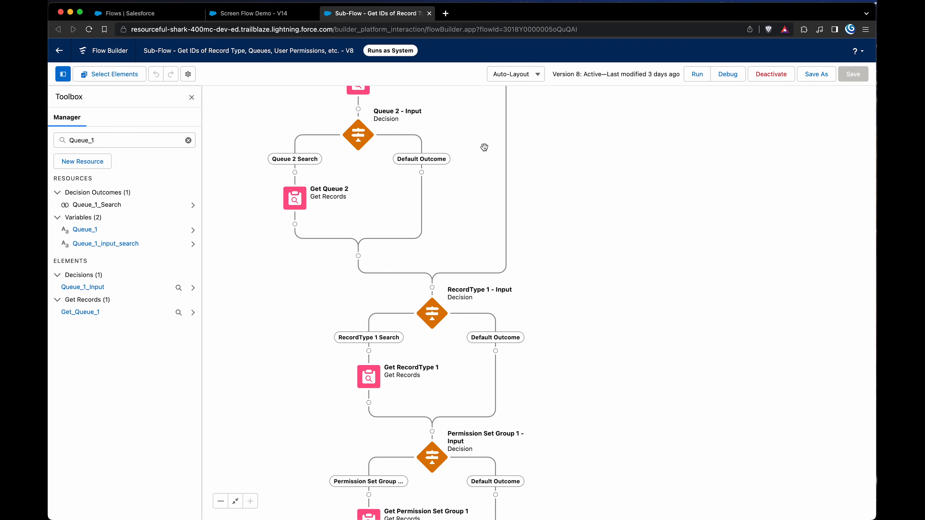
left_click_drag(620, 200, 591, 355)
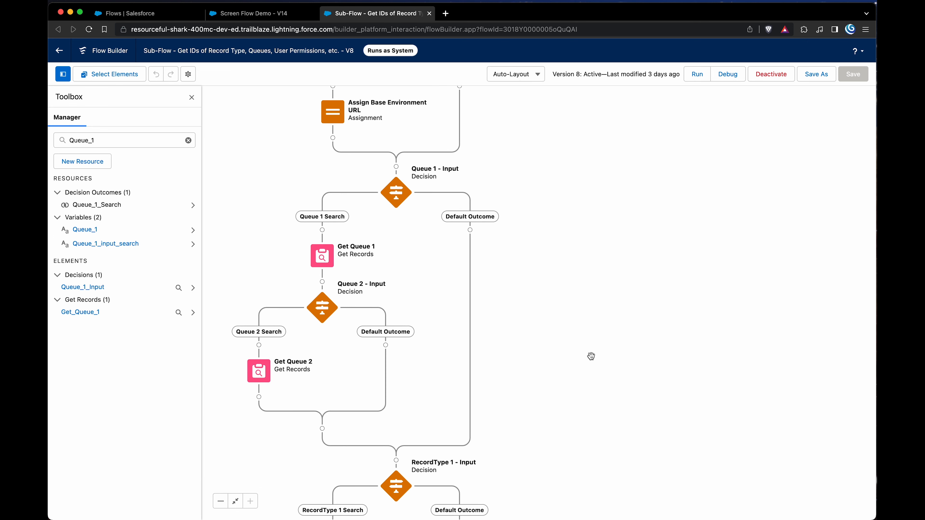
scroll(616, 317, "up", 3)
scroll(589, 265, "up", 4)
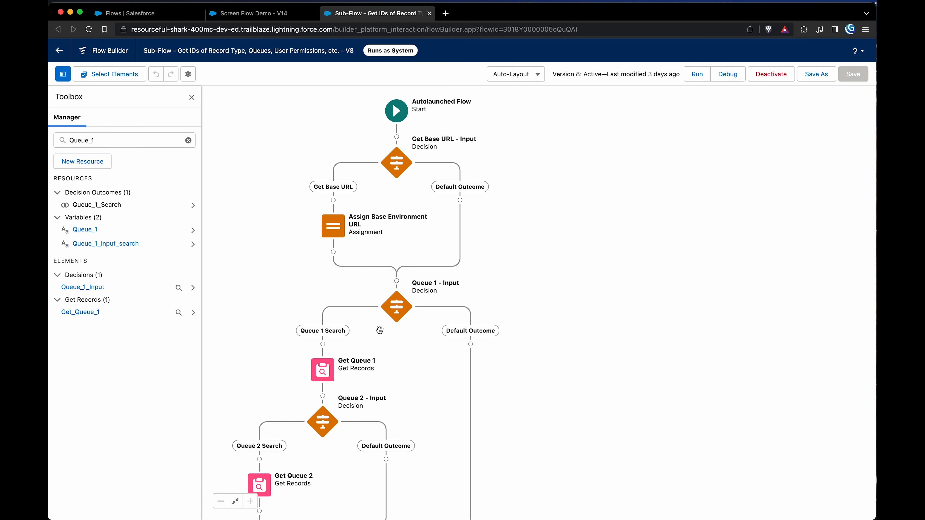
left_click_drag(574, 418, 583, 293)
left_click_drag(564, 370, 563, 244)
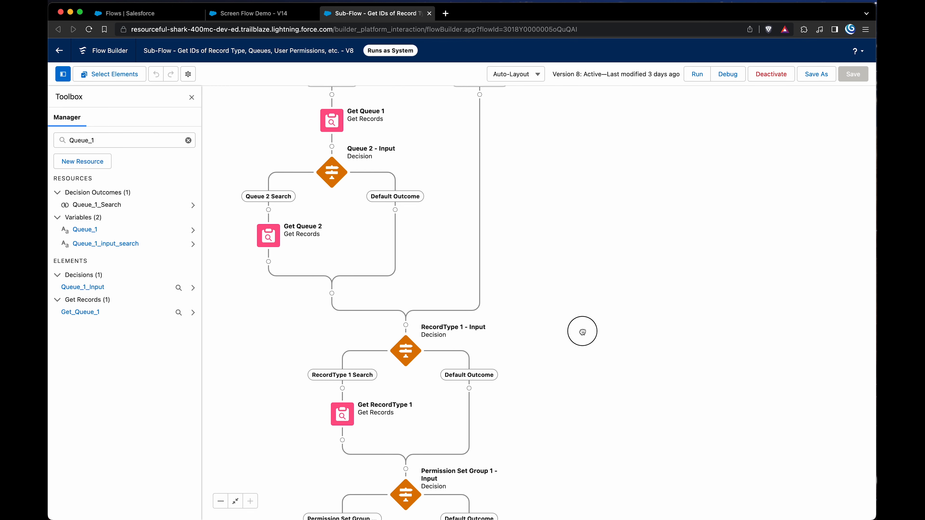
left_click_drag(582, 331, 582, 274)
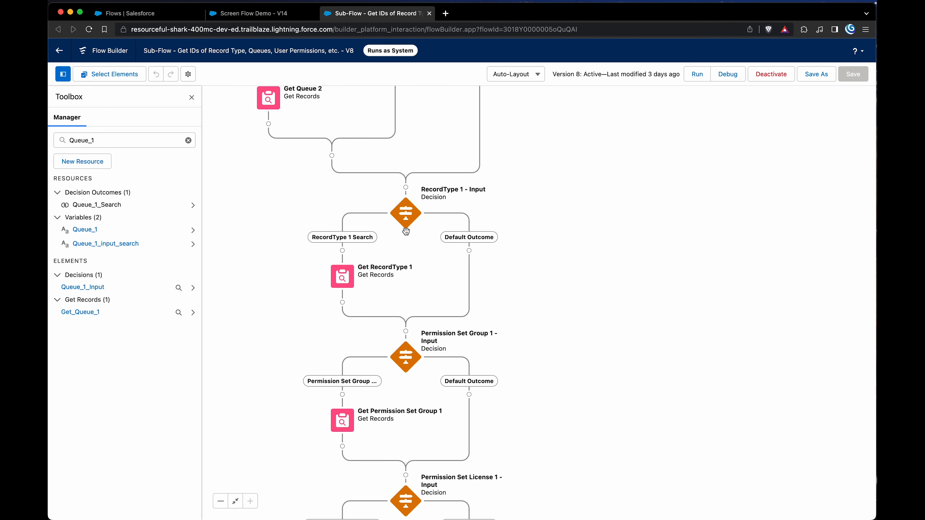
Step: Check the RecordType 1 - Input decision's condition, and examine Get RecordType 1's filter and Id output variable
double_click(406, 213)
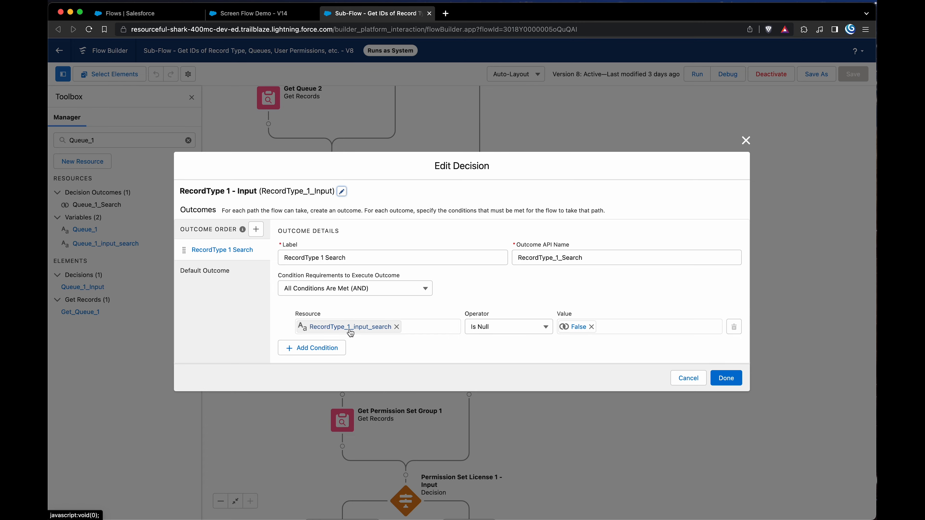
left_click(688, 378)
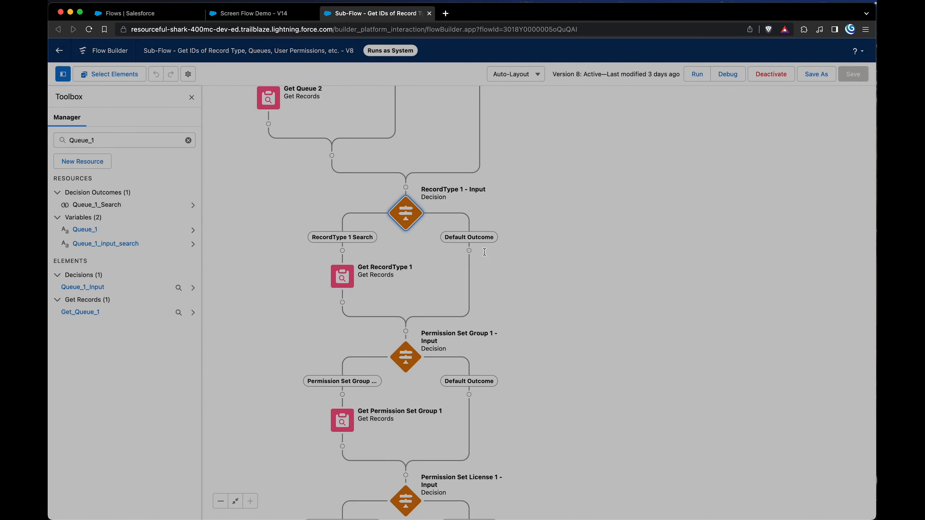
double_click(342, 281)
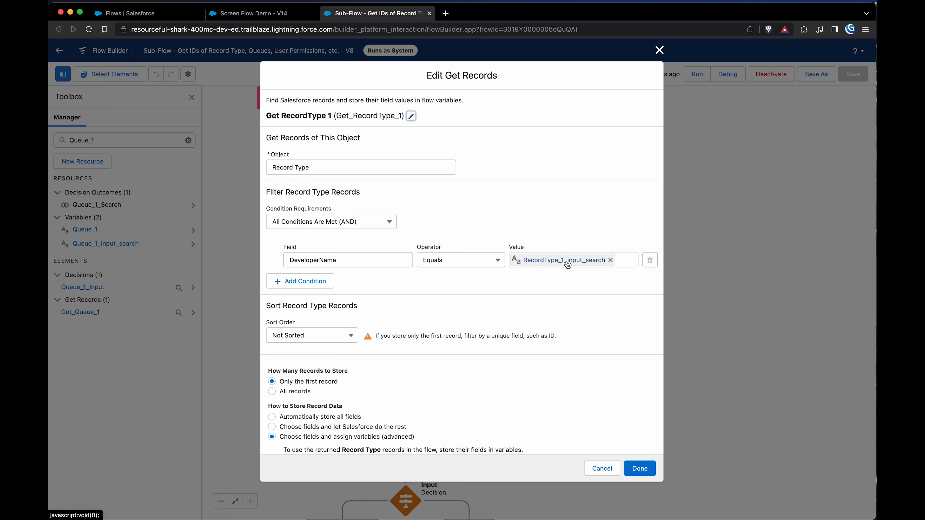
scroll(531, 357, "down", 3)
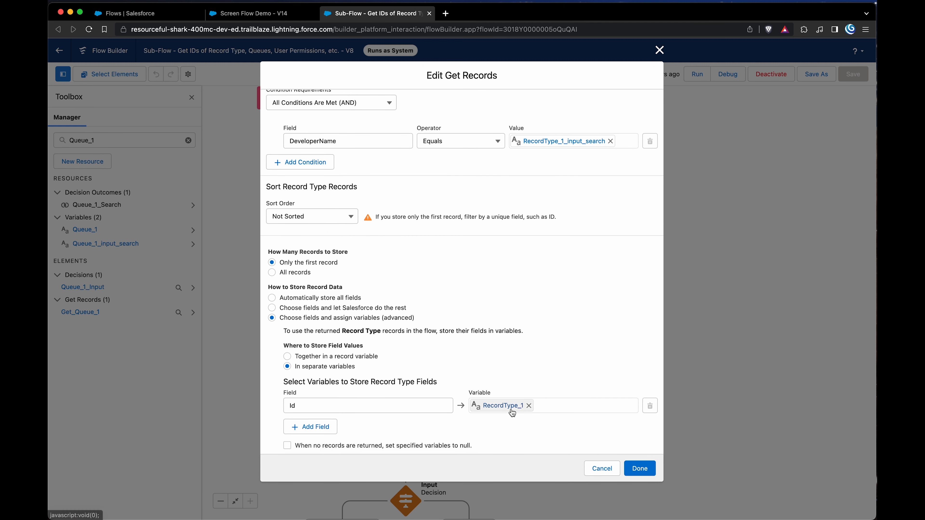
Step: Check which variable stores the RecordType_1 output in Screen Flow Demo, and close the sub-flow's Get RecordType 1 element unedited
left_click(270, 14)
scroll(350, 220, "down", 3)
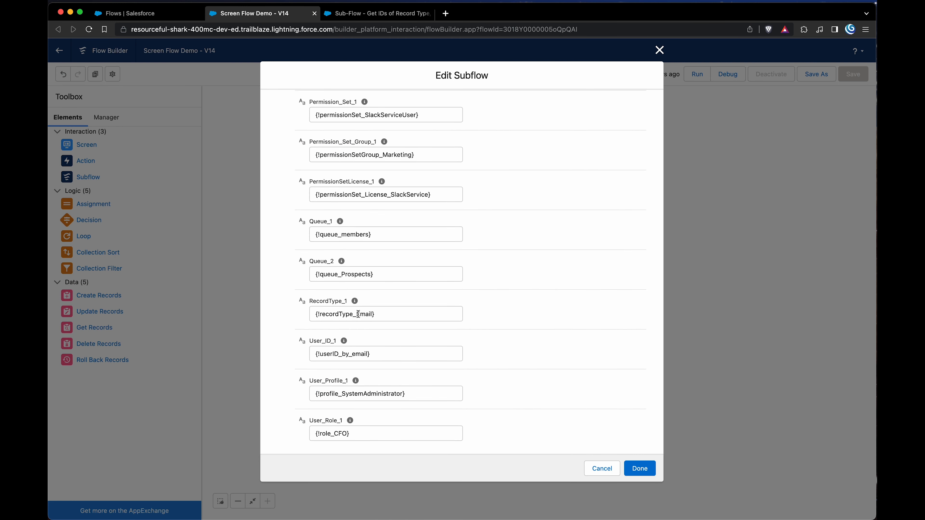
left_click(374, 15)
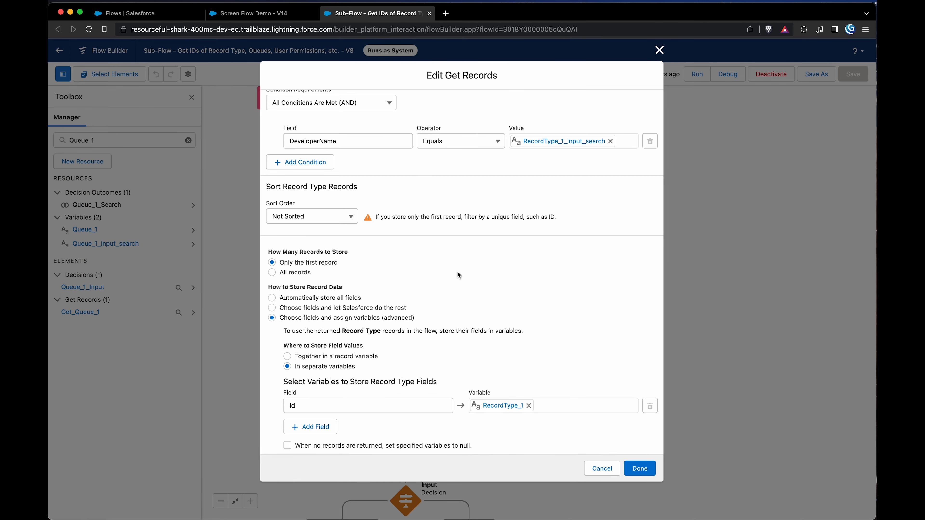
left_click(597, 468)
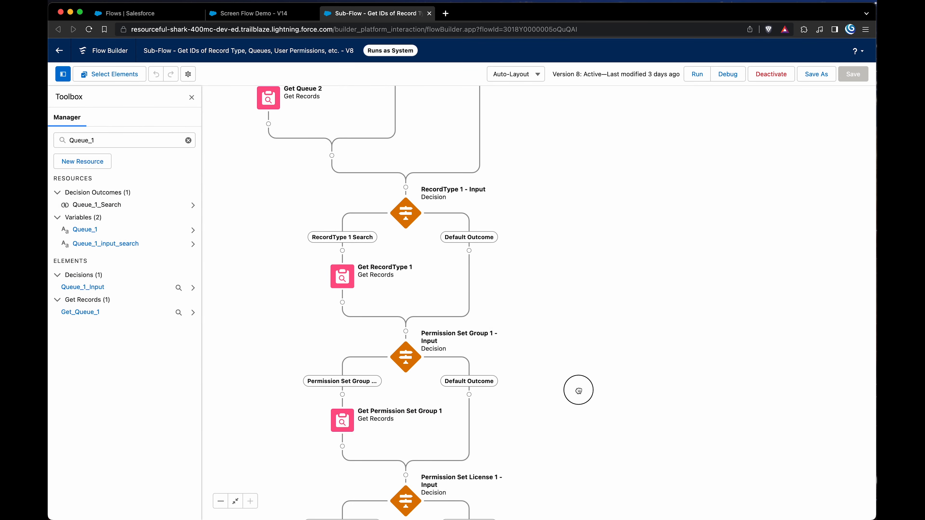
Step: Compare the Permission Set Group 1 - Input decision's condition with the PermissionSetGroup_1_input_search value in Screen Flow Demo, leaving the decision unedited
left_click_drag(579, 391, 576, 266)
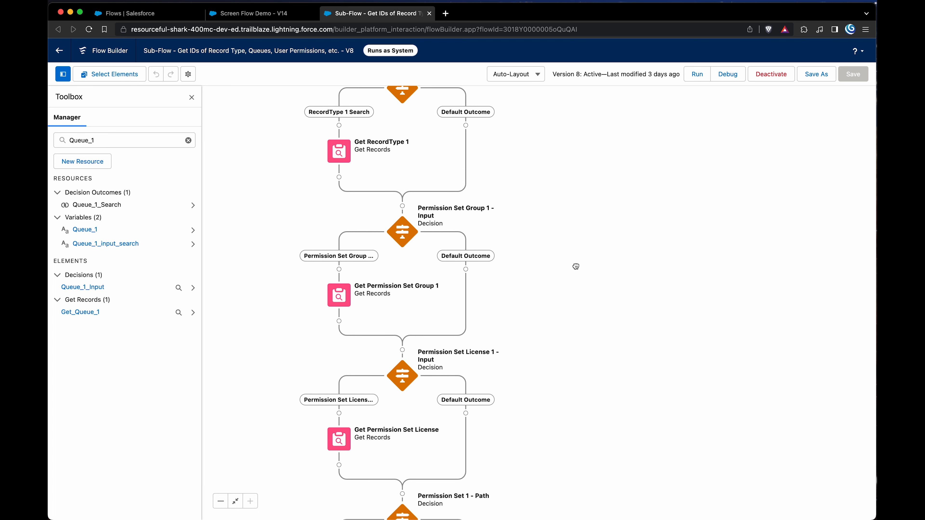
double_click(405, 231)
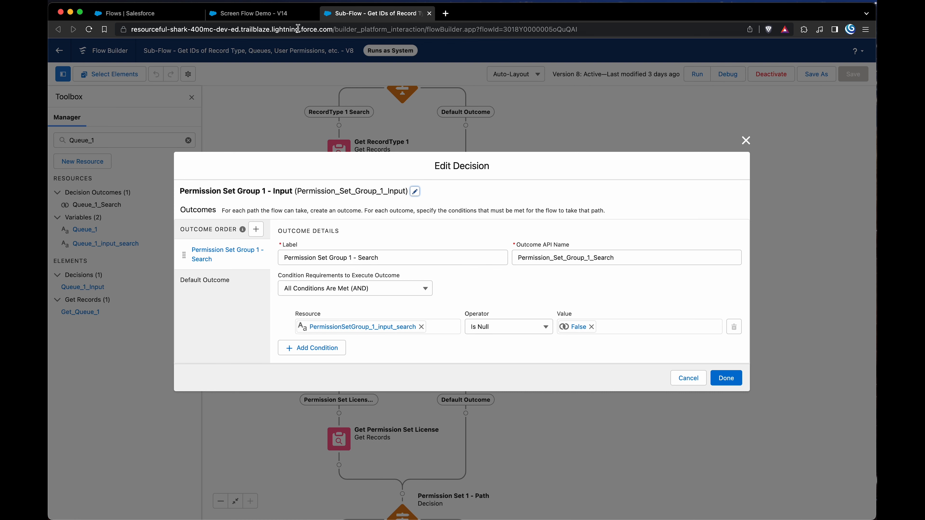
left_click(255, 14)
scroll(329, 288, "up", 20)
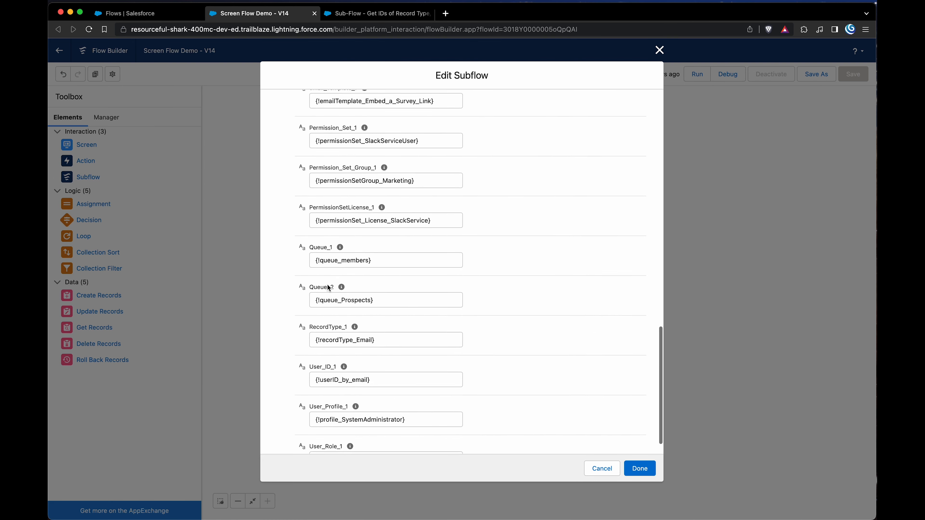
scroll(370, 185, "down", 5)
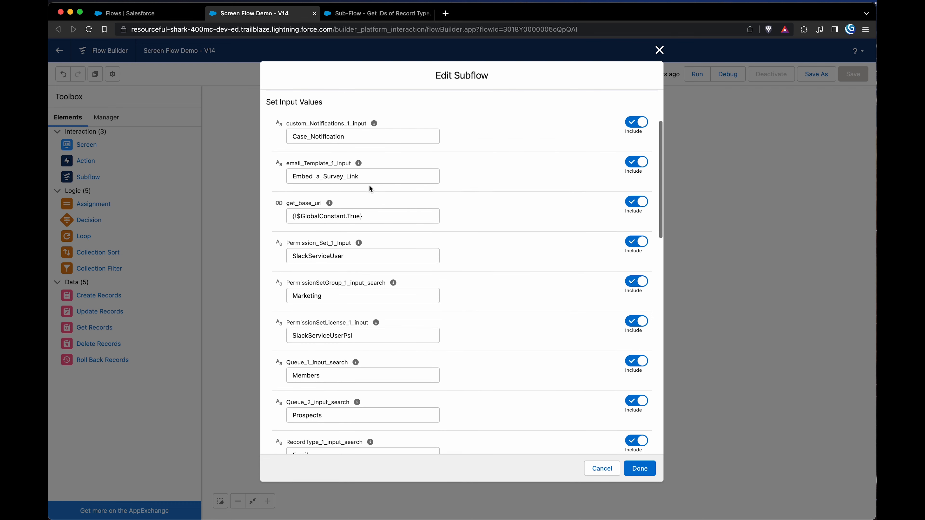
left_click_drag(332, 296, 277, 296)
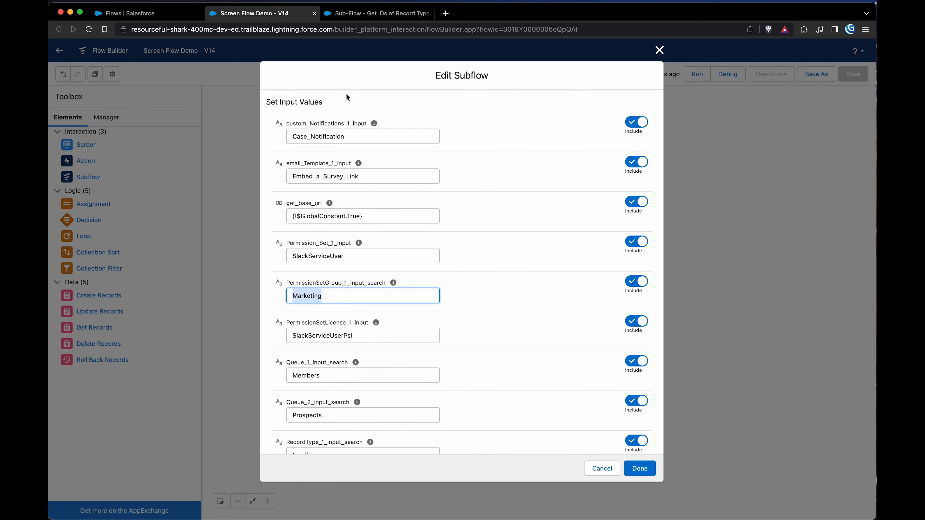
left_click(362, 14)
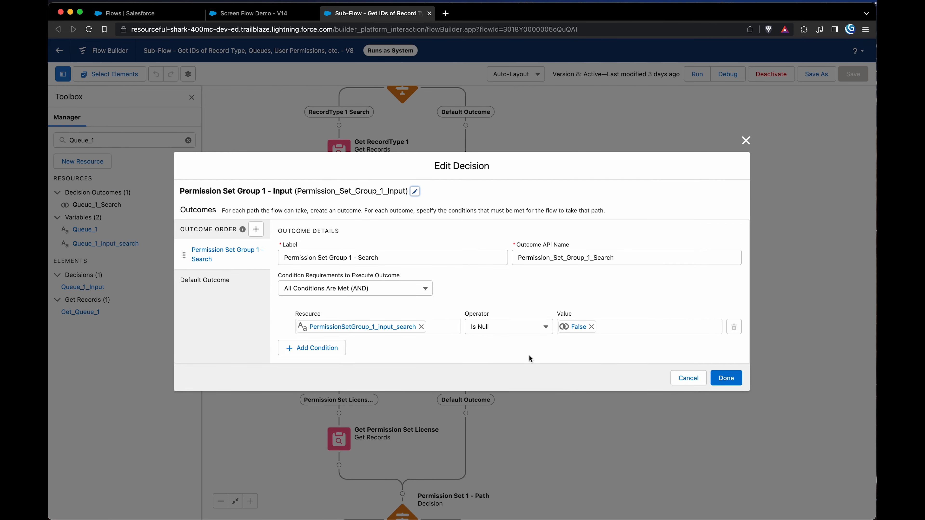
left_click(688, 378)
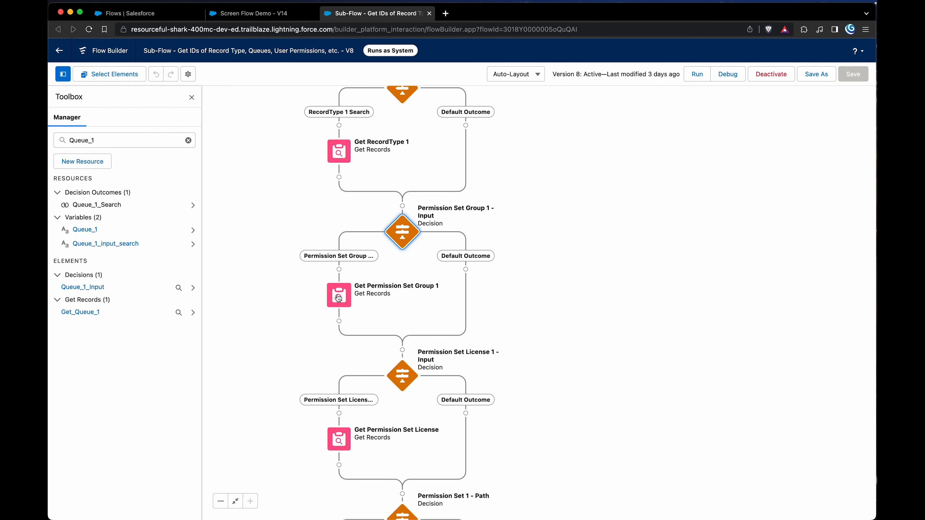
Step: Examine Get Permission Set Group 1's full DeveloperName filter value and Id output variable, leaving the element unedited
double_click(338, 298)
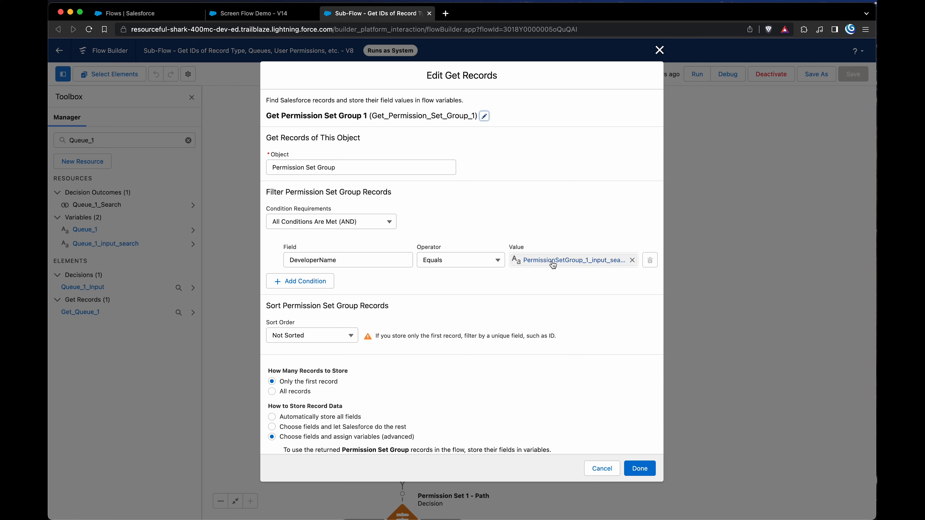
left_click(568, 267)
left_click(579, 264)
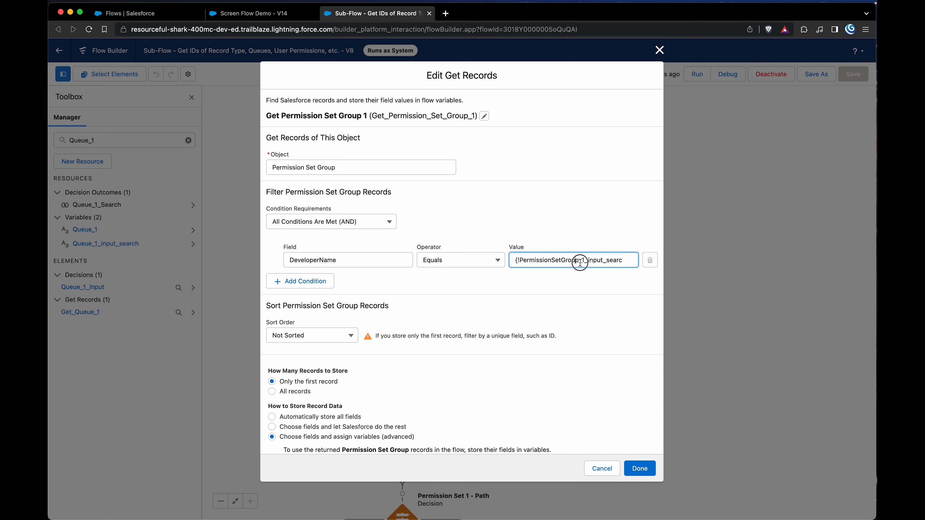
left_click(634, 266)
left_click_drag(556, 260, 638, 259)
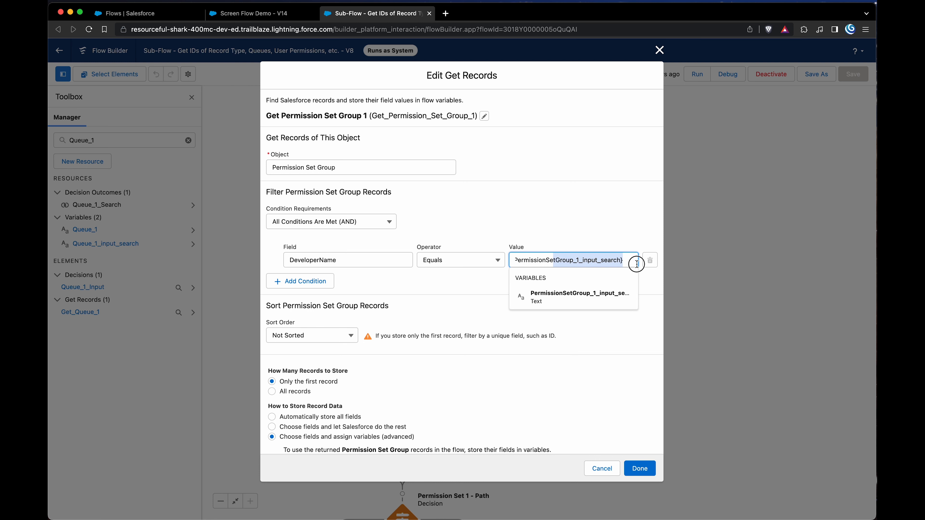
left_click(587, 229)
scroll(526, 290, "down", 3)
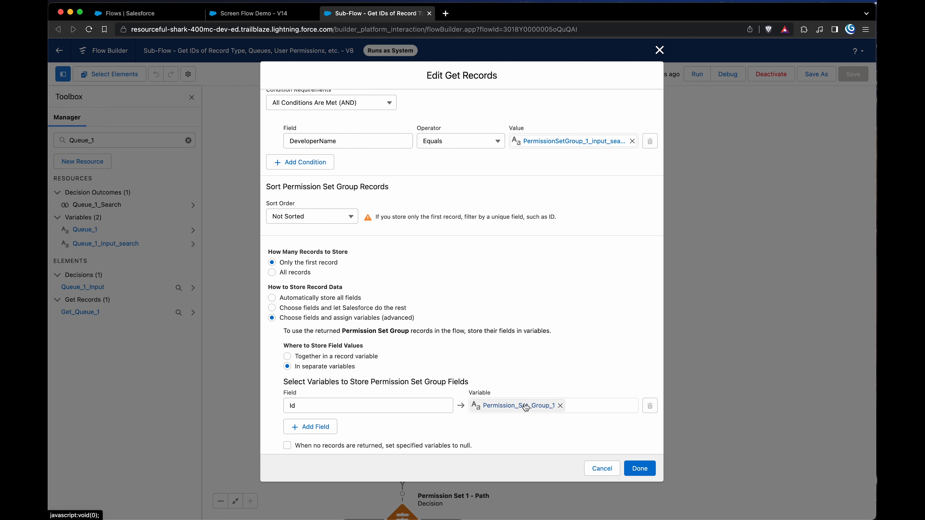
left_click(601, 470)
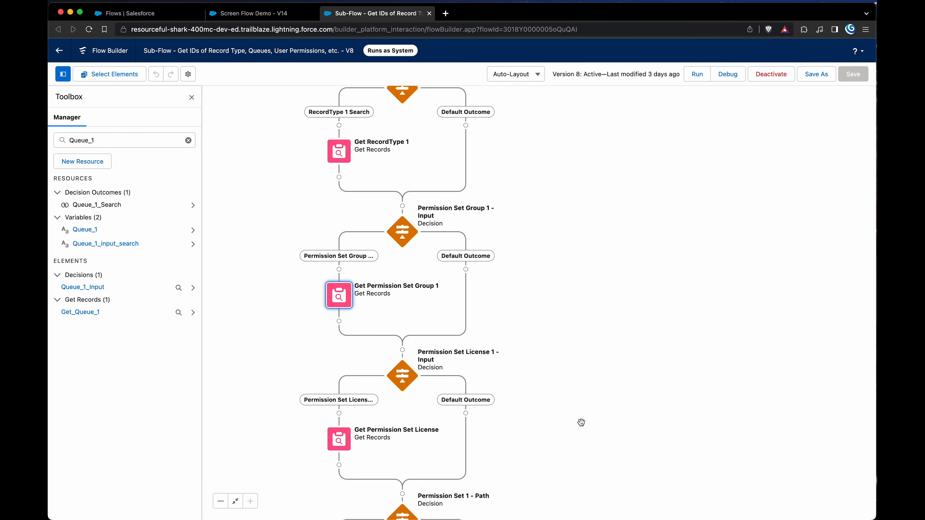
Step: Review the Get RecordType 1 element's object, DeveloperName filter and storage options again, closing it without changes
left_click_drag(582, 425, 572, 490)
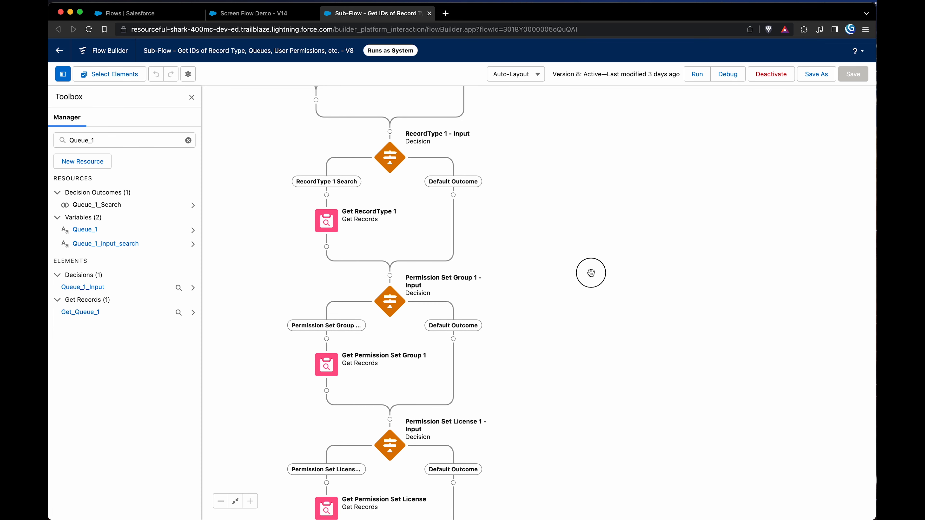
left_click_drag(589, 270, 590, 281)
double_click(327, 229)
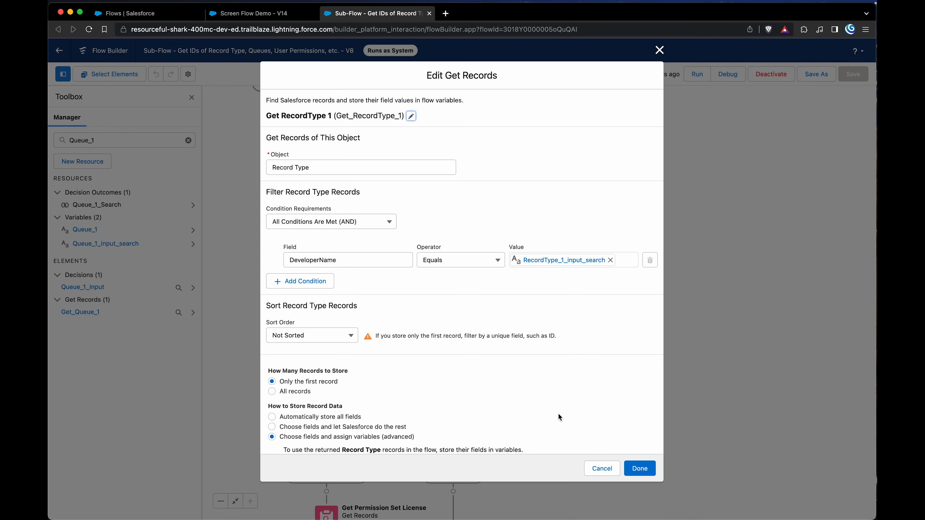
left_click(602, 468)
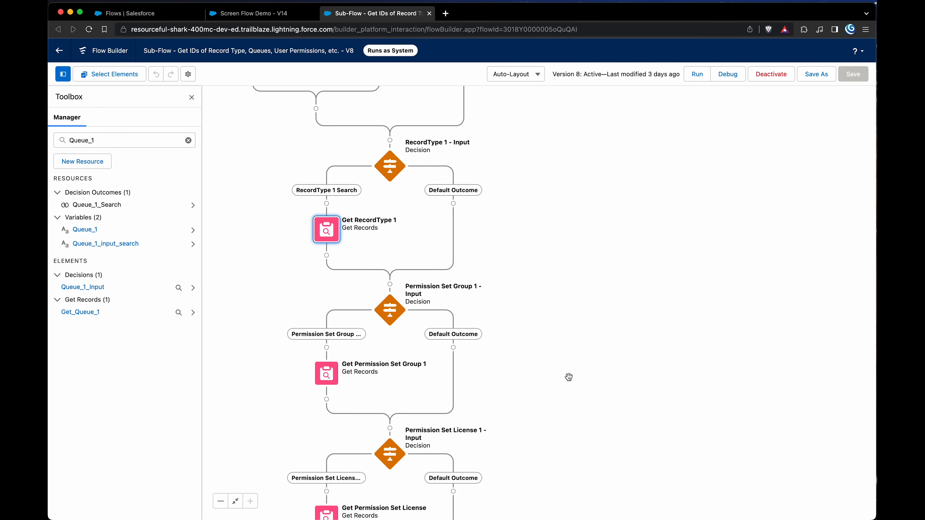
Step: Check the outcome condition of the Permission Set License 1 - Input decision, closing it without changes
left_click_drag(572, 393, 571, 248)
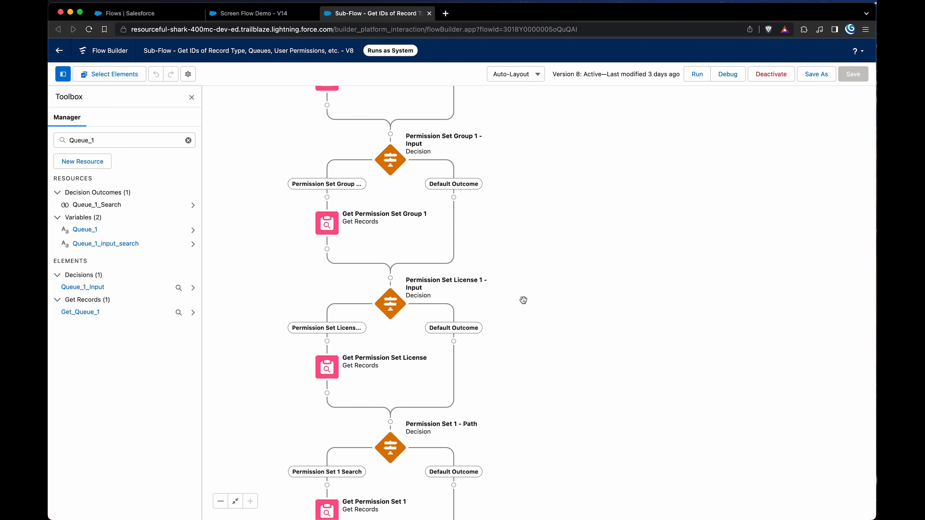
left_click_drag(524, 300, 562, 217)
double_click(396, 208)
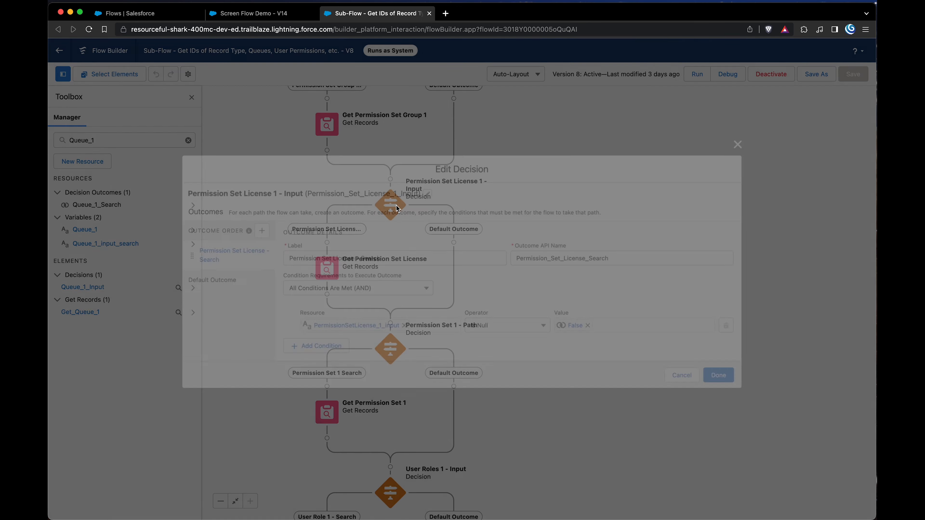
left_click(683, 379)
Step: Examine Get Permission Set License's object, DeveloperName filter and Id output variable, leaving the element unedited
left_click_drag(570, 380, 578, 357)
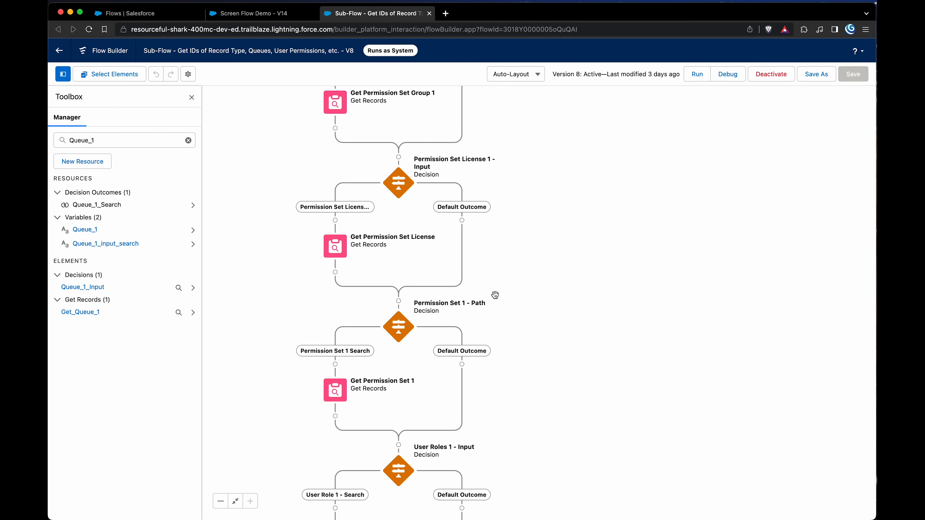
double_click(332, 246)
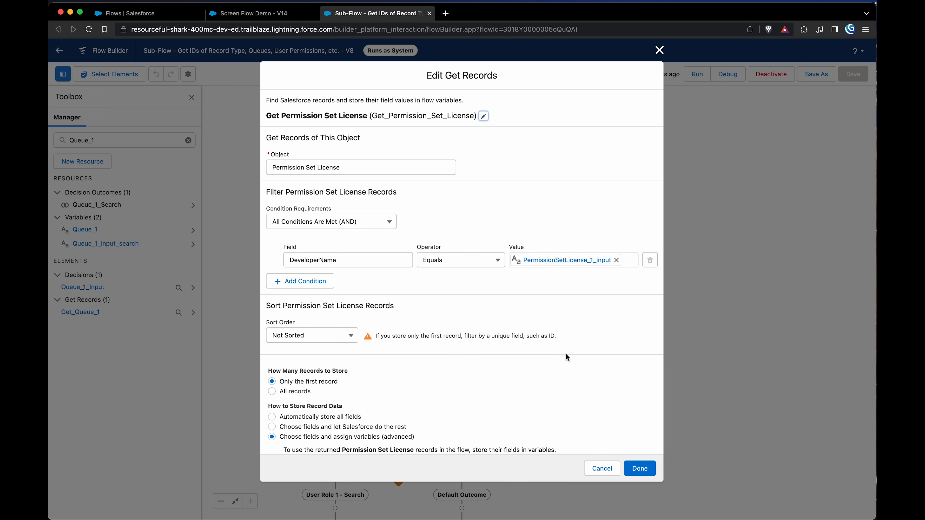
scroll(566, 357, "down", 3)
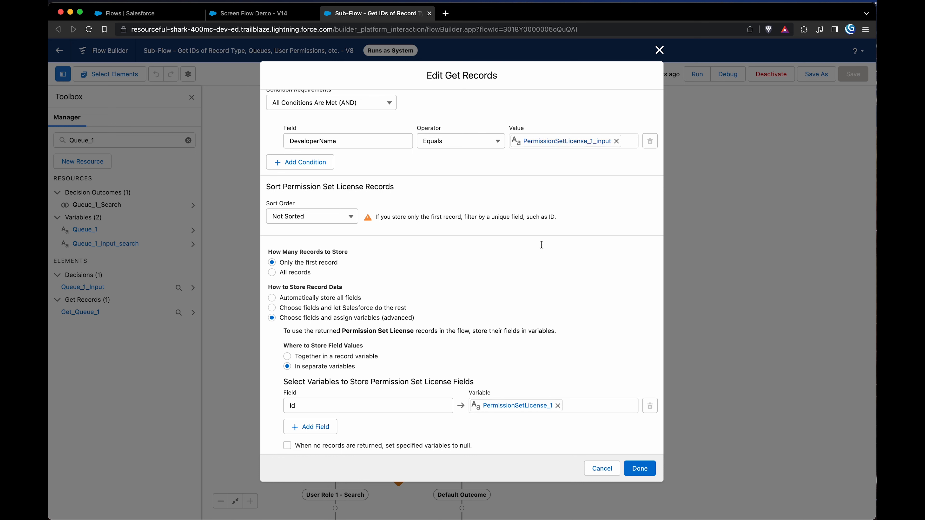
left_click(602, 468)
Step: Recheck the Permission Set License 1 - Input decision's condition against the Get Permission Set License filter, leaving both elements unedited
left_click_drag(571, 375, 562, 299)
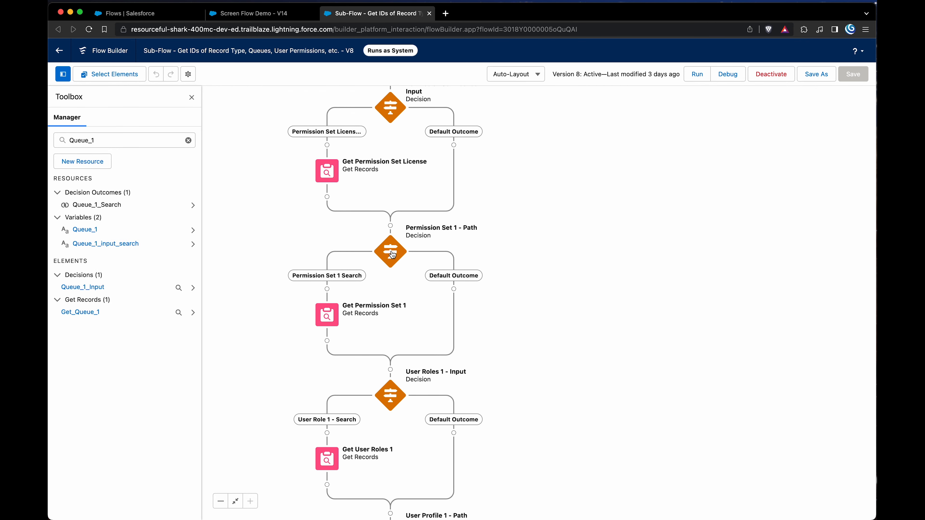
left_click_drag(531, 231, 550, 351)
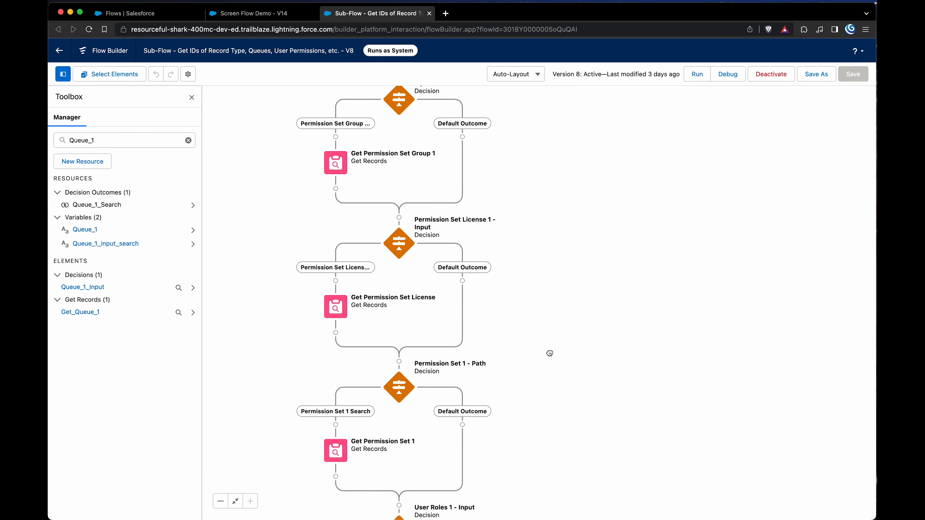
double_click(406, 251)
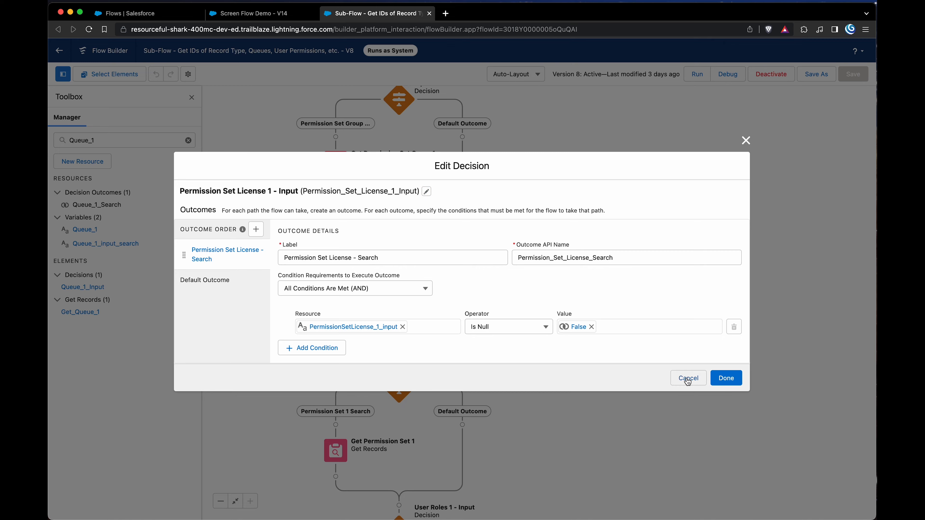
left_click(682, 378)
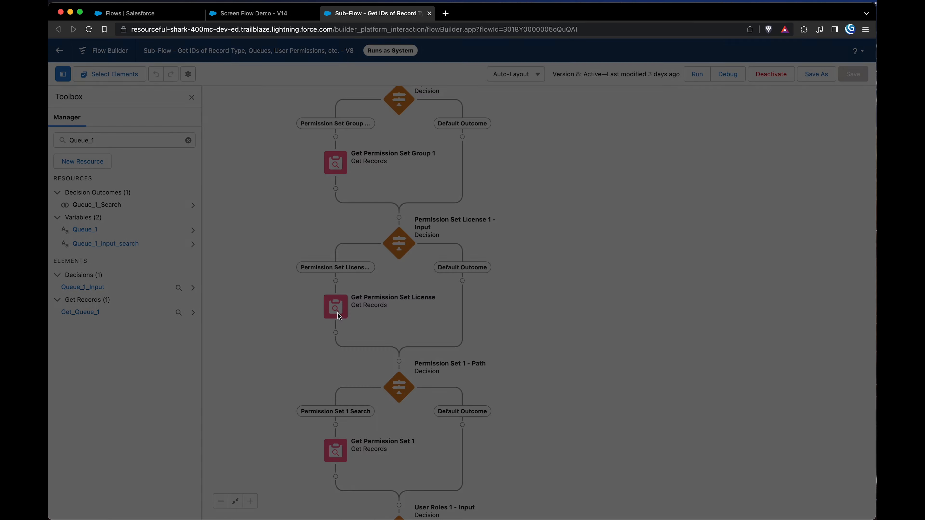
double_click(336, 308)
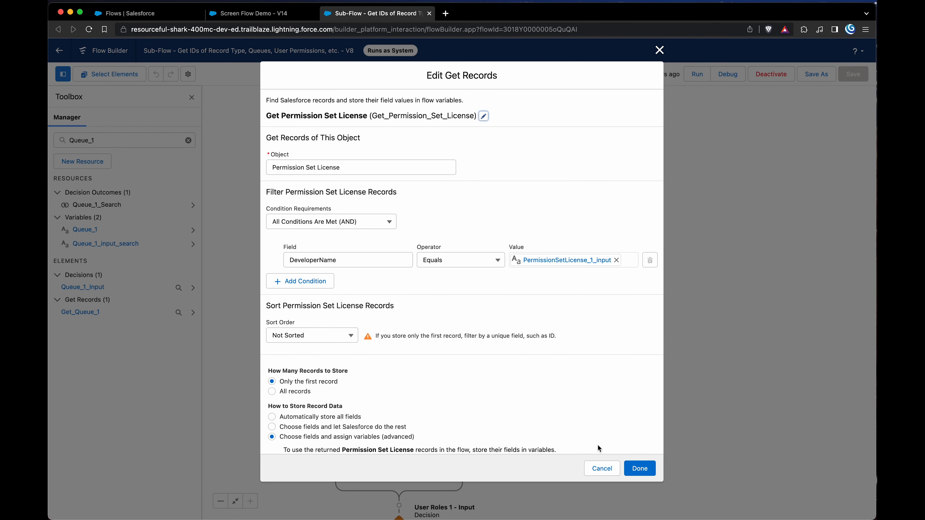
left_click(601, 468)
Step: Inspect the Permission Set 1 - Path decision's search outcome and its condition, closing it without changes
left_click_drag(589, 355, 583, 197)
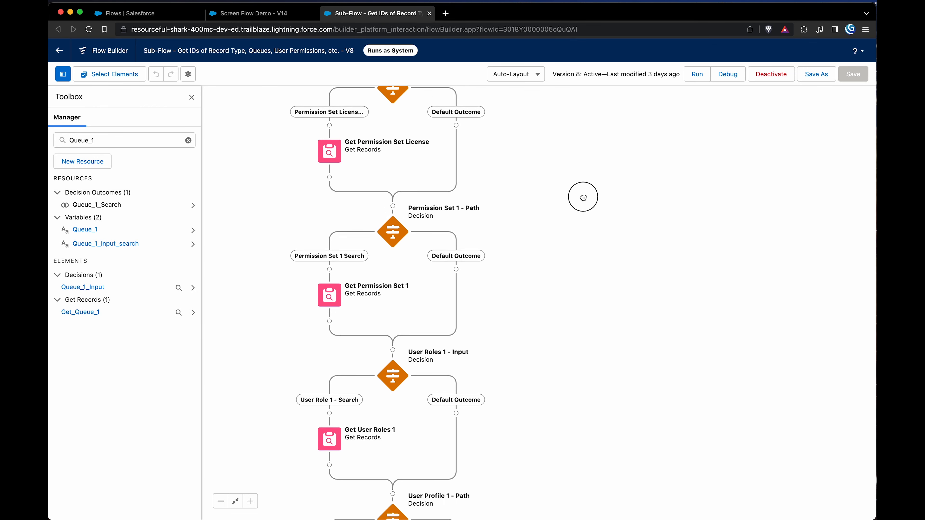
scroll(583, 219, "down", 3)
left_click(396, 183)
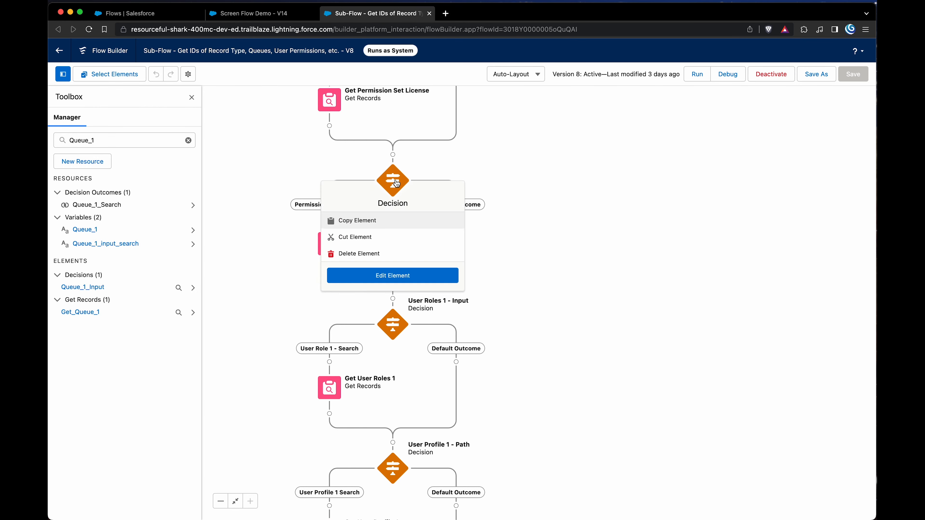
double_click(396, 183)
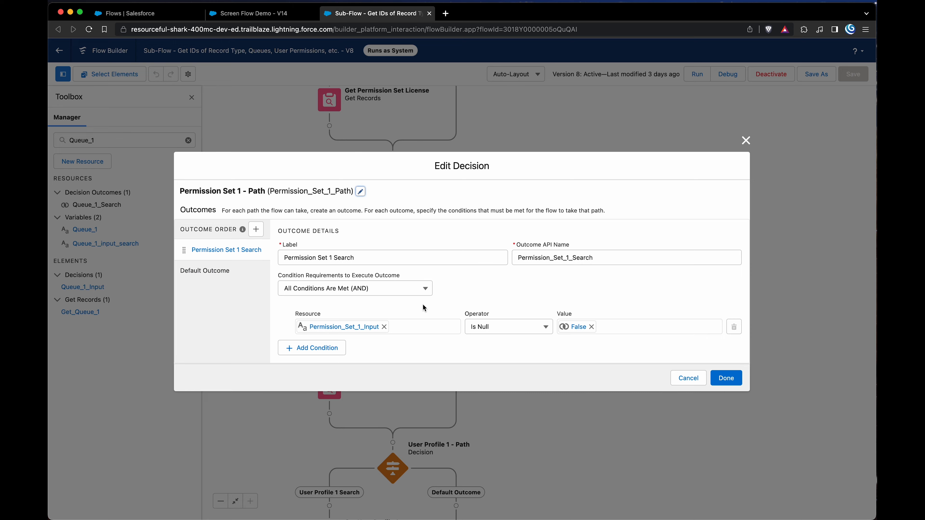
left_click(688, 378)
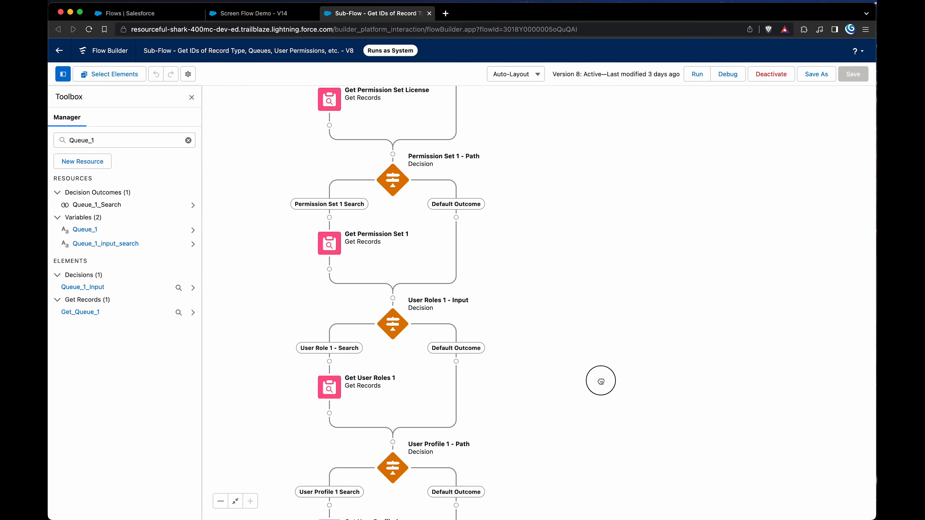
Step: Examine Get Permission Set 1's object, Name filter and Id output variable, leaving the element unedited
scroll(599, 383, "down", 3)
double_click(328, 236)
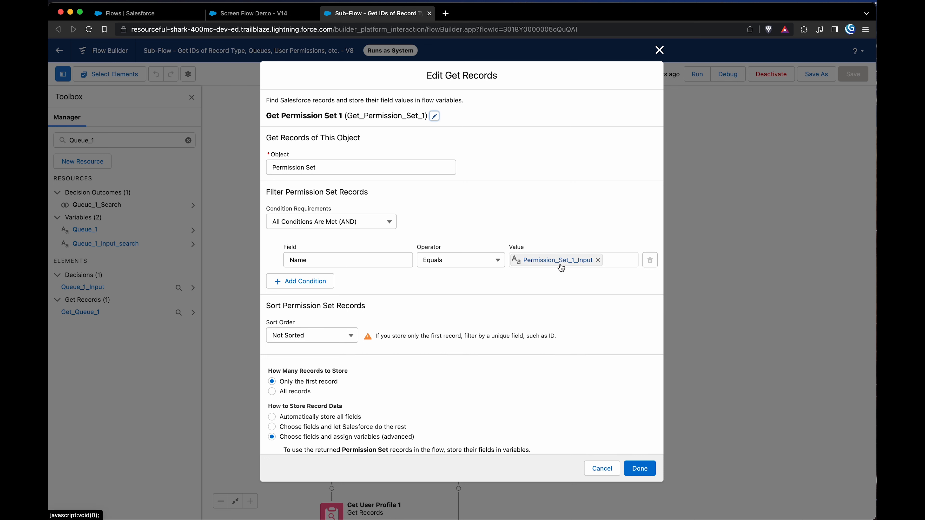
scroll(590, 399, "down", 3)
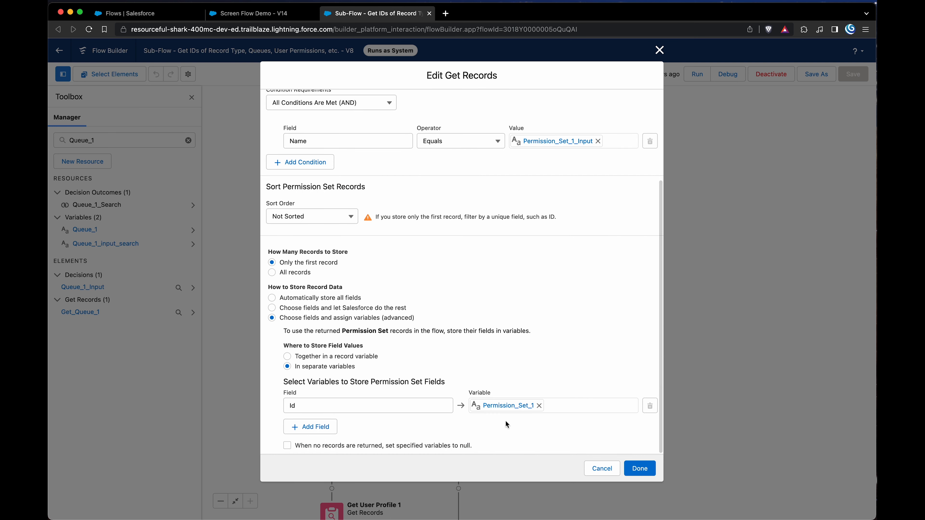
left_click(601, 473)
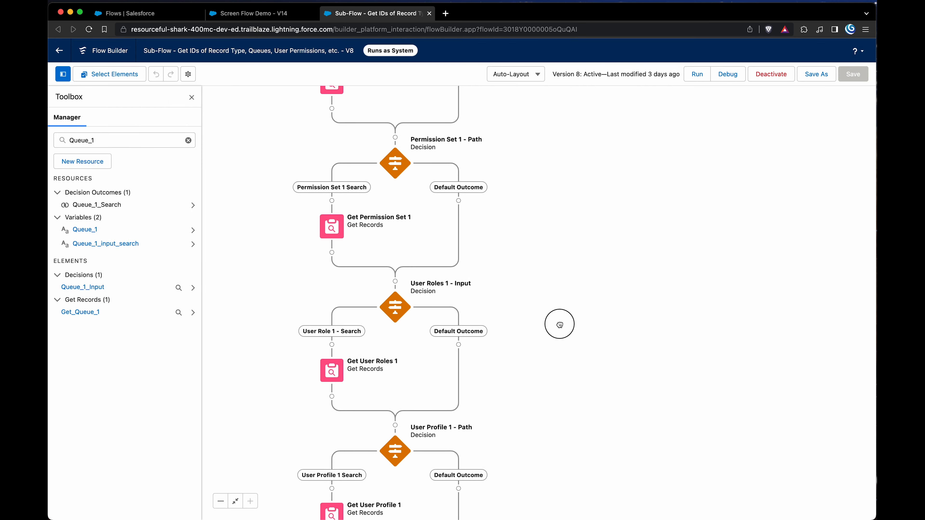
Step: Review the User Roles 1 - Input decision's condition and Get User Roles 1's filter and output variable without editing either
left_click_drag(555, 324, 548, 147)
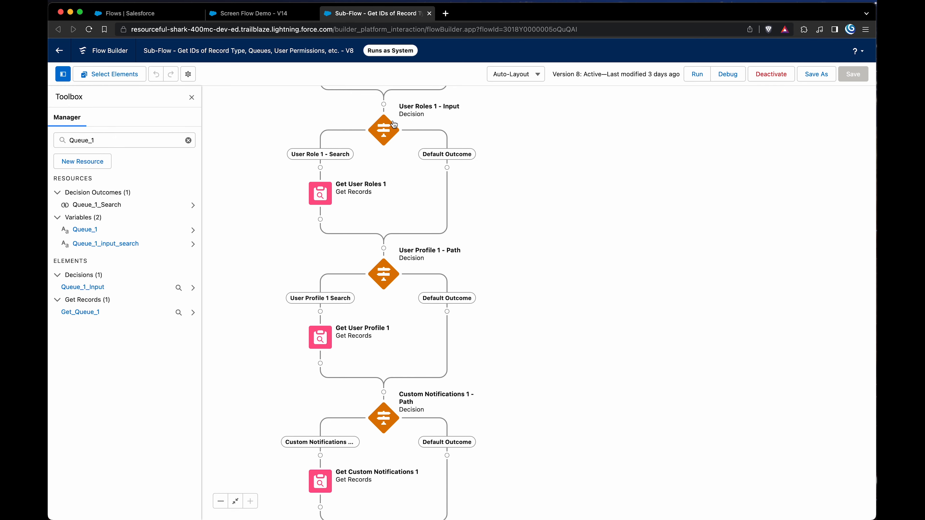
left_click(387, 131)
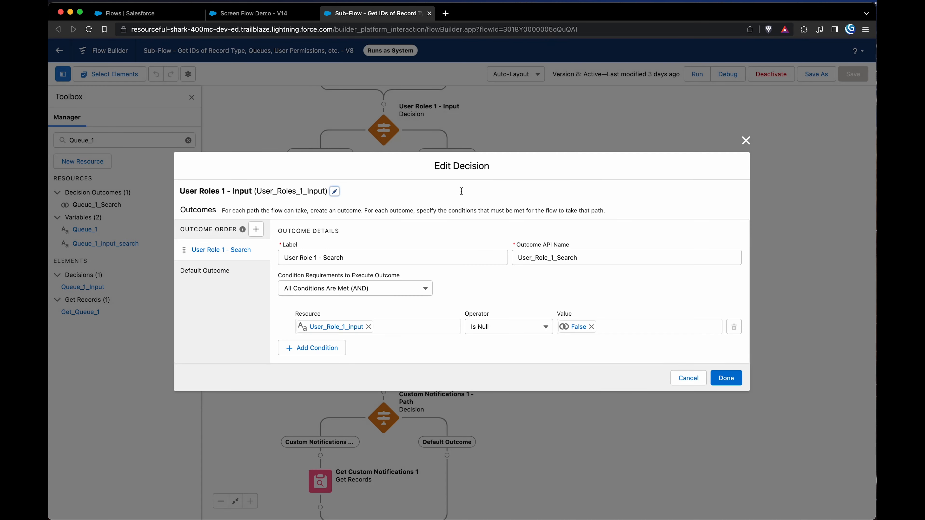
left_click(684, 380)
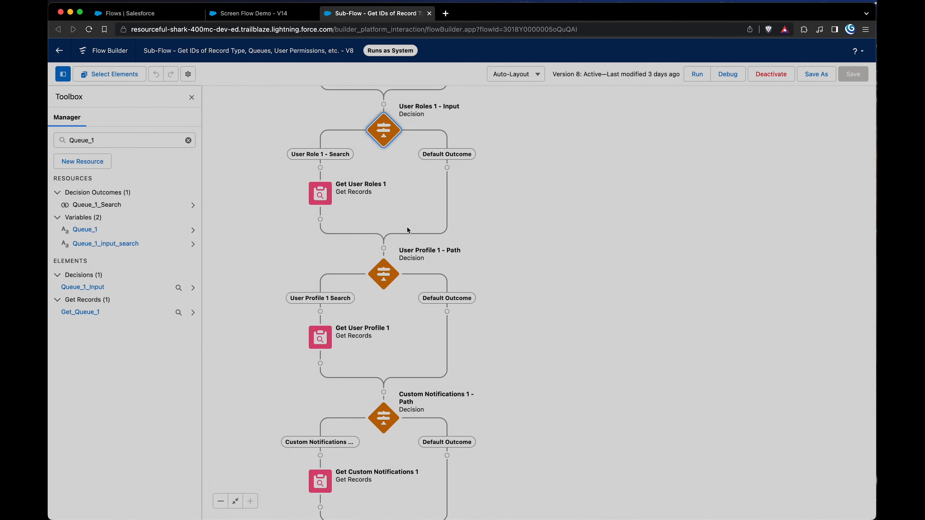
left_click(329, 197)
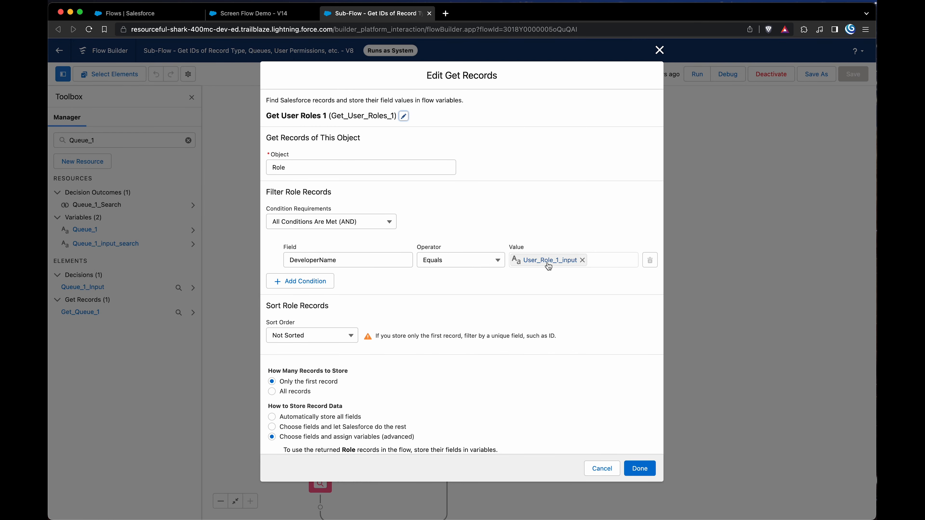
scroll(546, 366, "down", 5)
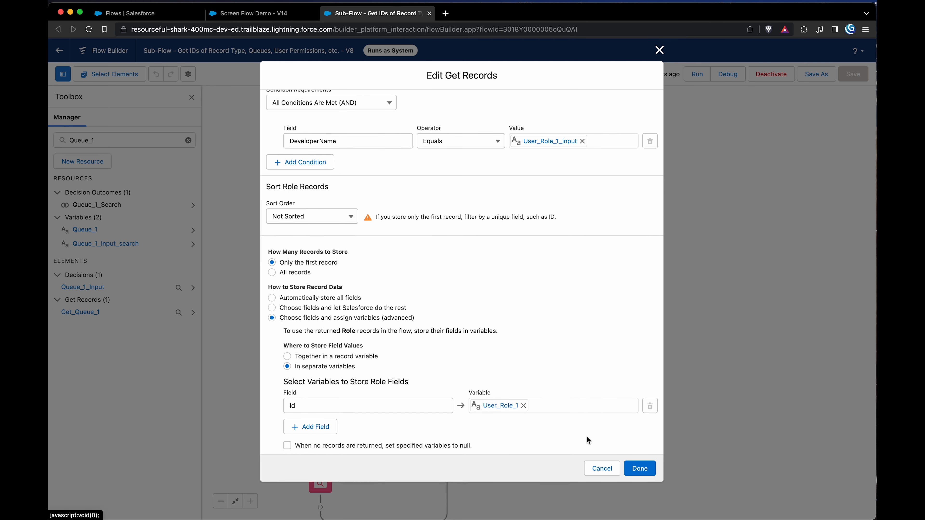
left_click(601, 469)
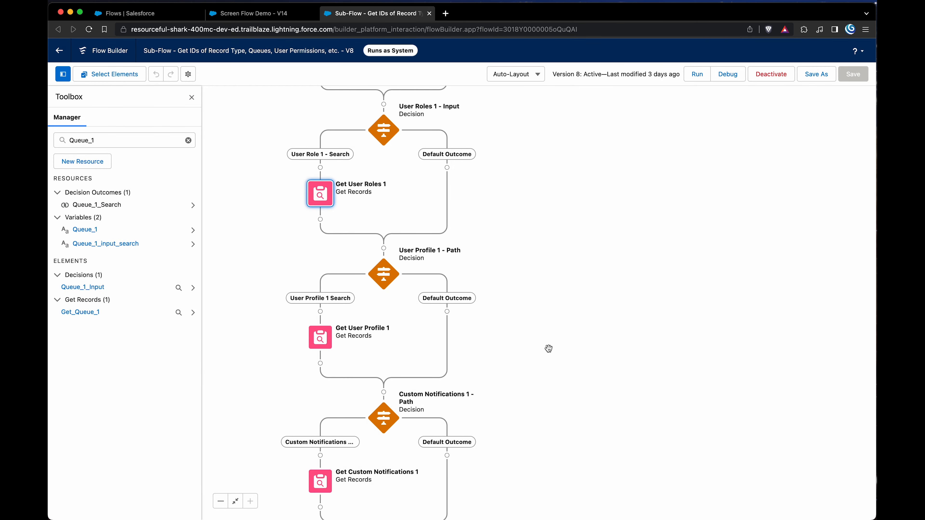
Step: Review the User Profile 1 - Path decision's condition and Get User Profile 1's Name filter and output variable without editing either
left_click_drag(547, 347, 545, 208)
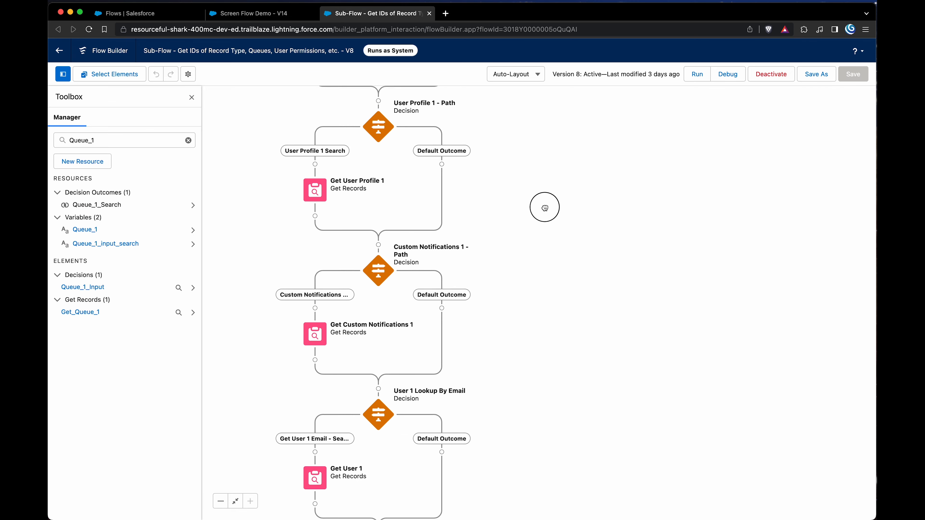
double_click(387, 124)
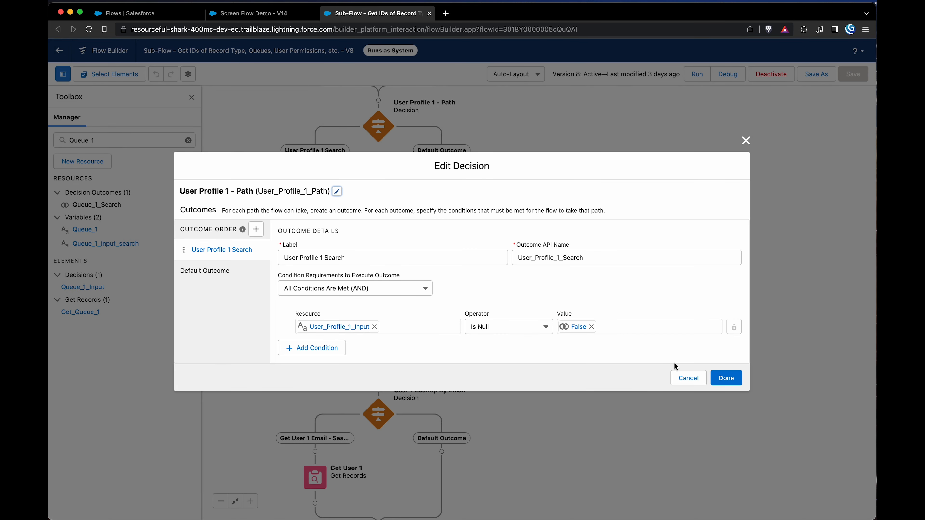
left_click(686, 378)
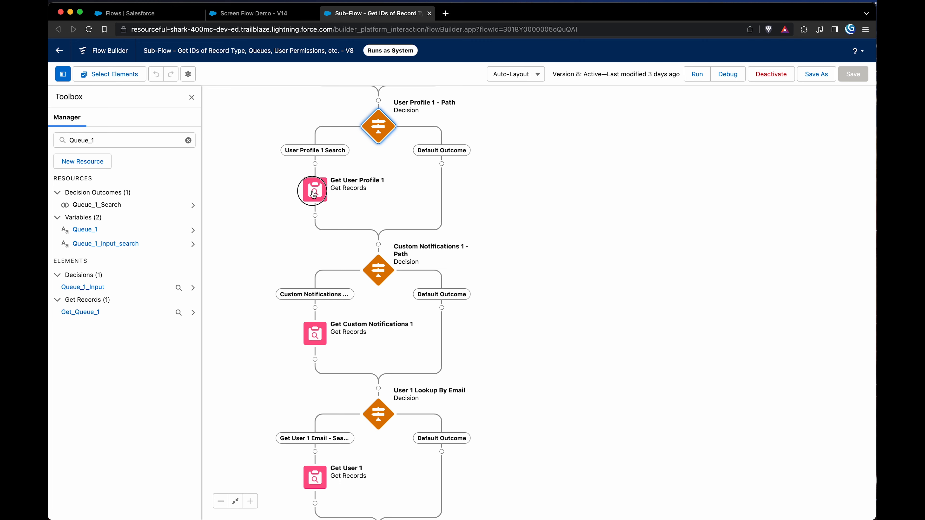
double_click(316, 189)
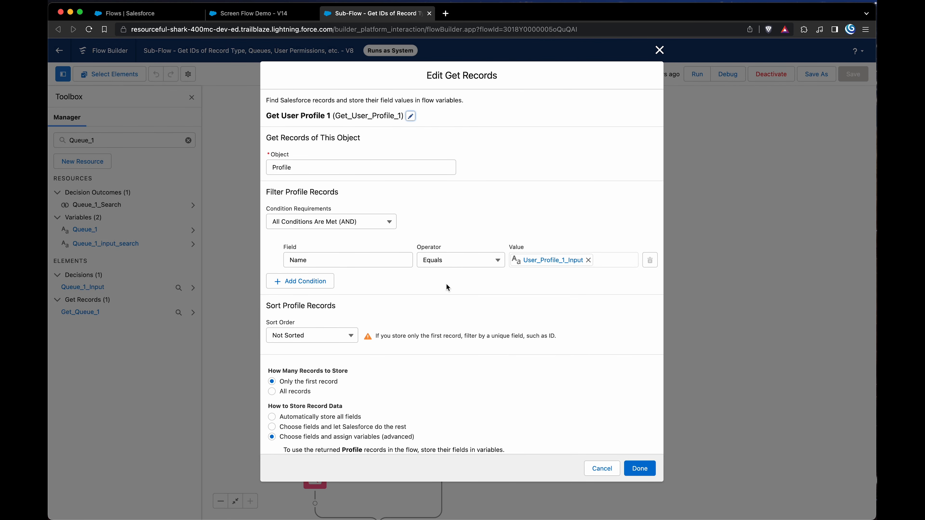
scroll(495, 324, "down", 3)
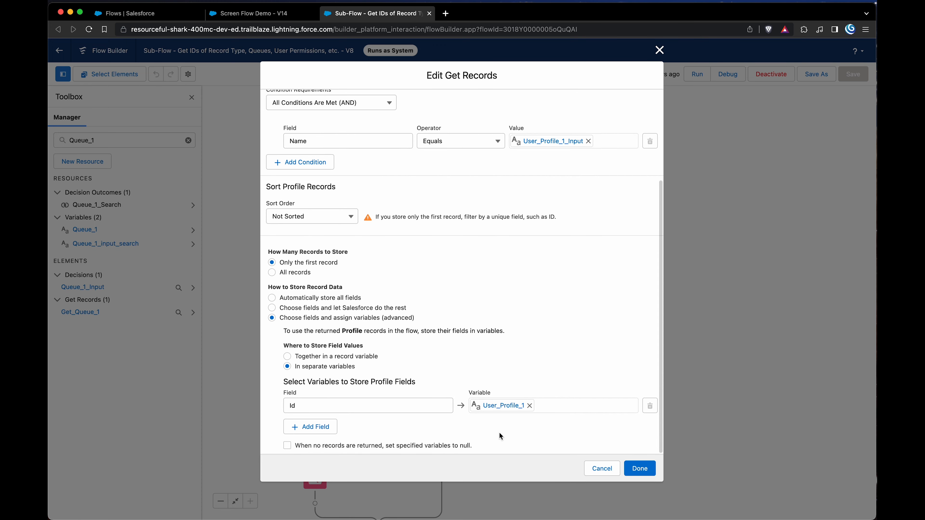
left_click(602, 468)
Step: Review the Custom Notifications 1 - Path decision's condition and Get Custom Notifications 1's filter and output variable without editing either
left_click_drag(572, 349, 568, 204)
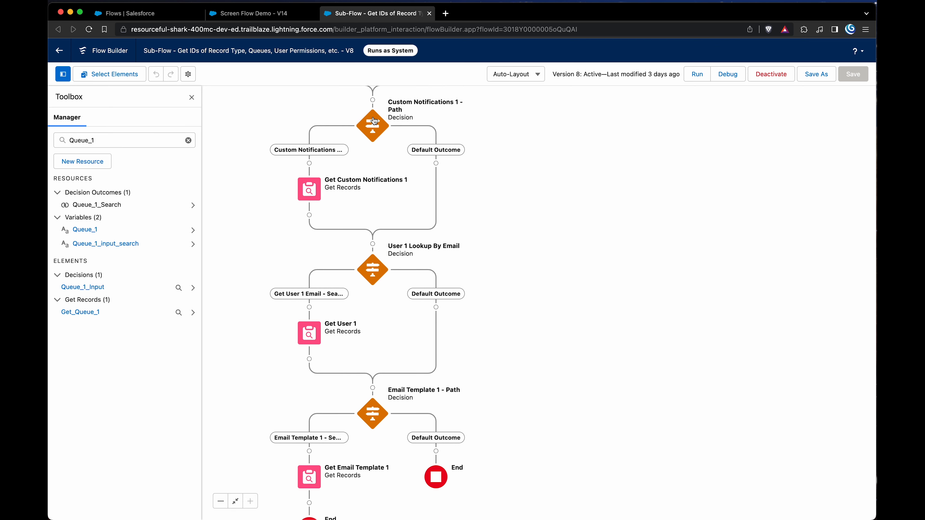
double_click(376, 126)
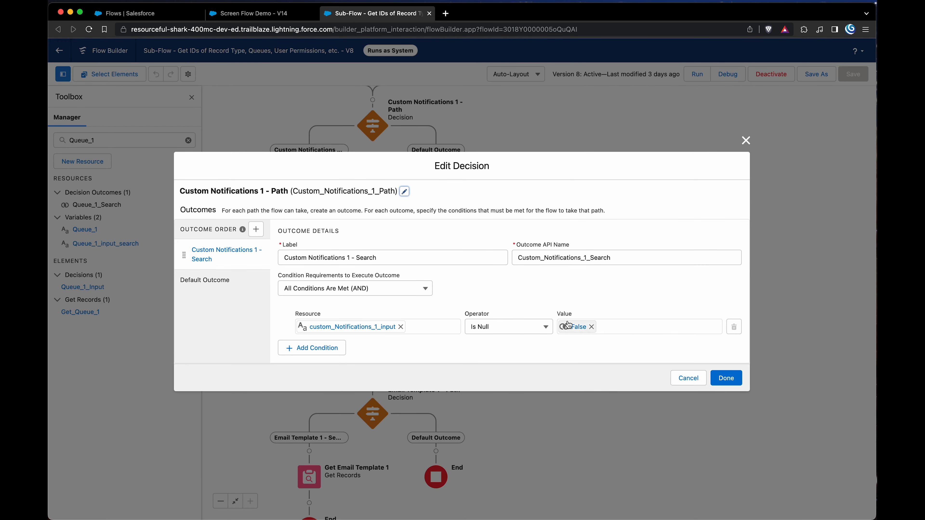
left_click(684, 378)
double_click(309, 190)
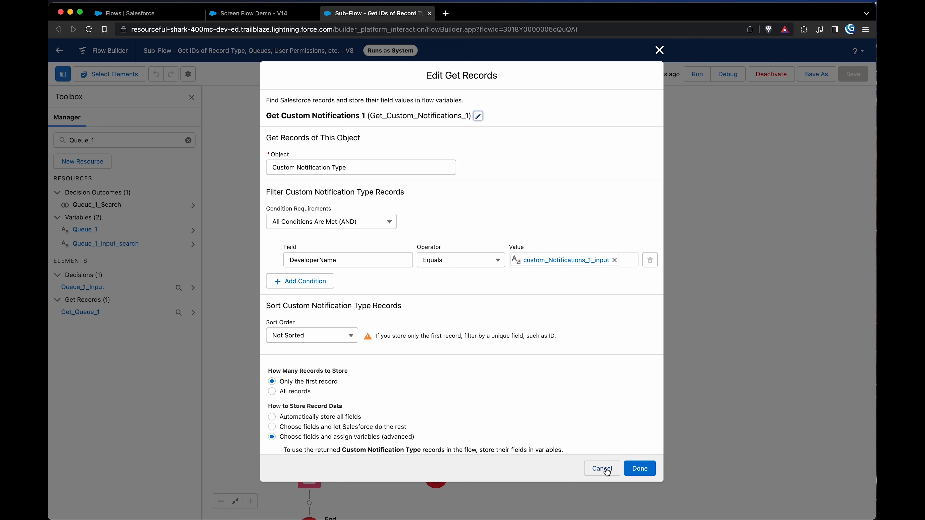
scroll(571, 371, "down", 3)
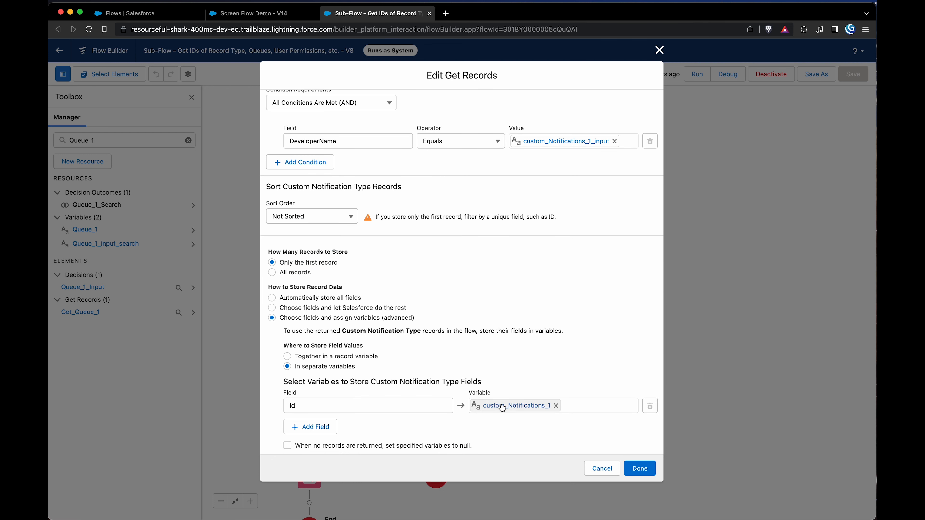
left_click(604, 474)
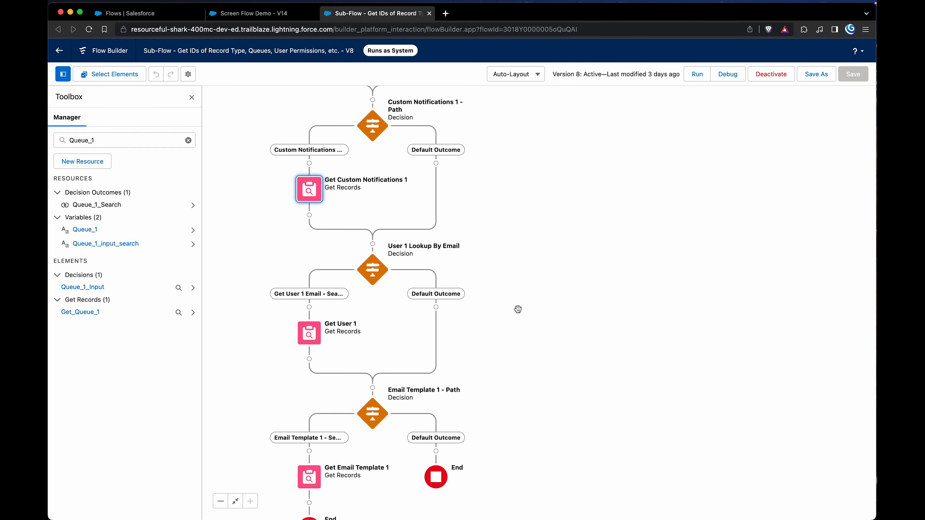
Step: Review the User 1 Lookup By Email decision's condition and Get User 1's Email filter and output variable without editing either
scroll(551, 310, "down", 5)
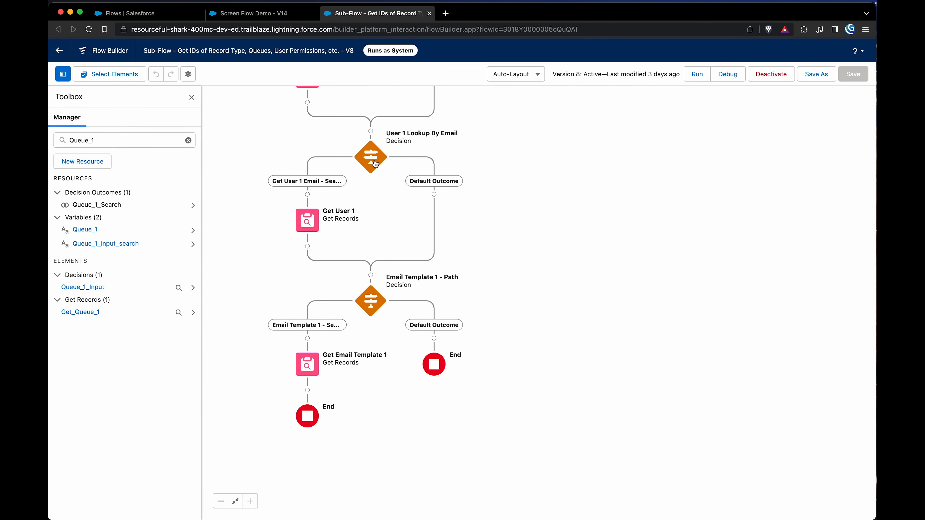
double_click(374, 162)
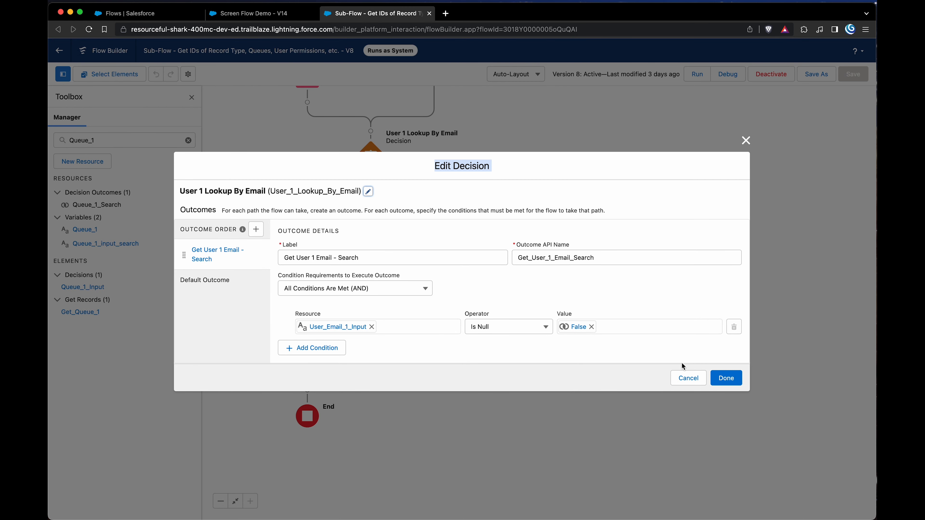
left_click(688, 378)
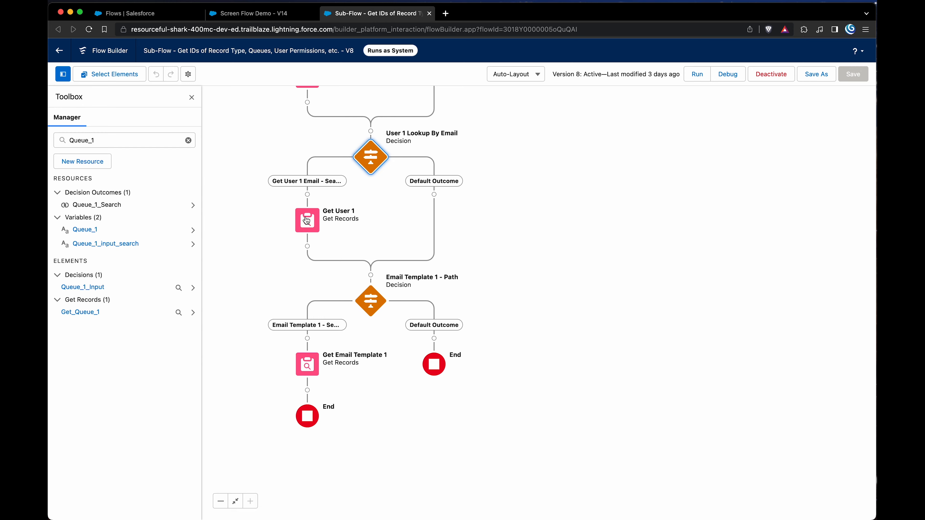
double_click(307, 220)
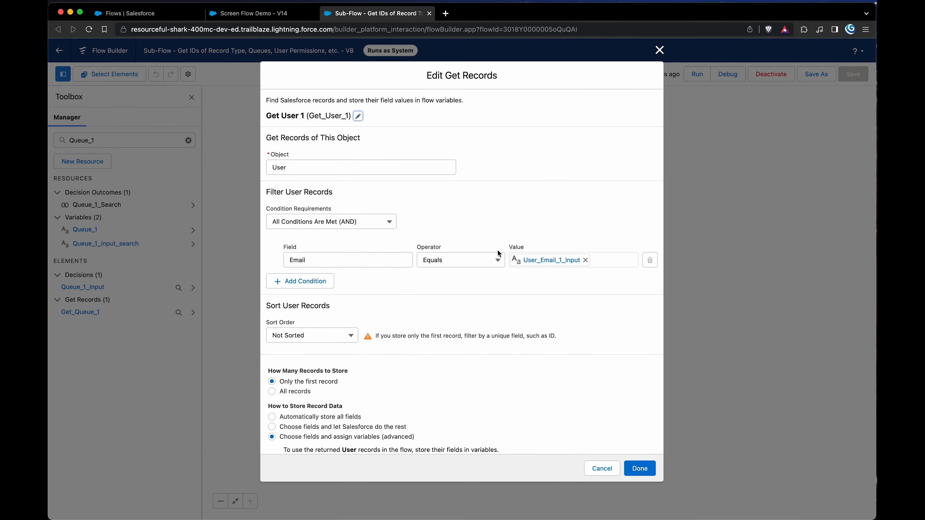
scroll(540, 382, "down", 3)
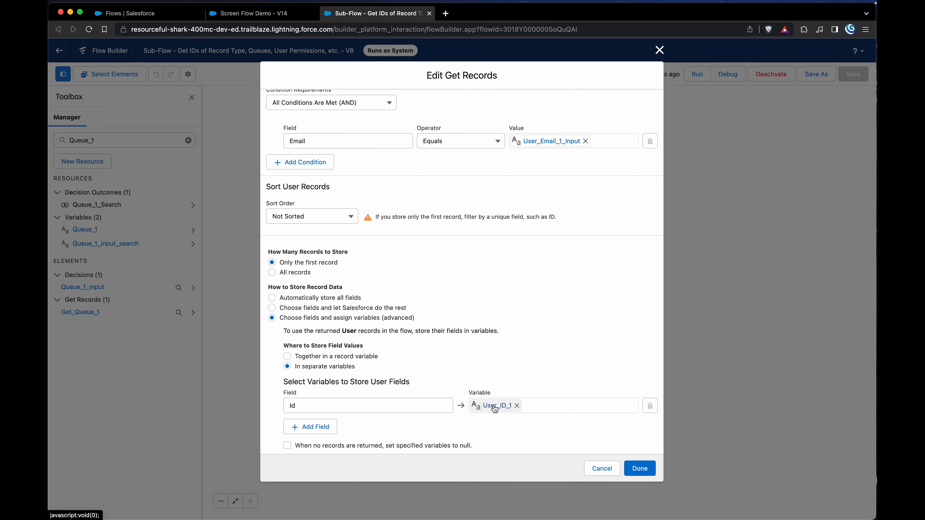
left_click(602, 469)
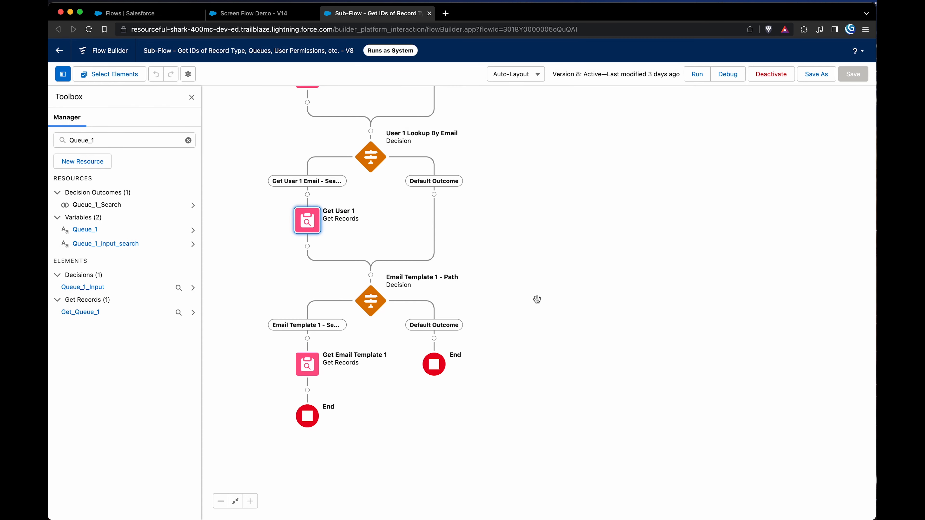
Step: Review the Email Template 1 - Path decision's condition and Get Email Template 1's Name filter and Id output variable
left_click_drag(550, 318, 564, 219)
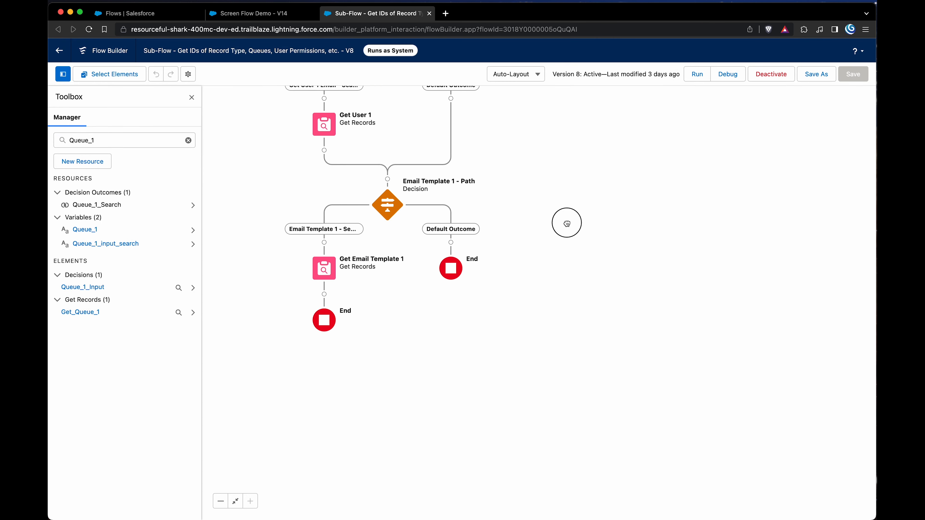
double_click(386, 207)
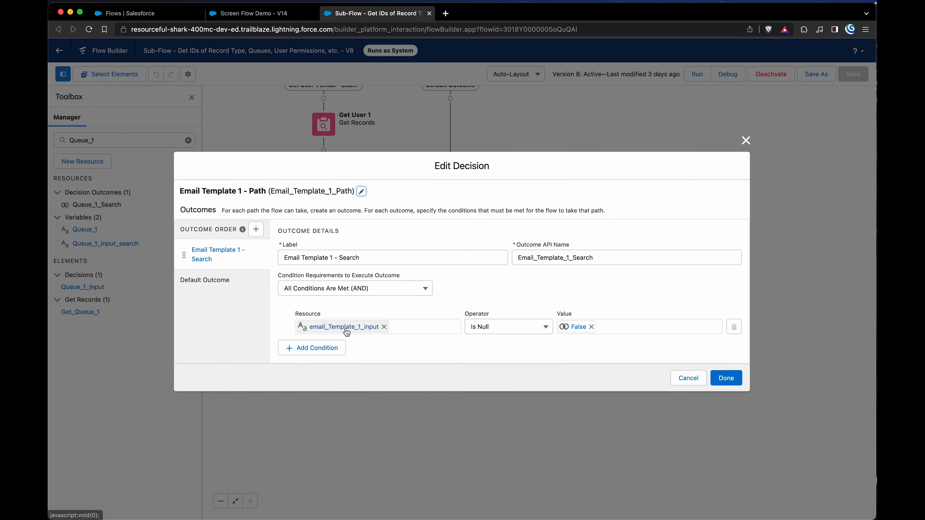
left_click(687, 378)
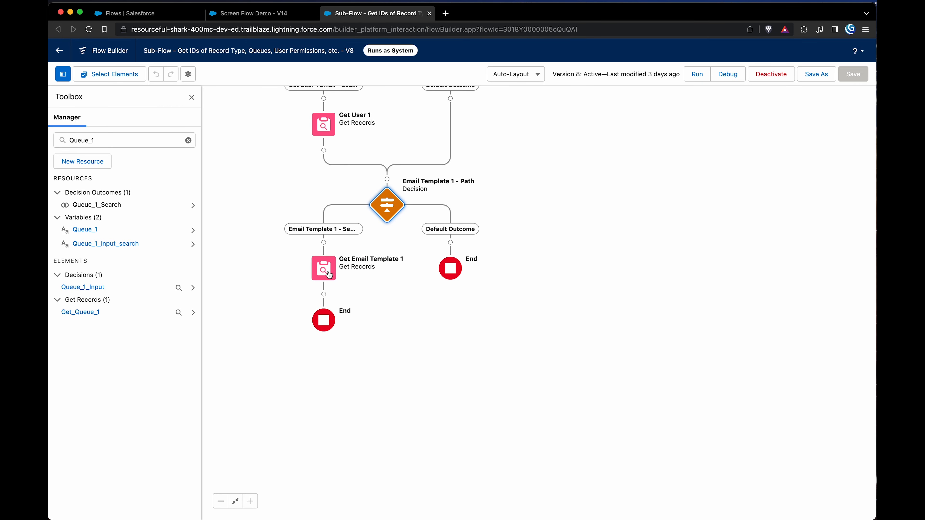
double_click(329, 274)
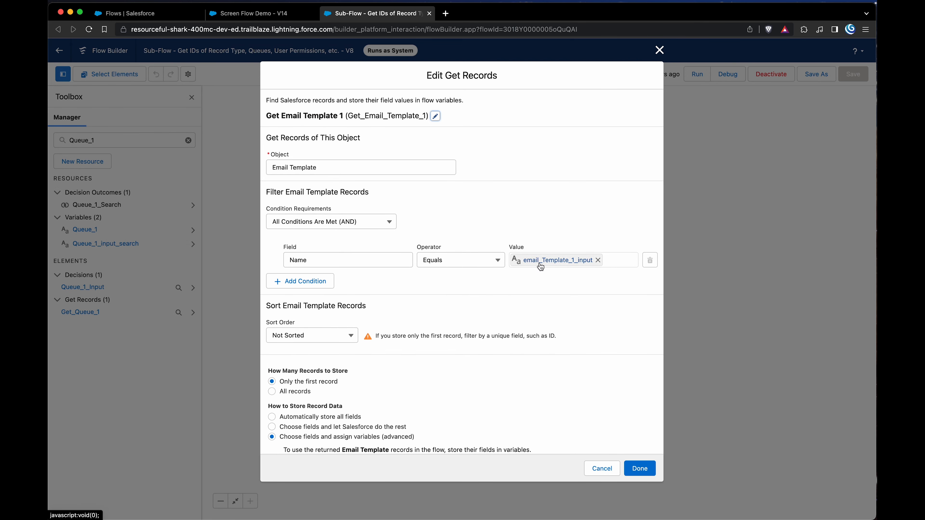
scroll(543, 386, "down", 3)
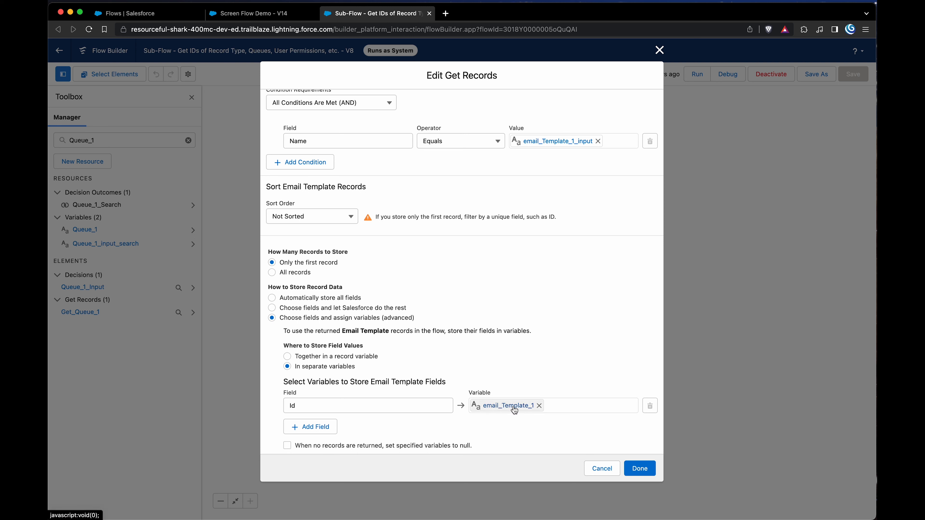
Step: Try adding a second stored field to Get Email Template 1 by searching for html, remove the extra row, and discard the edit
left_click(328, 430)
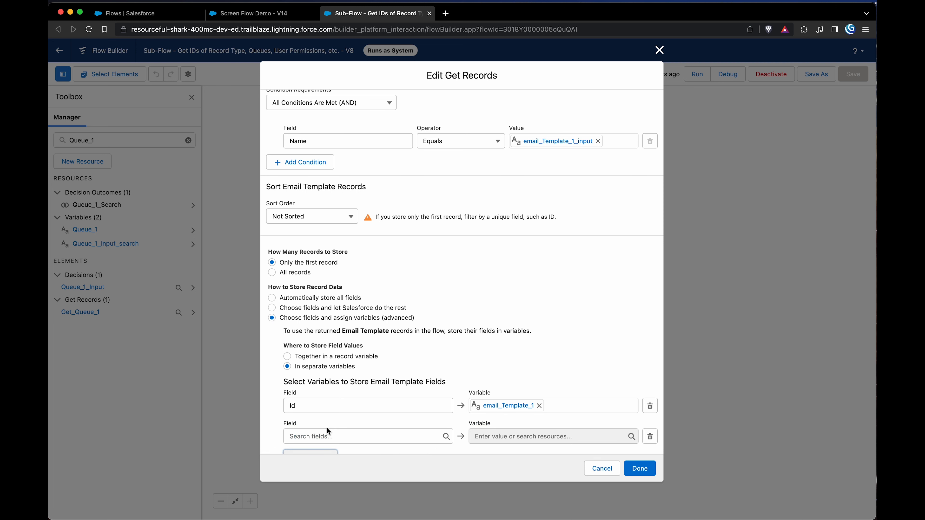
left_click(326, 437)
type("html")
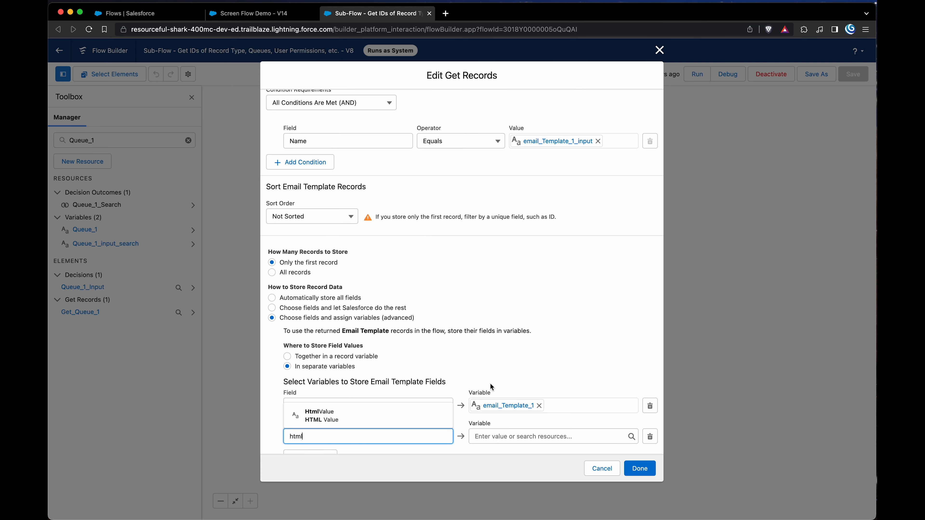
left_click(541, 370)
left_click(650, 437)
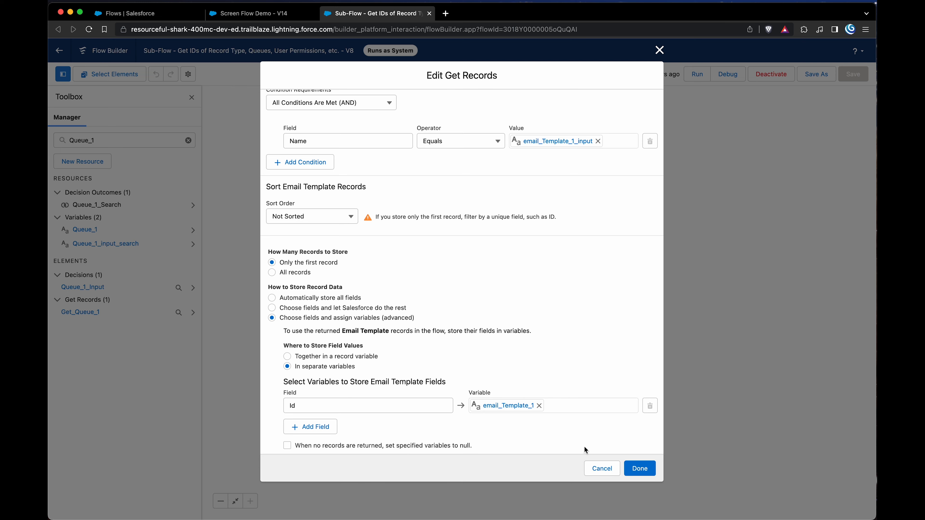
left_click(602, 468)
scroll(578, 296, "up", 2)
scroll(579, 296, "up", 3)
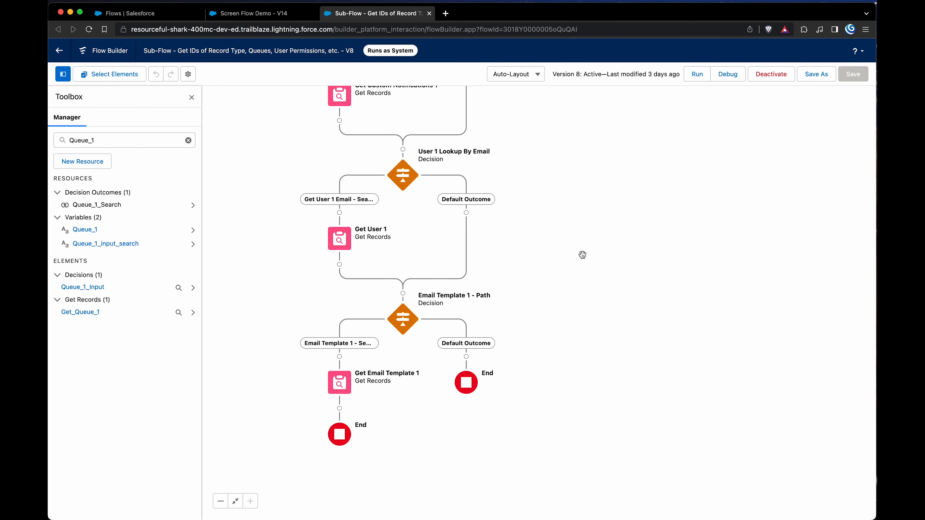
Step: Switch to the Screen Flow Demo flow and reopen its Get IDs subflow element, highlighting the referenced flow's name in the description
left_click(257, 14)
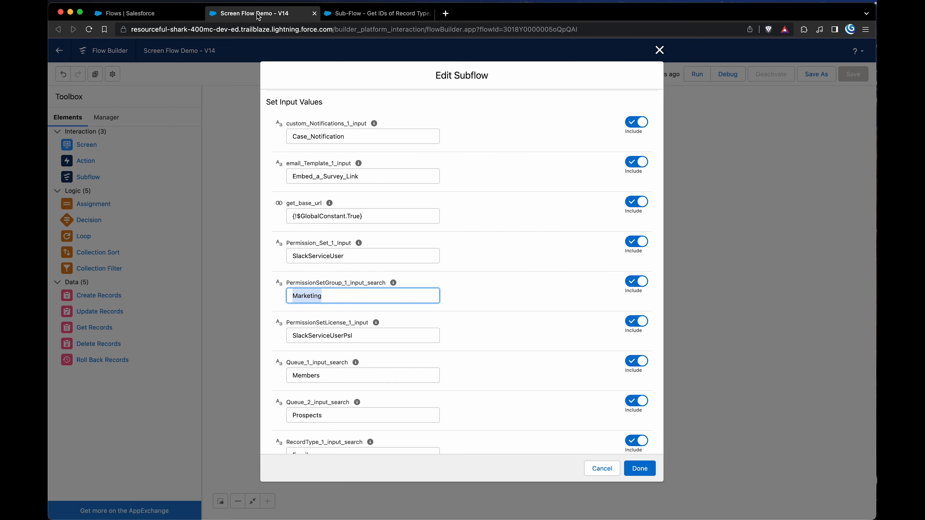
left_click(601, 467)
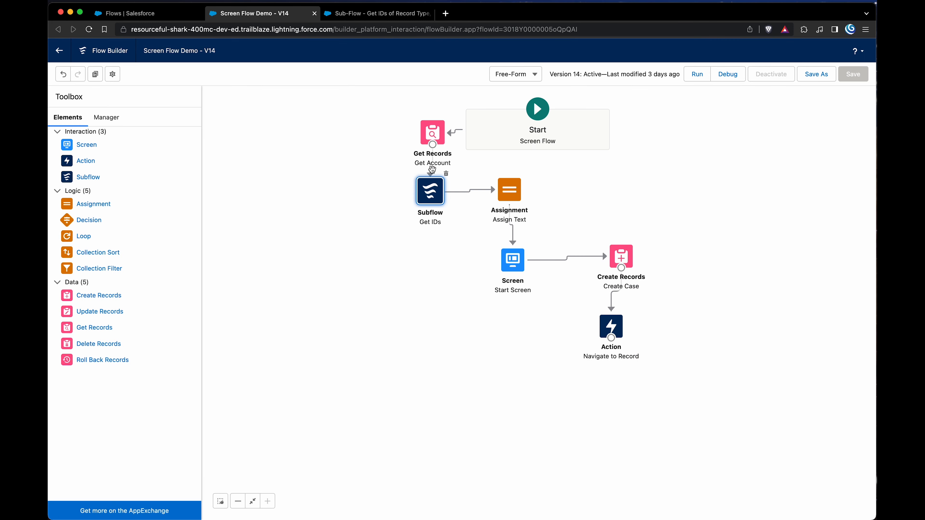
double_click(434, 195)
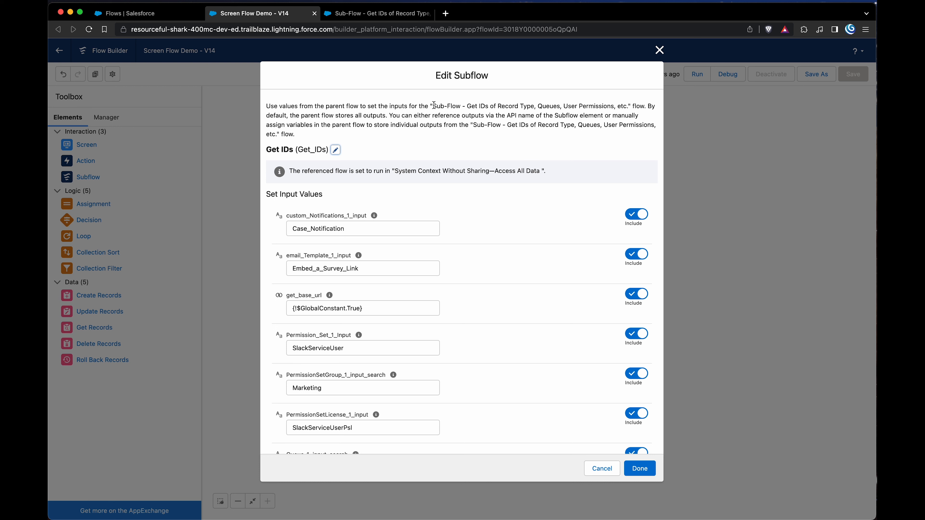
left_click_drag(433, 105, 615, 112)
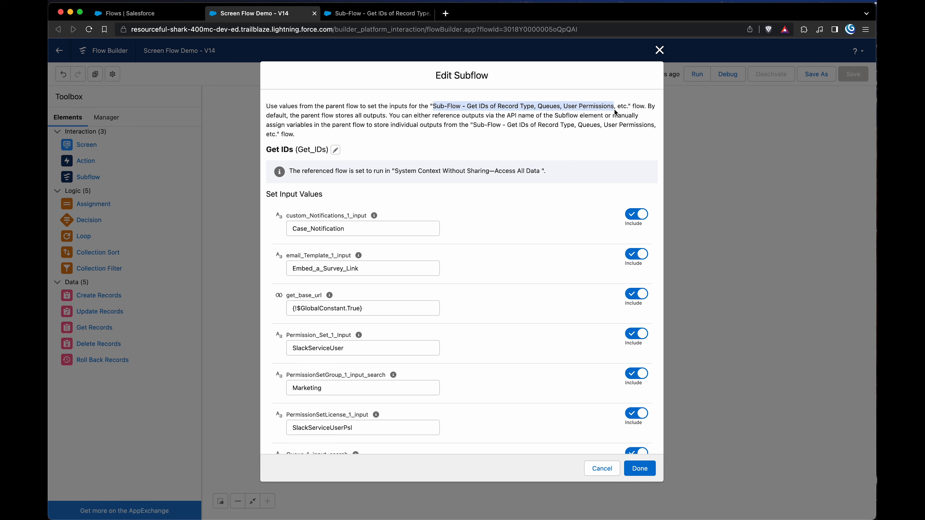
Step: Review the Get IDs subflow's input values, from the custom notification and email template through the user email, profile and role
left_click_drag(355, 230, 289, 229)
left_click_drag(359, 268, 288, 265)
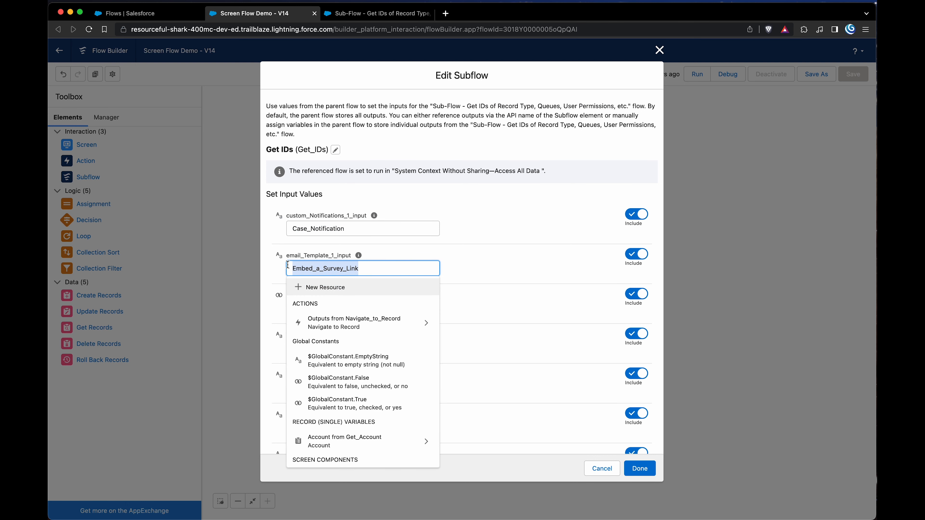
left_click(474, 270)
scroll(322, 319, "down", 3)
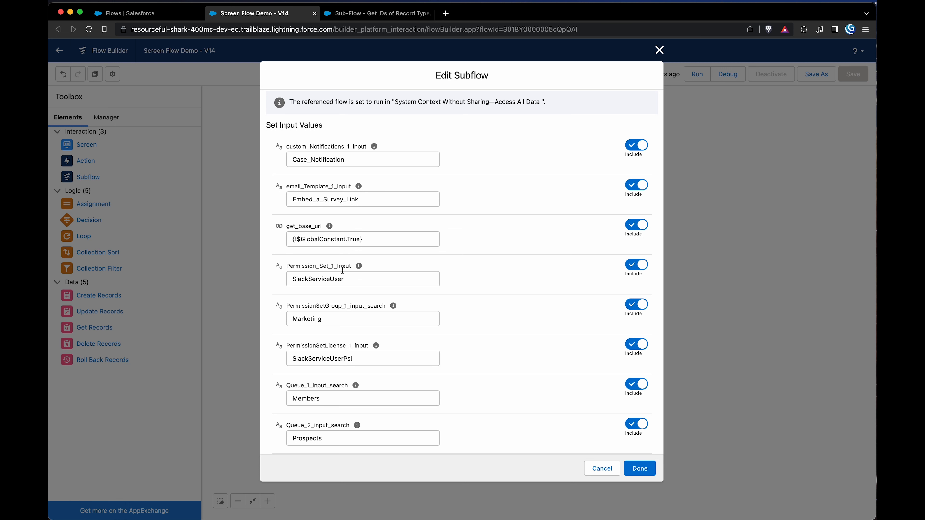
scroll(340, 262, "down", 3)
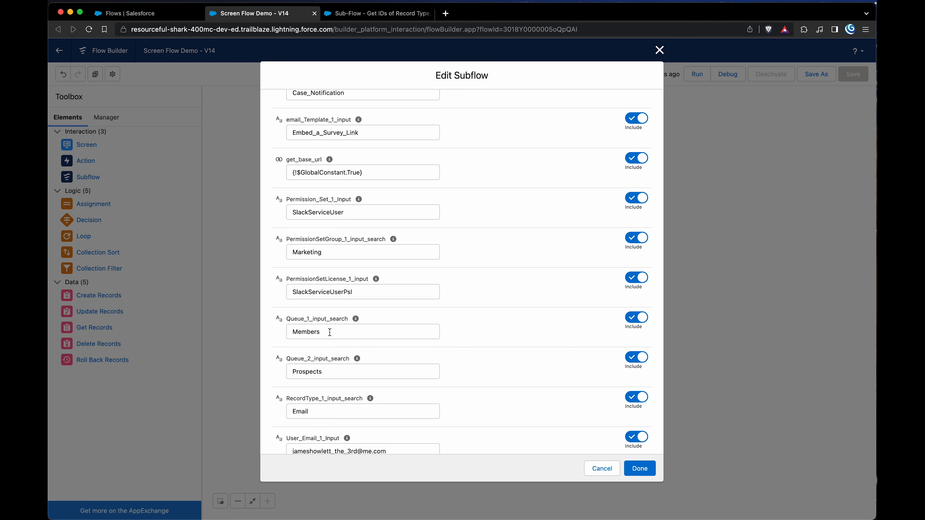
scroll(331, 371, "down", 6)
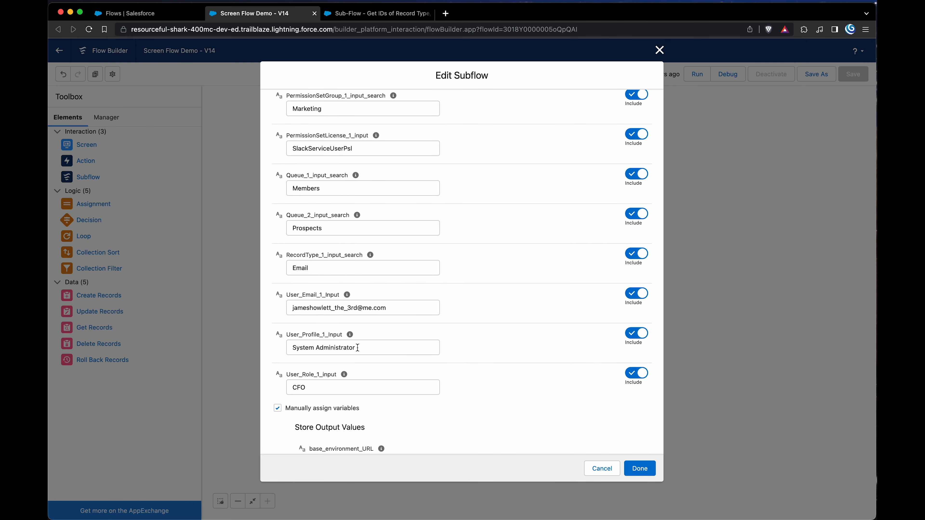
scroll(324, 382, "down", 3)
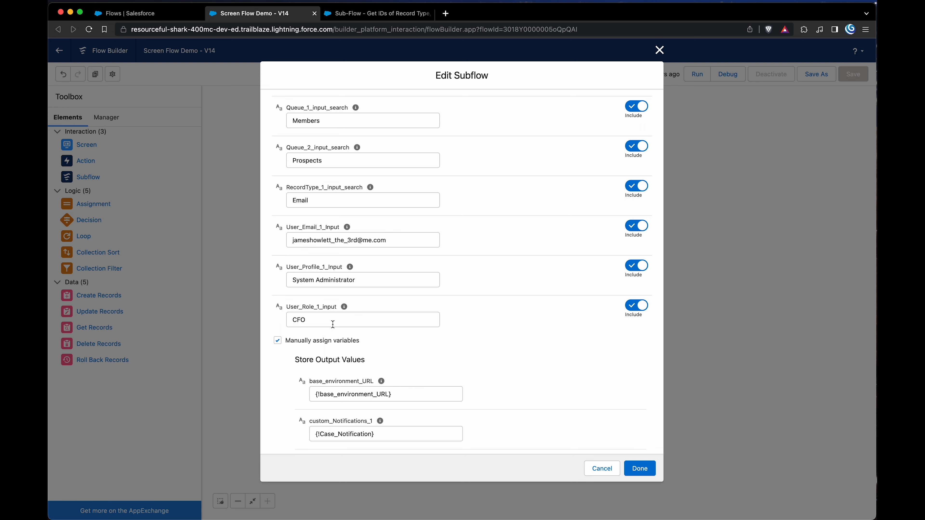
Step: Review the parent-flow variables assigned to the Get IDs subflow's output values, from base_environment_URL through User_Role_1
scroll(422, 361, "down", 5)
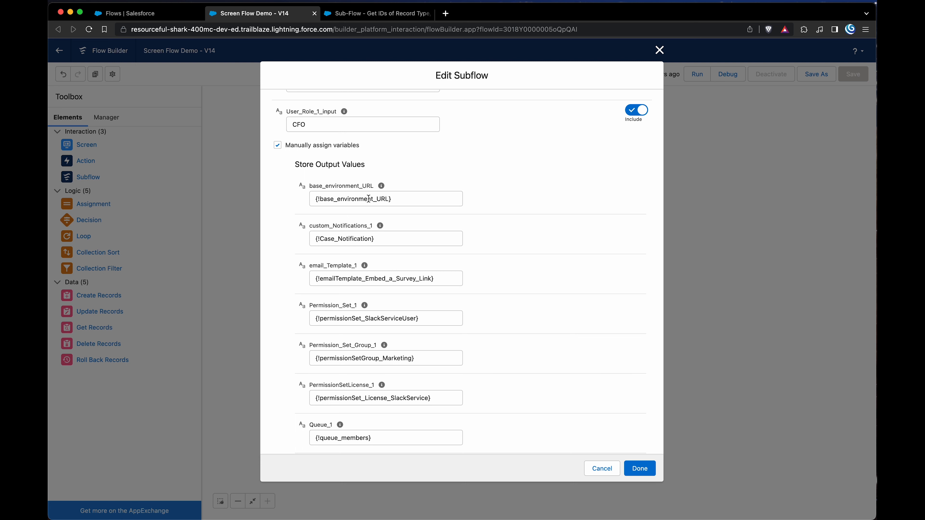
scroll(385, 311, "down", 2)
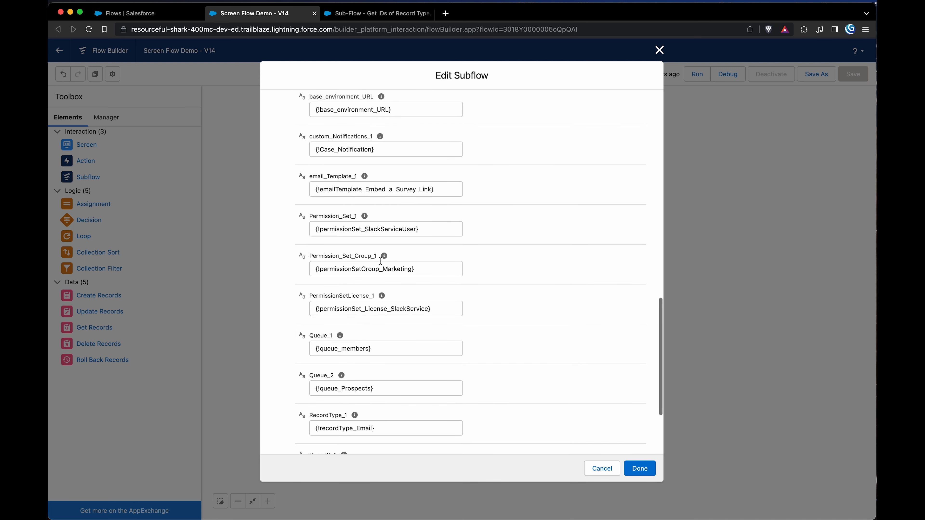
scroll(385, 350, "down", 3)
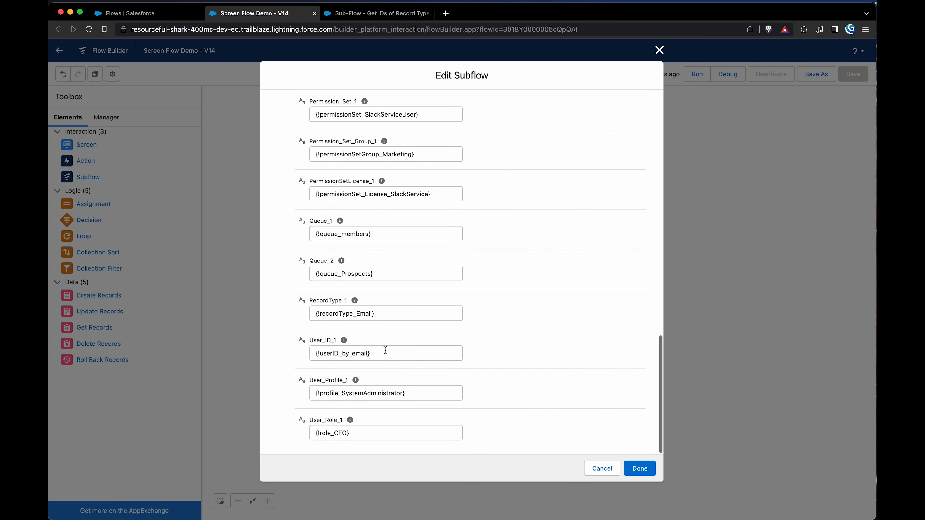
Step: Try replacing the User_Role_1 output with a new Text variable named "your", then discard both the resource and the subflow changes
left_click(363, 434)
key("super+a")
key("BackSpace")
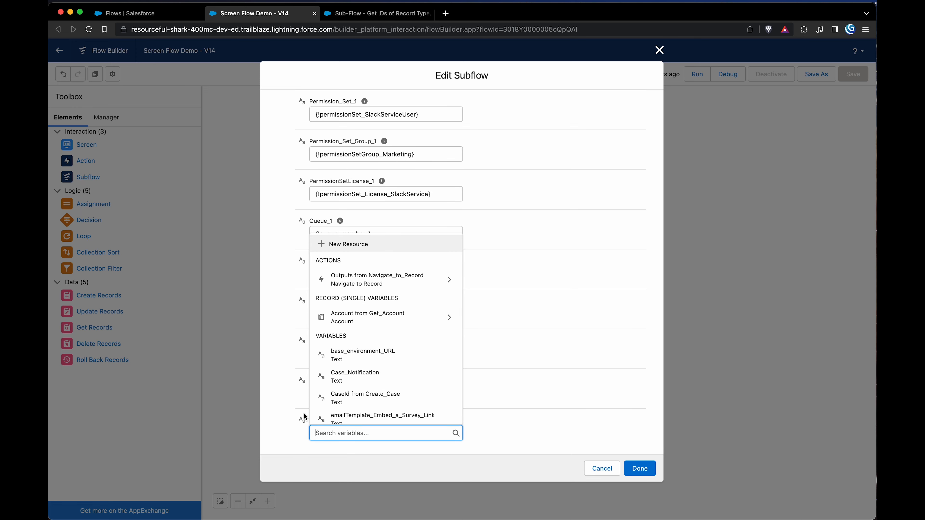
left_click(348, 244)
left_click(339, 241)
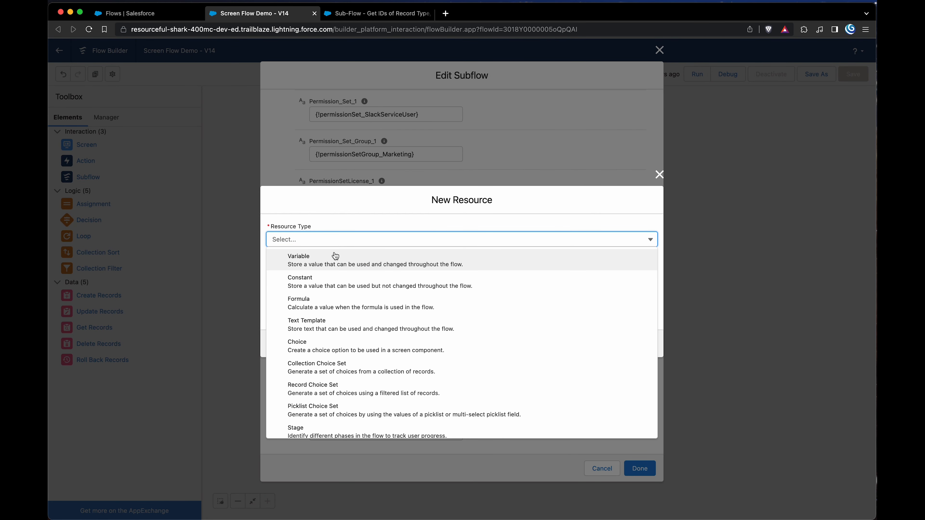
left_click(330, 255)
left_click(316, 258)
type("your")
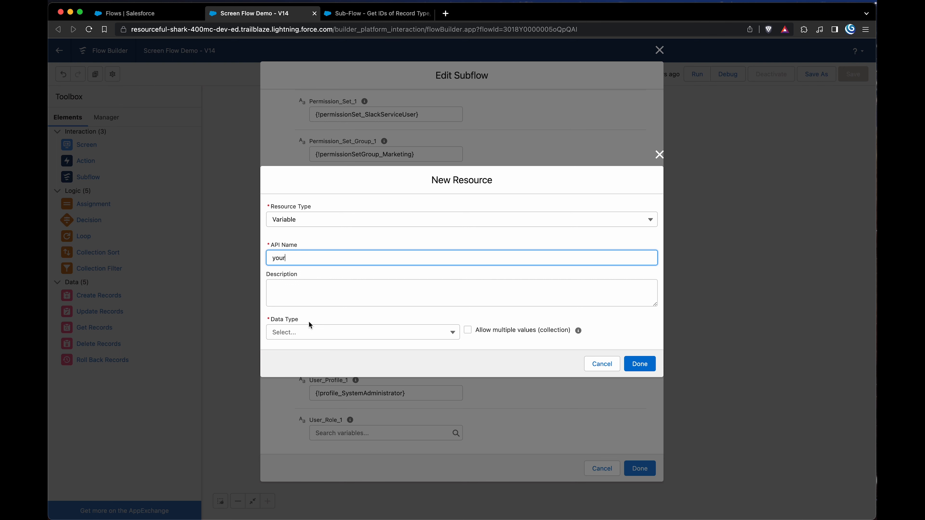
left_click(309, 332)
left_click(310, 352)
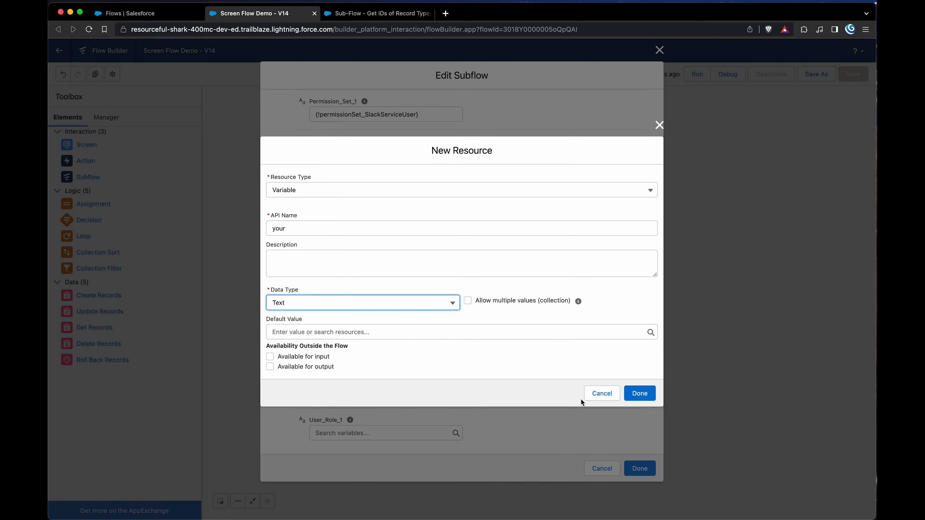
left_click(602, 396)
left_click(602, 469)
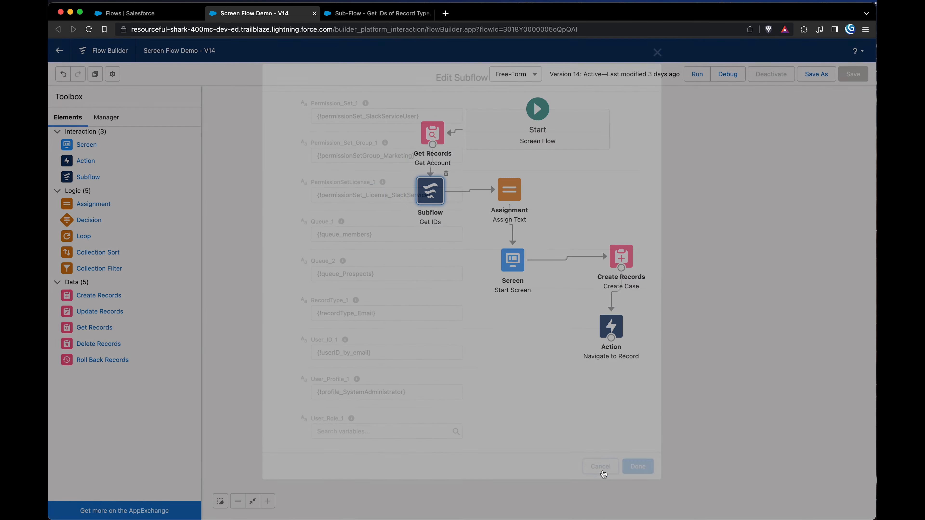
Step: Run Screen Flow Demo in debug mode and examine the Get IDs subflow's outputs in the debug details
left_click(725, 72)
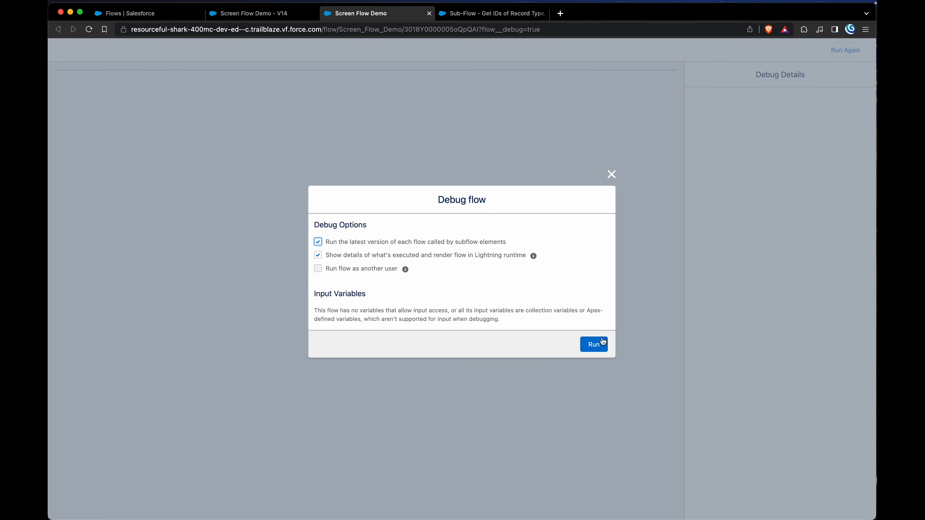
left_click(602, 343)
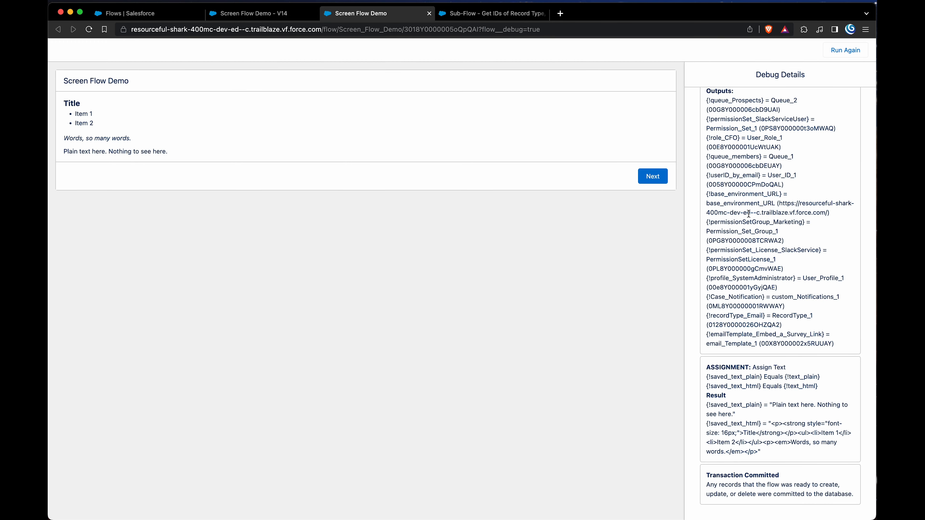
scroll(748, 214, "up", 1)
scroll(748, 214, "up", 4)
scroll(748, 213, "down", 2)
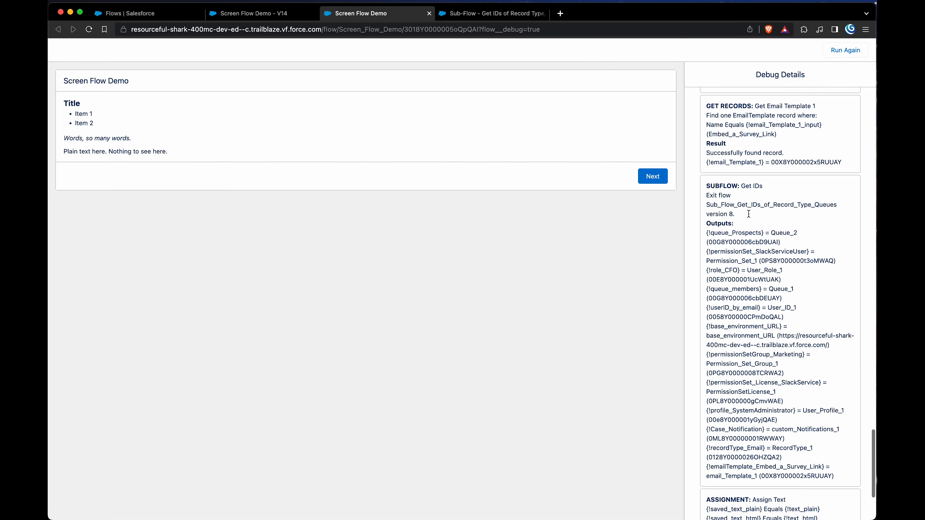
Step: Review the input values passed into the Get IDs subflow in the debug details, from custom_Notifications_1_input through User_Role_1_input
scroll(749, 214, "up", 8)
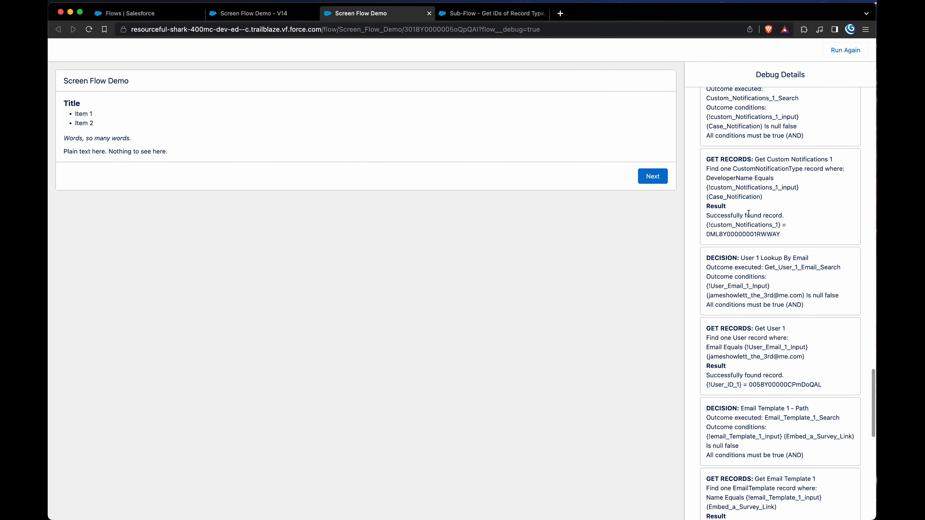
scroll(748, 214, "up", 3)
scroll(749, 214, "up", 10)
scroll(764, 248, "down", 2)
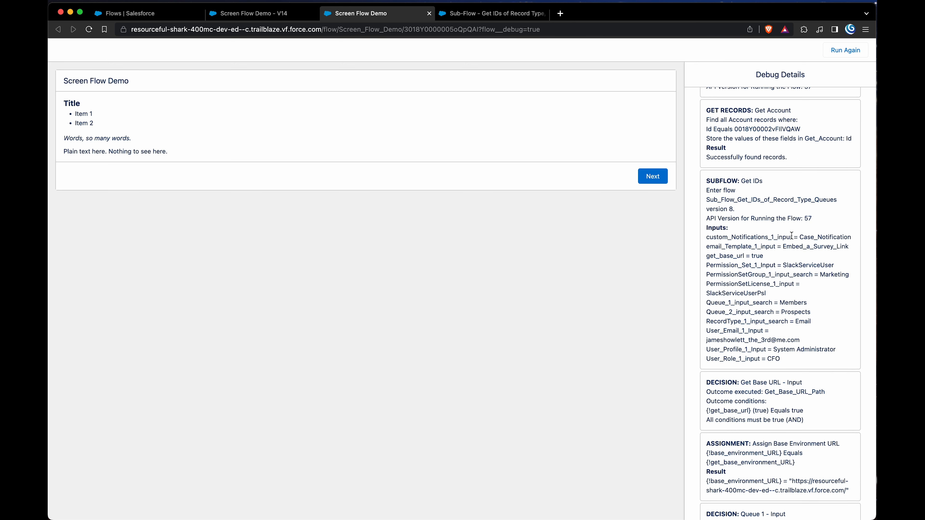
left_click_drag(800, 237, 799, 354)
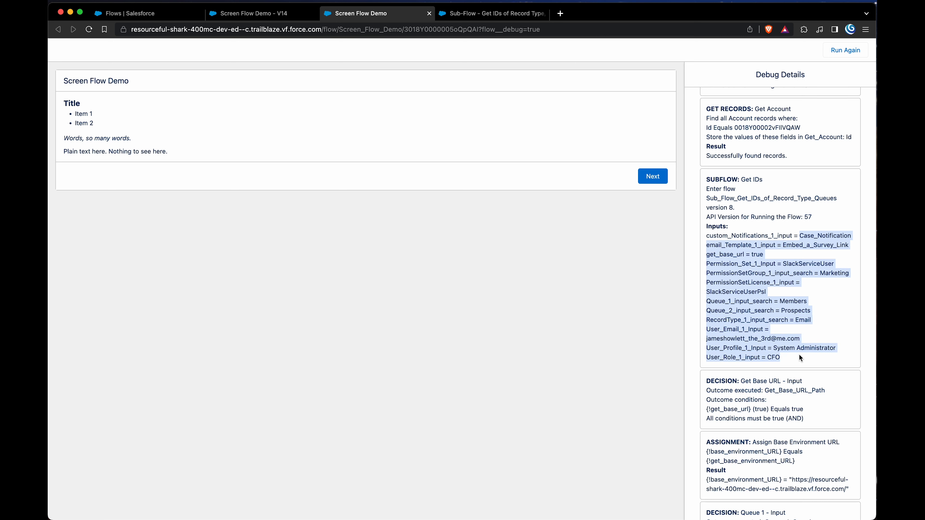
Step: Examine the Get Base URL decision and the URL result of the Assign Base Environment URL assignment
scroll(799, 355, "down", 5)
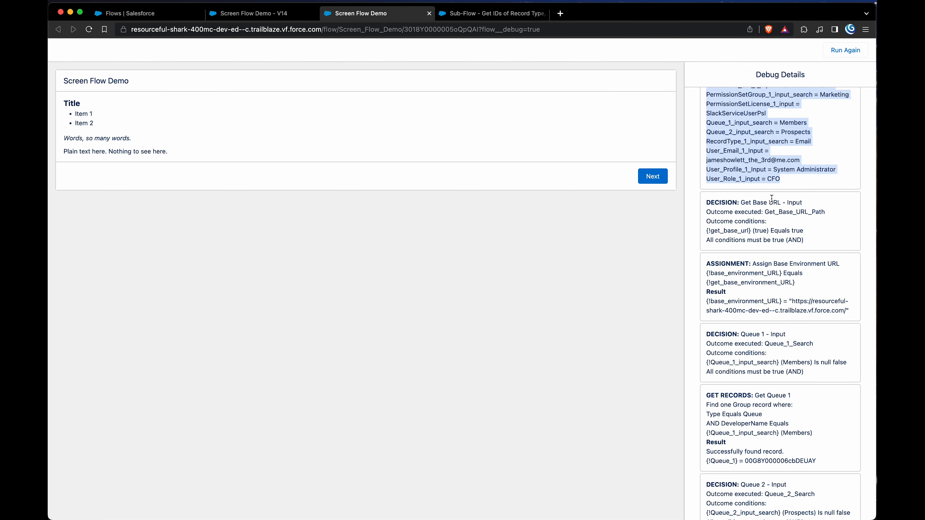
left_click_drag(772, 199, 797, 242)
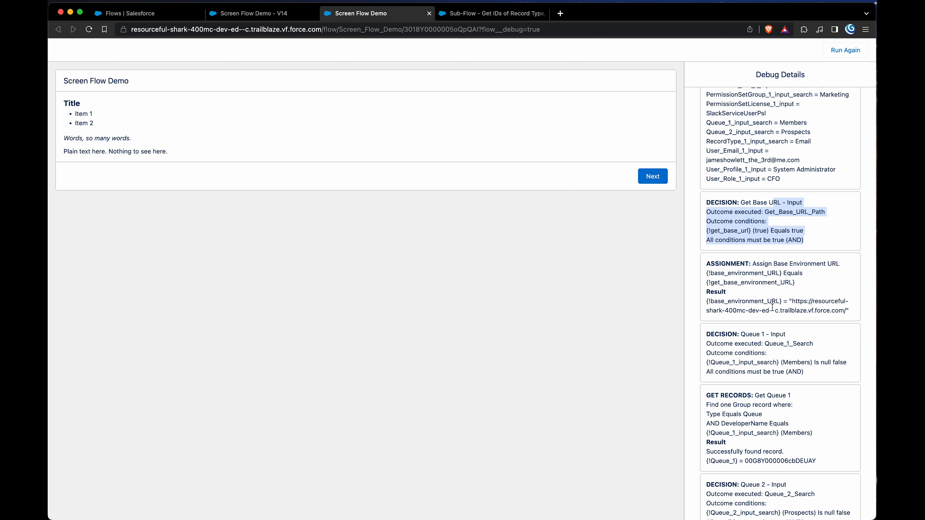
left_click_drag(794, 301, 847, 312)
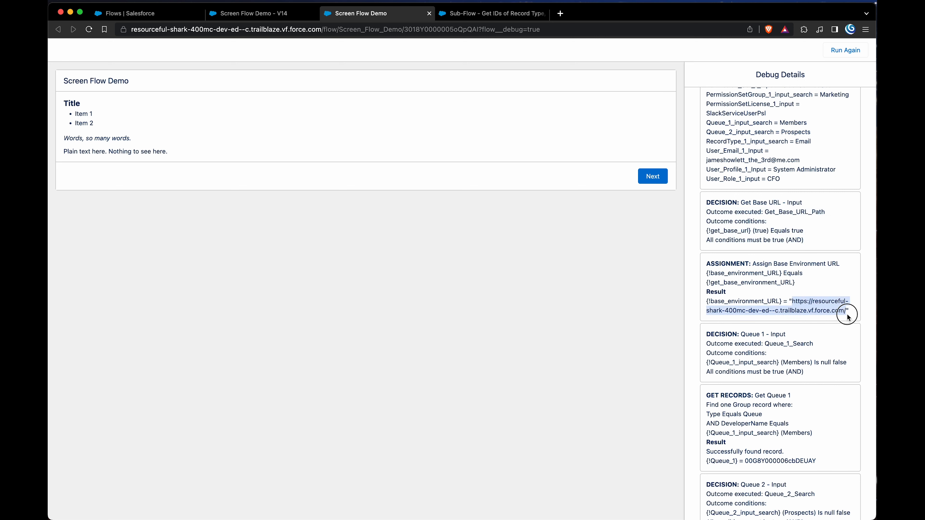
Step: Check the queue IDs returned by Get Queue 1 for Members and Get Queue 2 for Prospects
scroll(808, 317, "down", 2)
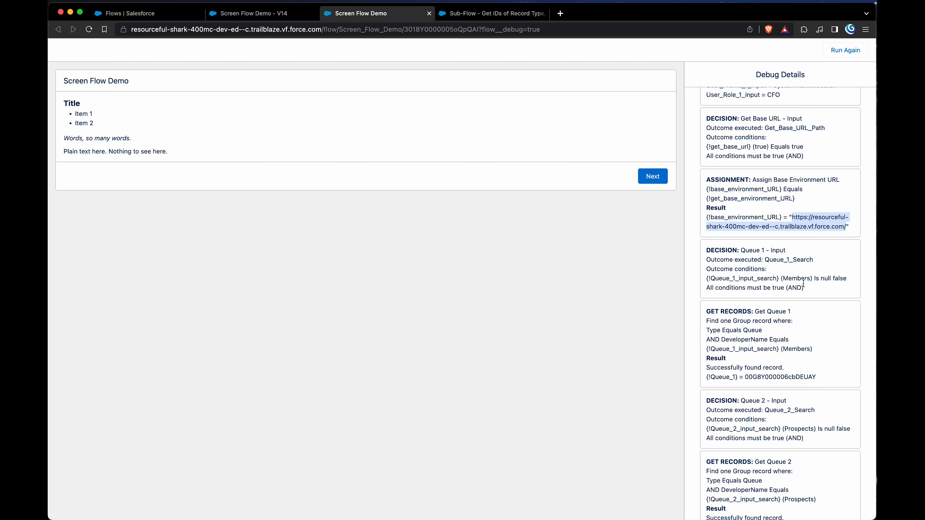
double_click(774, 377)
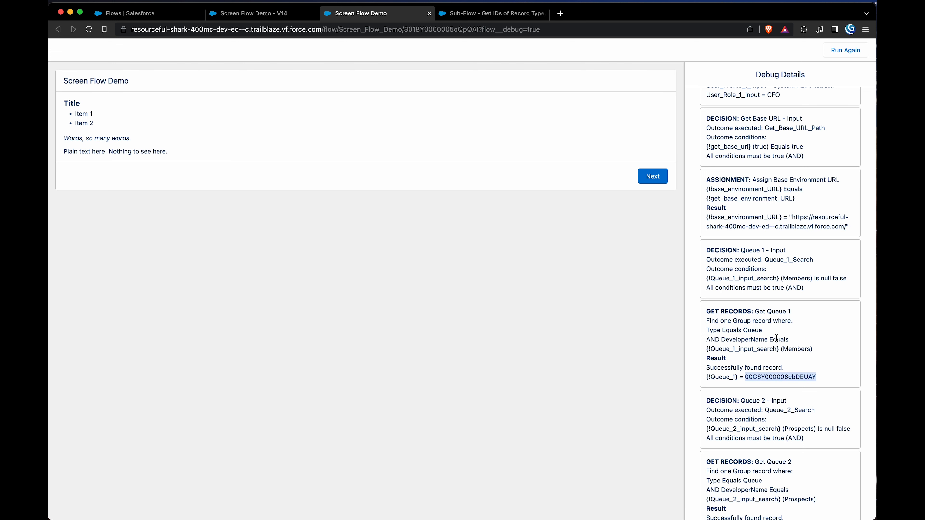
scroll(776, 338, "down", 4)
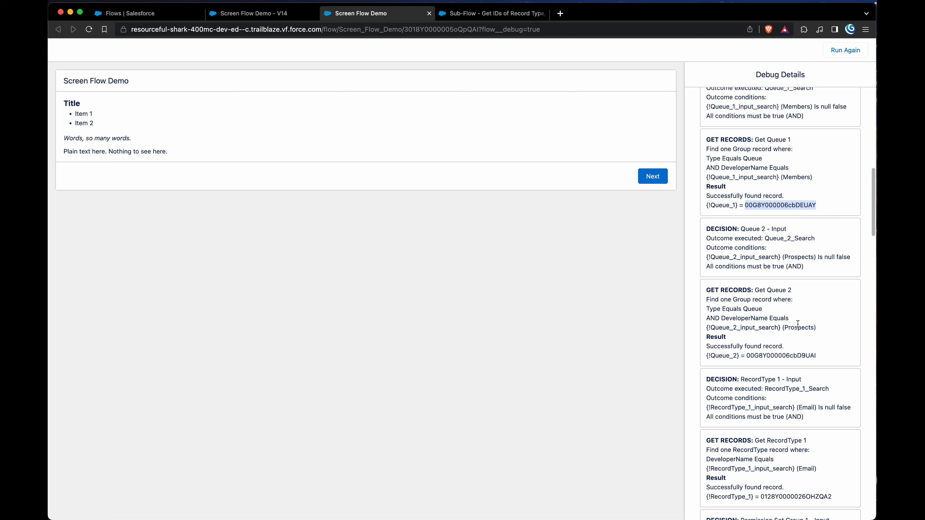
double_click(798, 324)
double_click(796, 356)
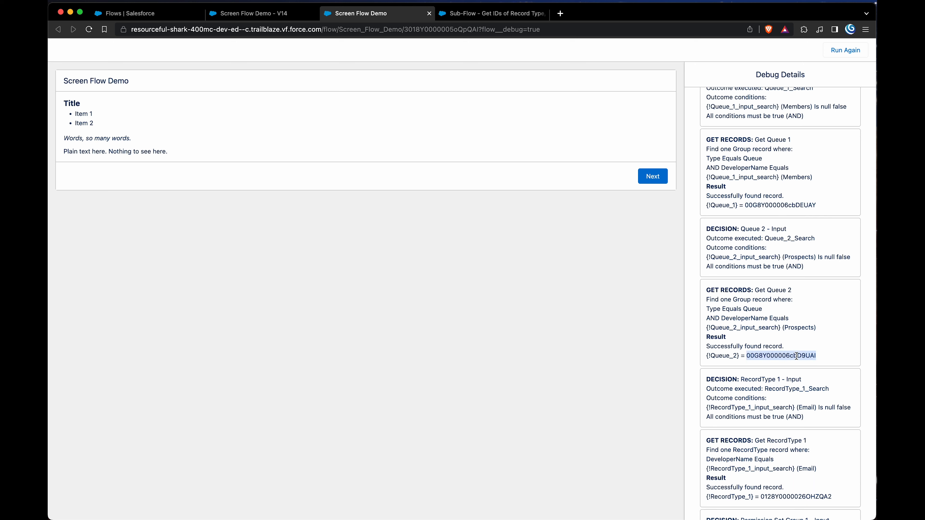
Step: Check the IDs returned for the Email record type and the Marketing permission set group
scroll(797, 356, "down", 4)
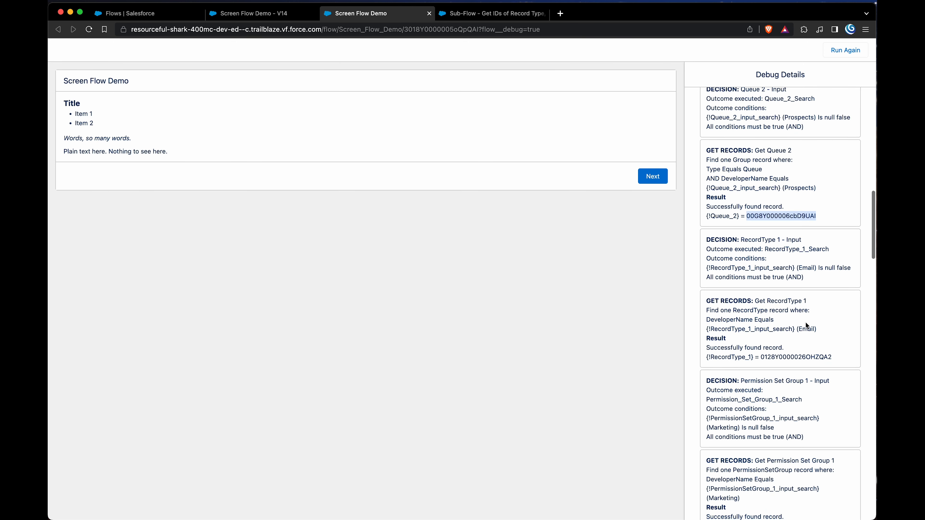
double_click(807, 329)
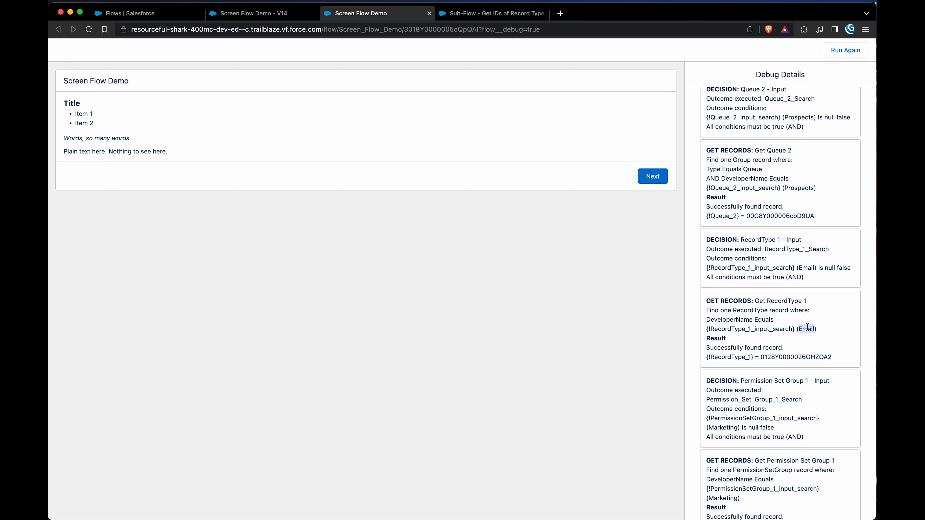
double_click(787, 357)
scroll(798, 330, "down", 3)
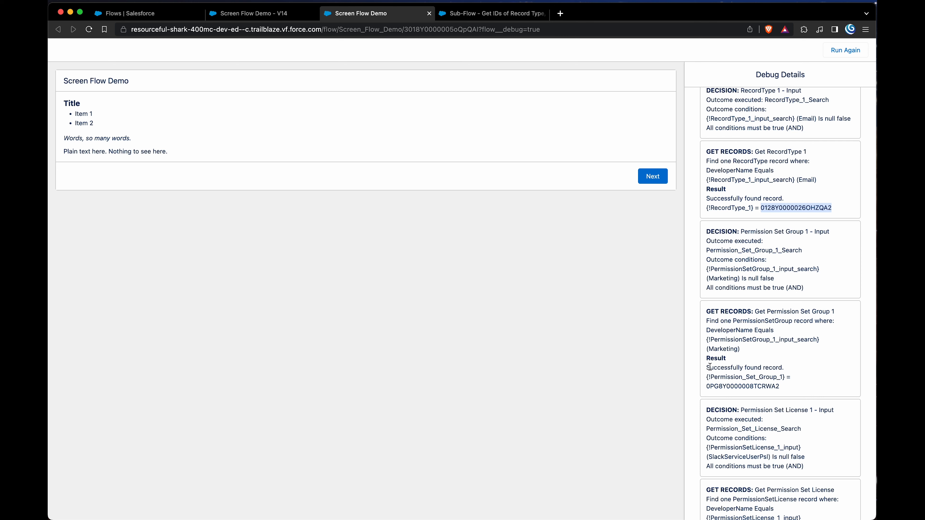
double_click(726, 349)
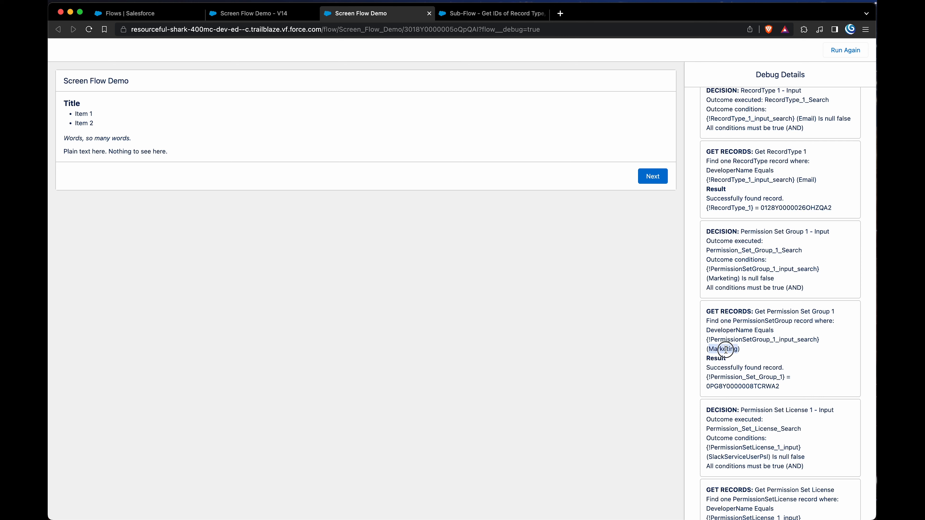
double_click(759, 385)
Step: Check the IDs returned for the SlackServiceUserPsl permission set license and the SlackServiceUser permission set
scroll(770, 309, "down", 5)
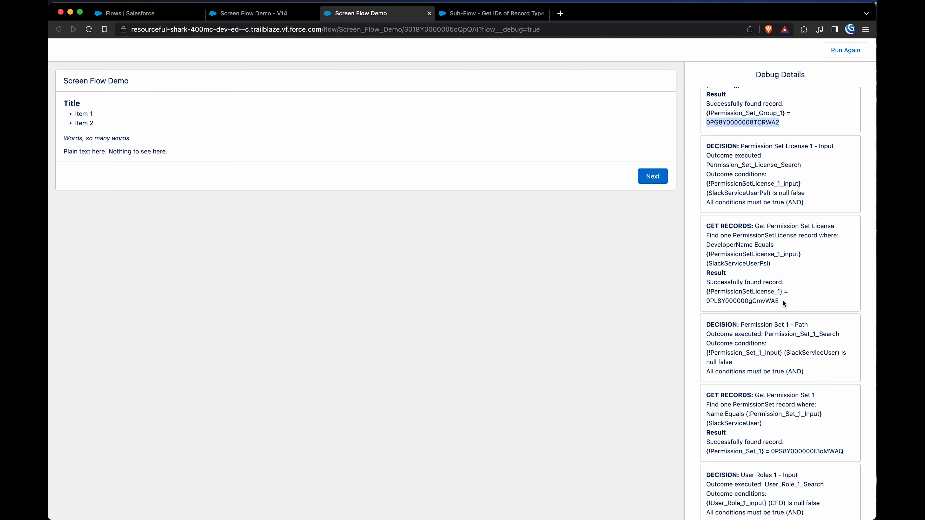
left_click(745, 264)
double_click(745, 264)
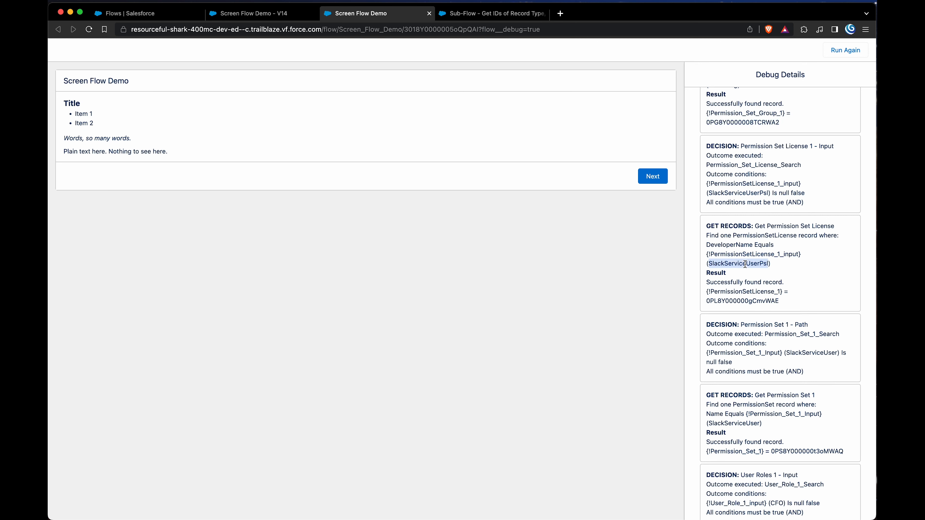
double_click(751, 301)
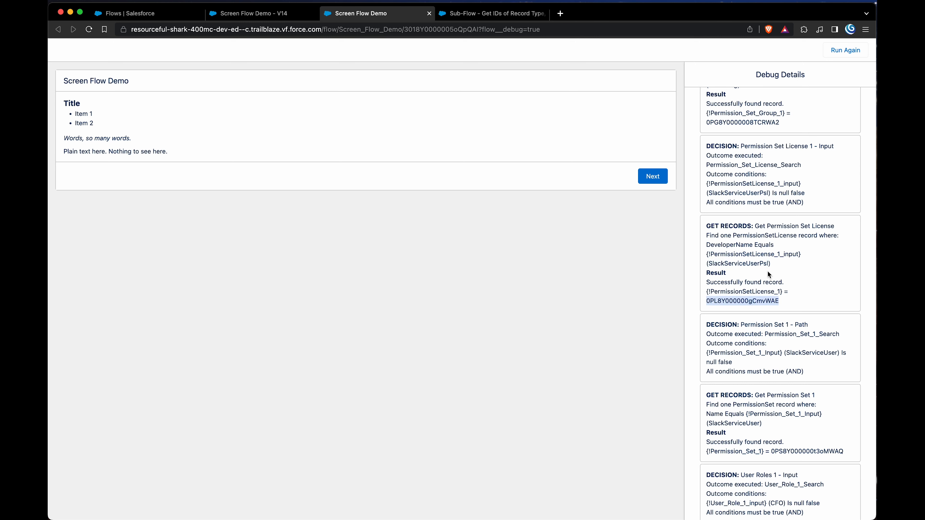
scroll(767, 271, "down", 5)
scroll(768, 271, "down", 4)
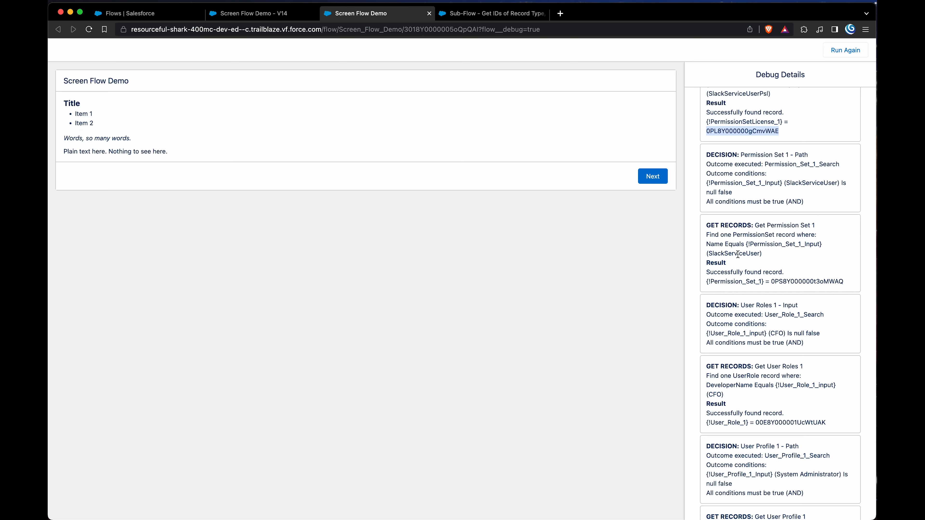
double_click(738, 254)
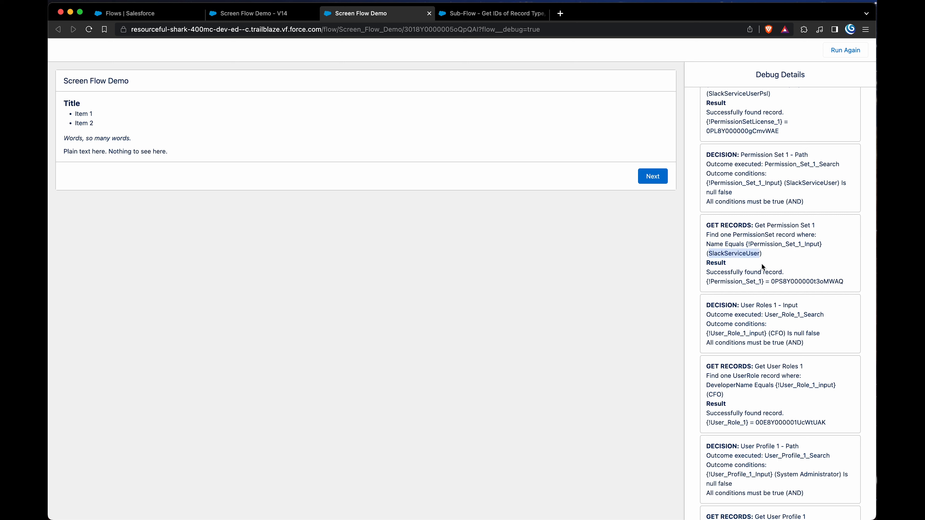
double_click(790, 282)
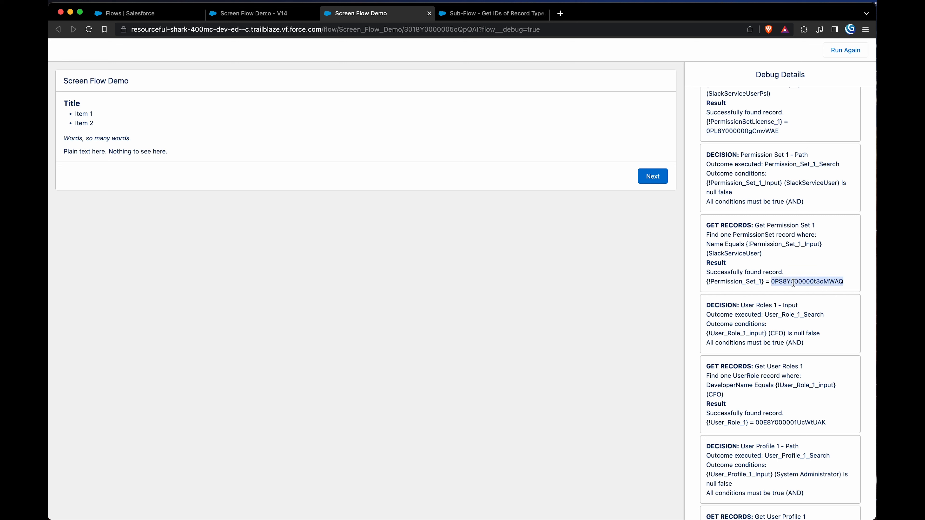
Step: Check the IDs returned for the CFO user role and the System Administrator user profile
scroll(762, 268, "down", 5)
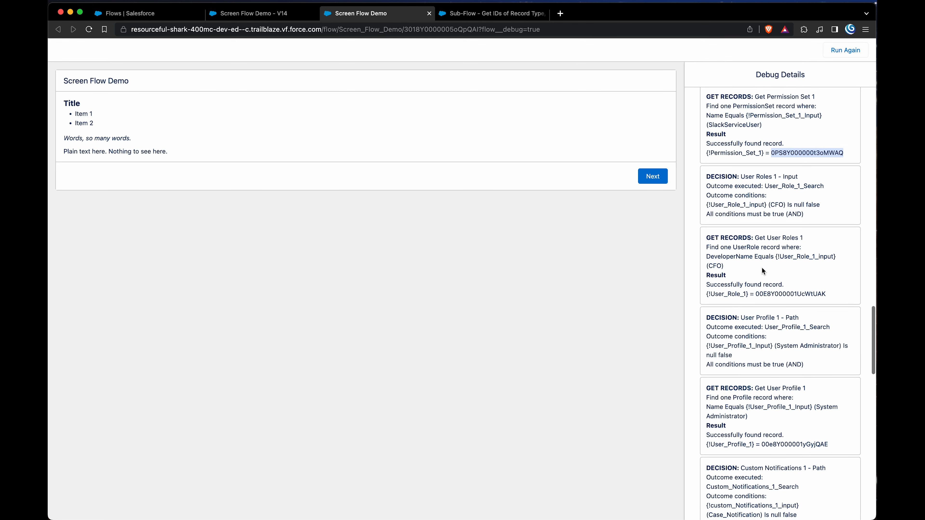
double_click(714, 259)
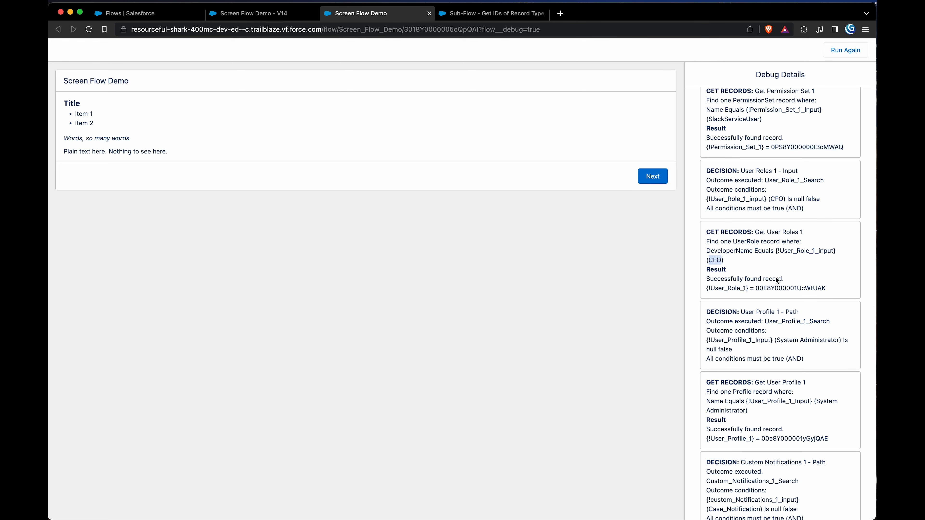
double_click(783, 288)
scroll(764, 274, "down", 3)
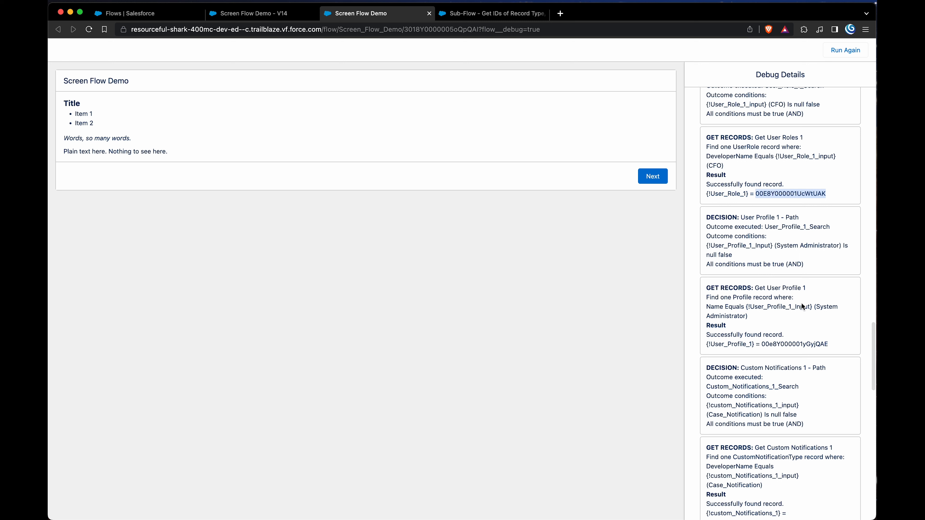
double_click(818, 308)
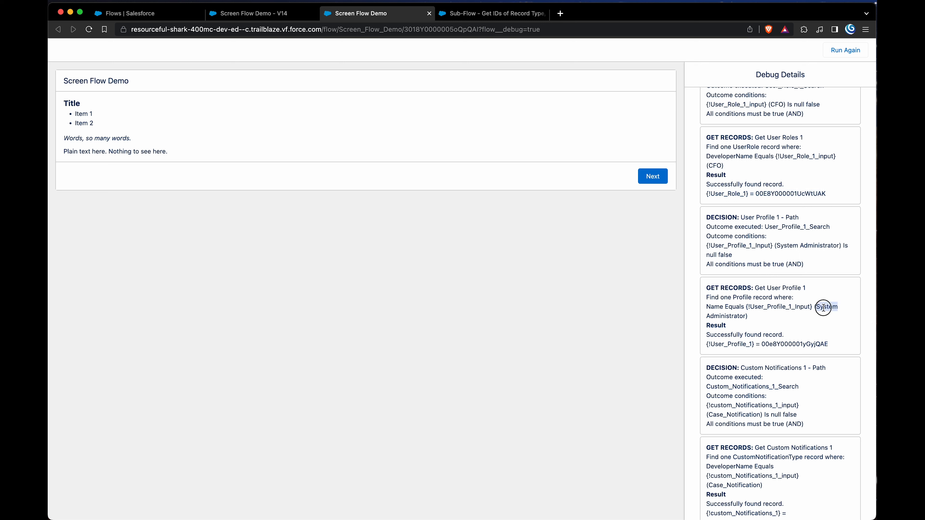
left_click(791, 342)
double_click(791, 342)
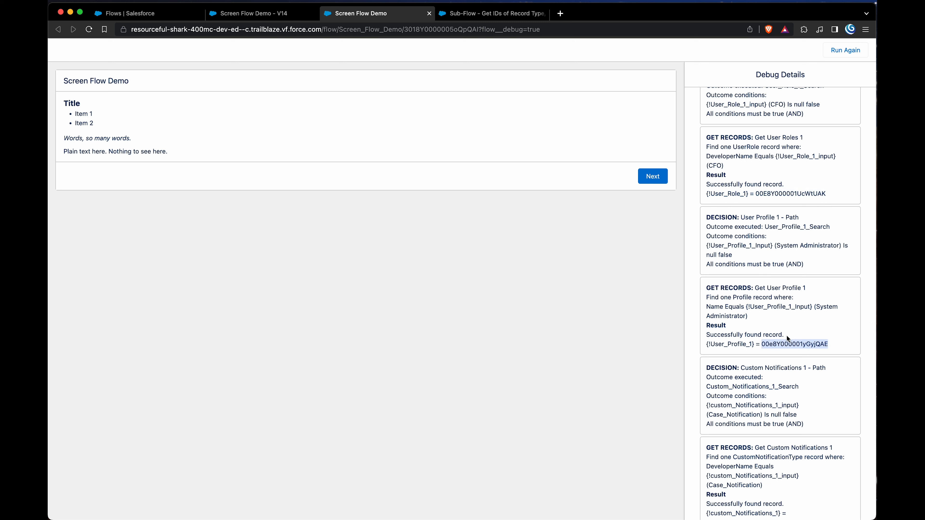
Step: Check the IDs returned for the Case_Notification custom notification and for the user looked up by email
scroll(783, 328, "down", 5)
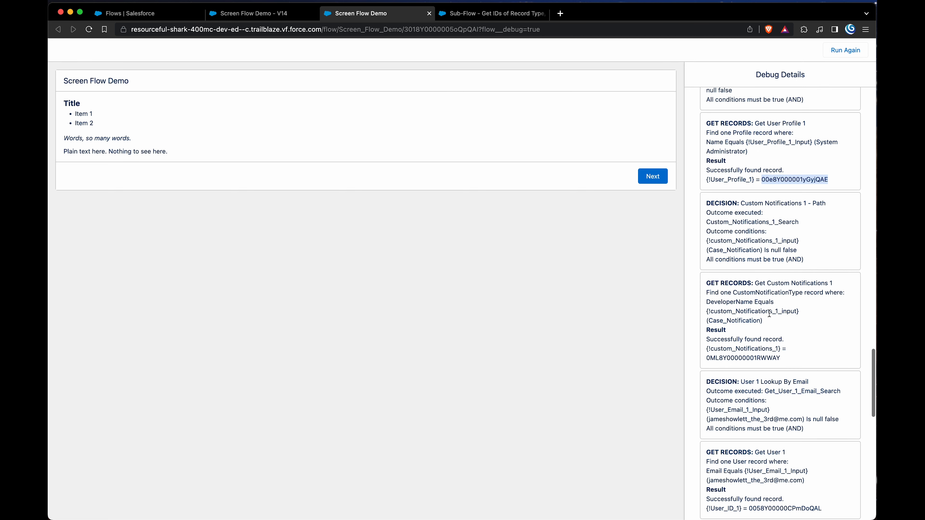
double_click(737, 321)
scroll(760, 320, "down", 2)
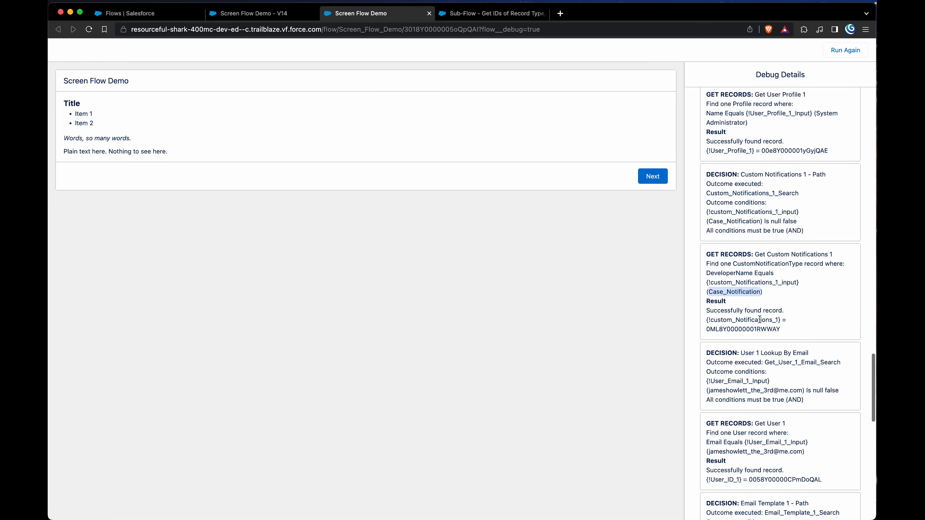
triple_click(746, 328)
scroll(746, 329, "down", 4)
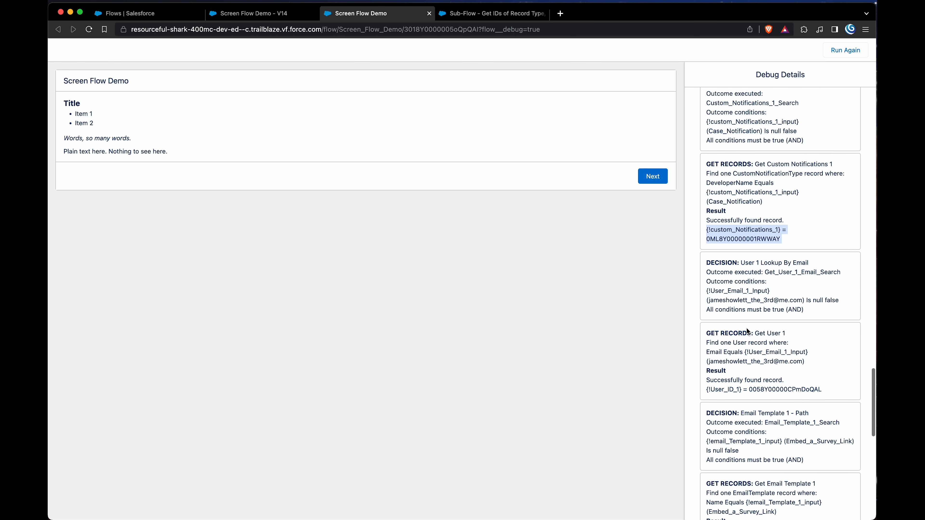
left_click_drag(732, 320, 790, 321)
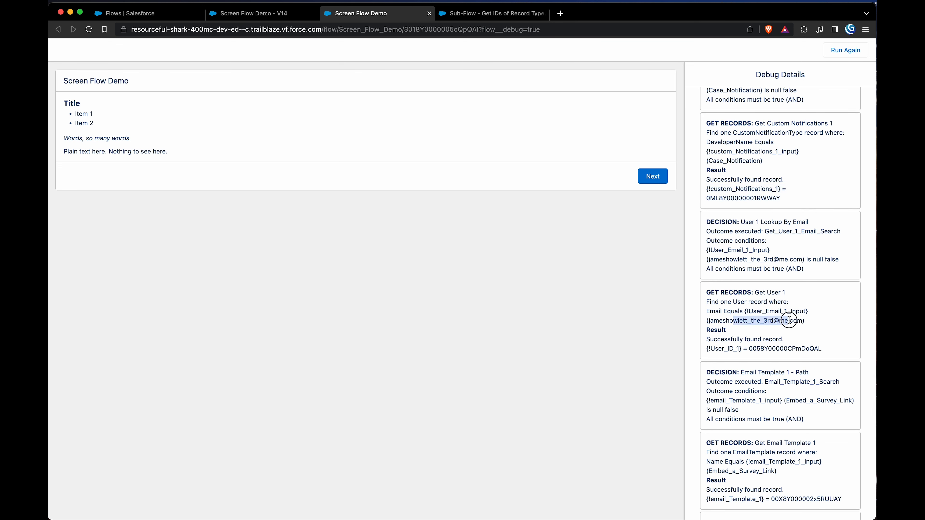
left_click(777, 352)
double_click(777, 352)
Step: Check the Embed_a_Survey_Link input and the ID returned by the Get Email Template 1 lookup
scroll(764, 321, "down", 4)
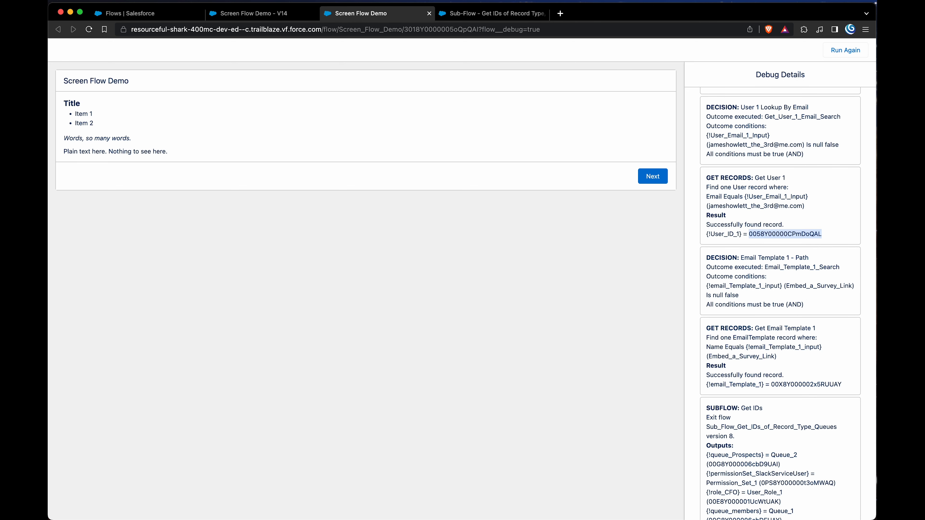
double_click(810, 286)
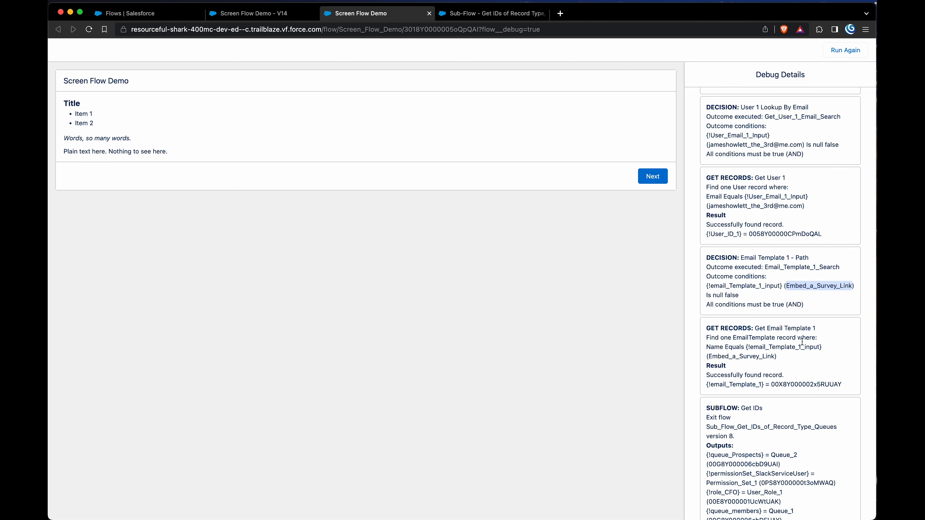
double_click(797, 386)
Step: Examine the Get IDs subflow's outputs on exit, focusing on how queue_Prospects is assigned from Queue_2
scroll(774, 364, "down", 7)
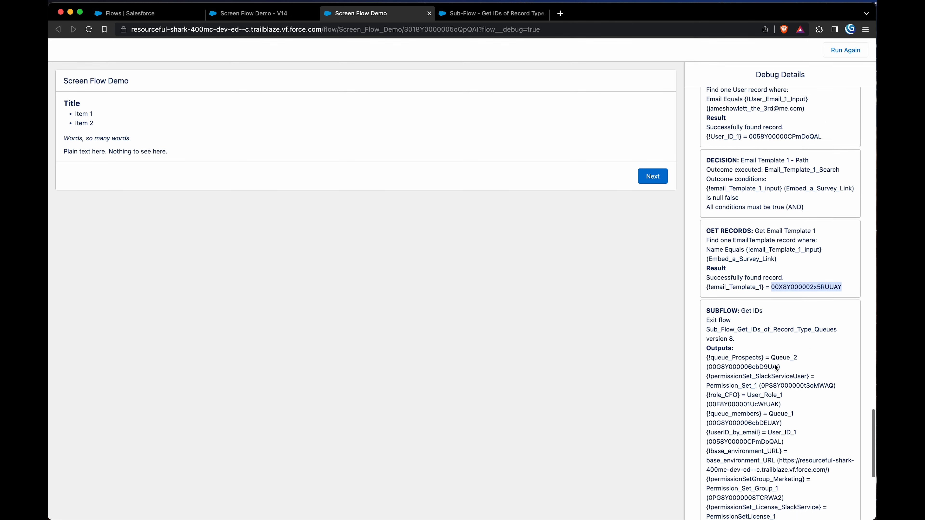
scroll(774, 365, "down", 2)
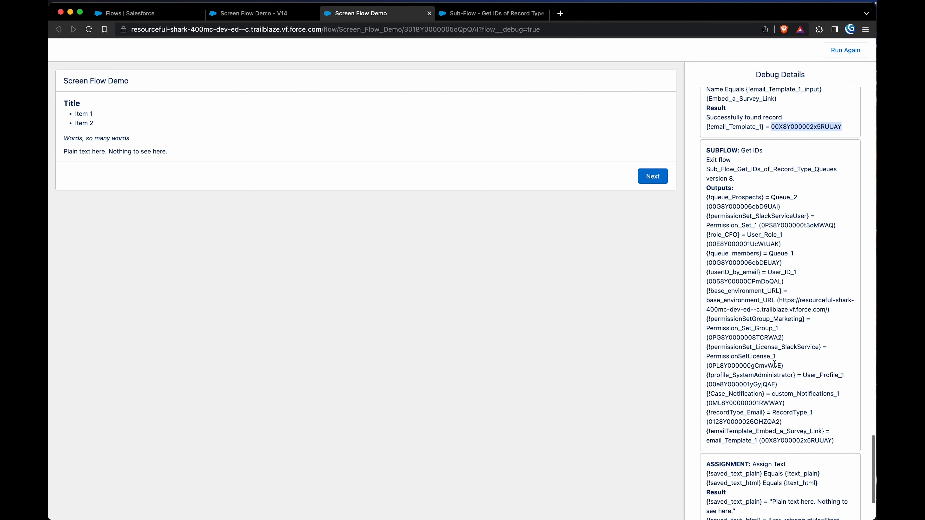
left_click_drag(750, 198, 792, 198)
left_click(793, 204)
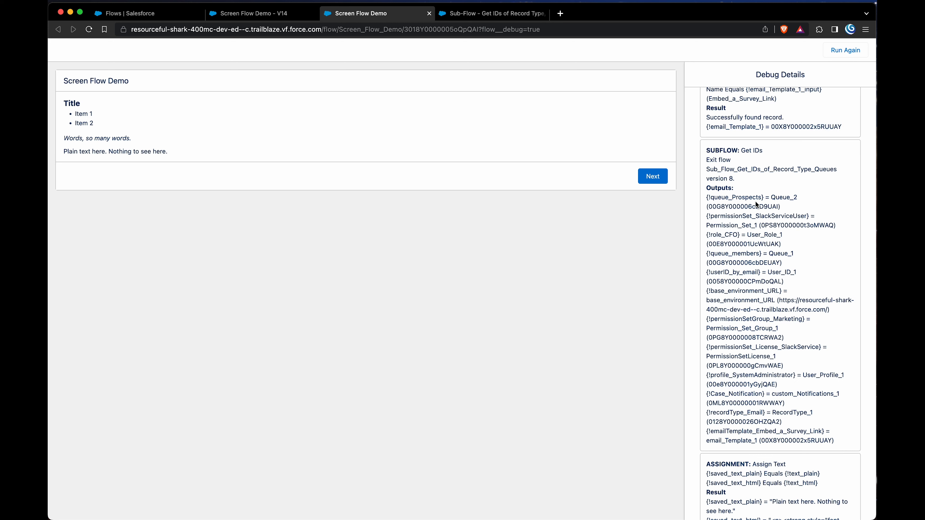
double_click(746, 198)
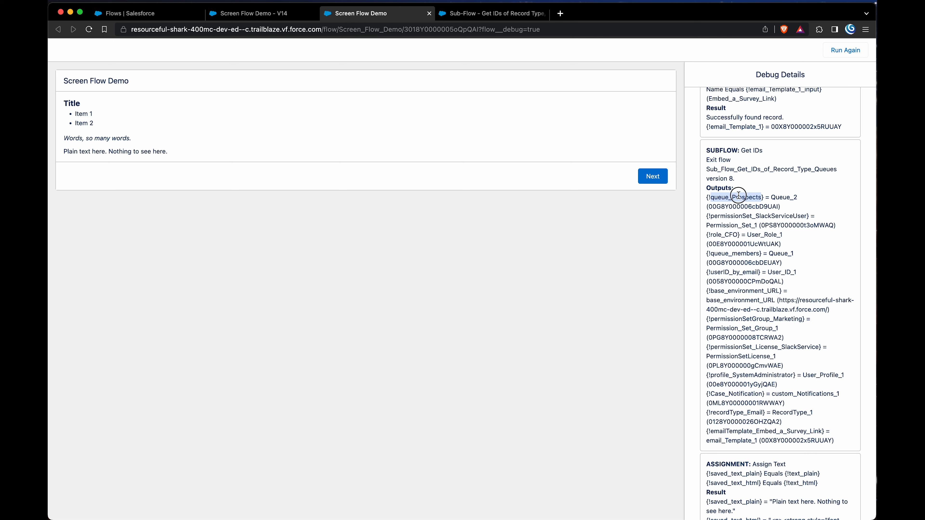
Step: Examine the Get IDs outputs for queue_Prospects, permissionSet_SlackServiceUser and role_CFO in the debug details
left_click_drag(706, 196, 764, 200)
double_click(740, 215)
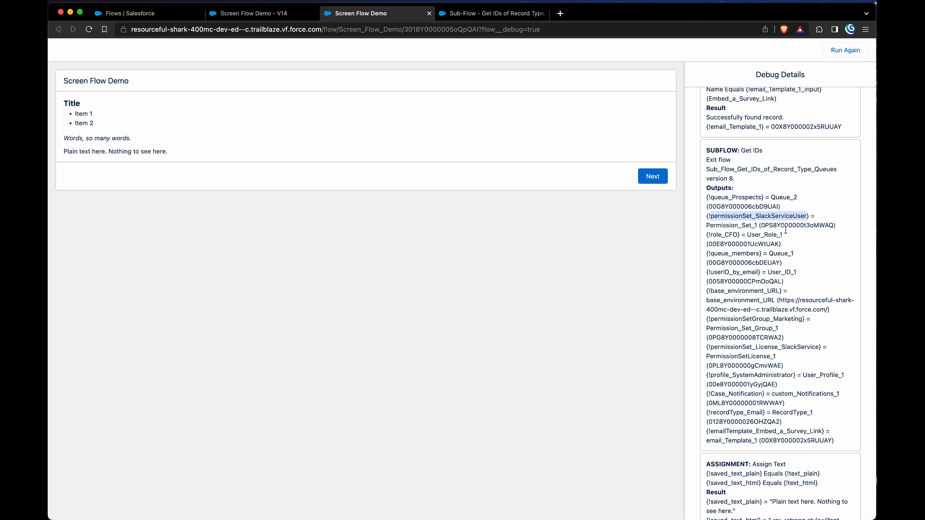
double_click(728, 235)
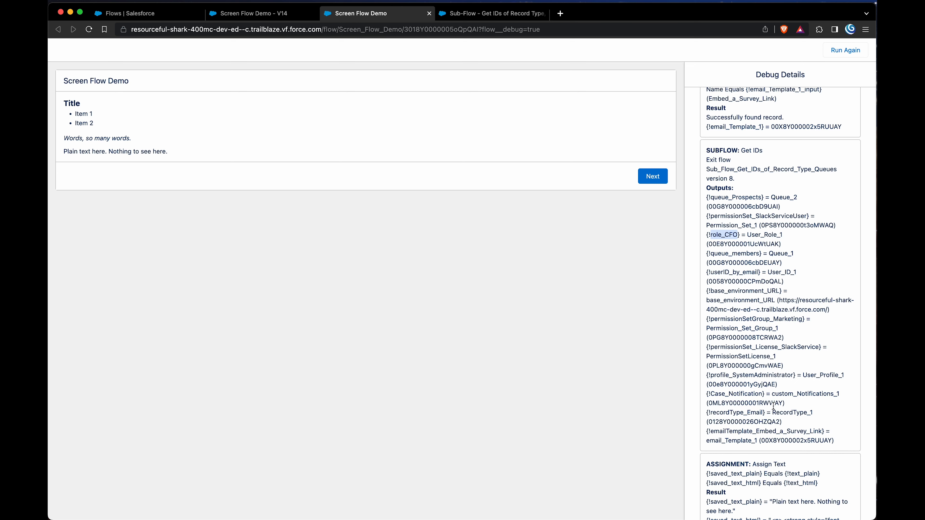
scroll(773, 405, "down", 2)
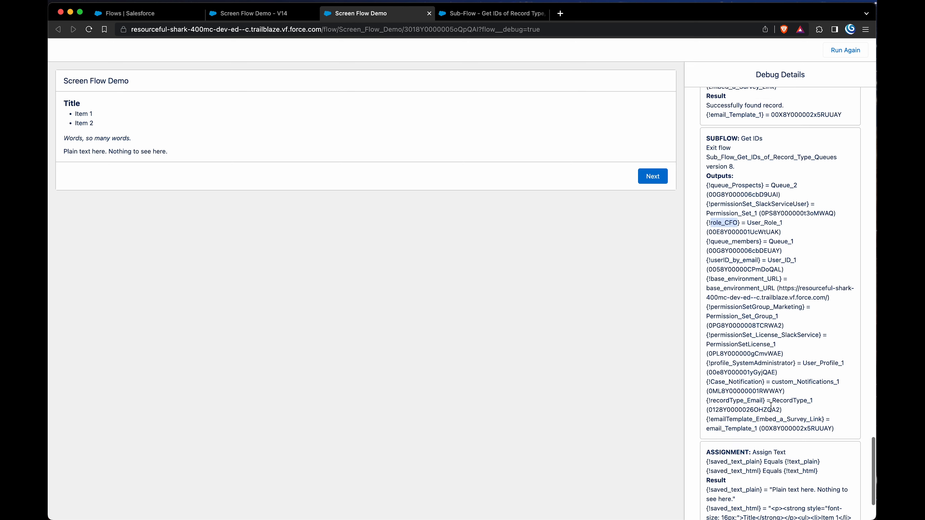
Step: Examine the overall chain of decisions and Get Records elements in the Get IDs sub-flow's builder canvas
left_click(491, 14)
left_click_drag(605, 335, 612, 295)
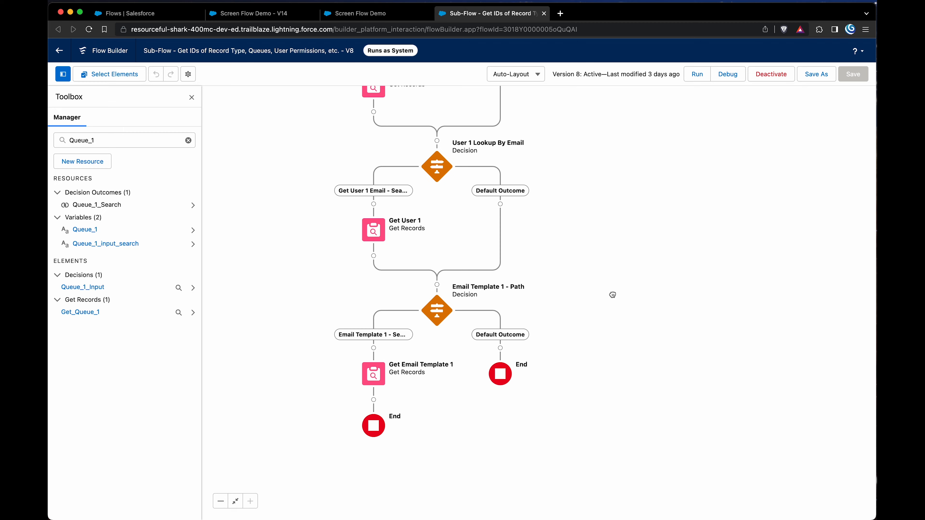
left_click(236, 502)
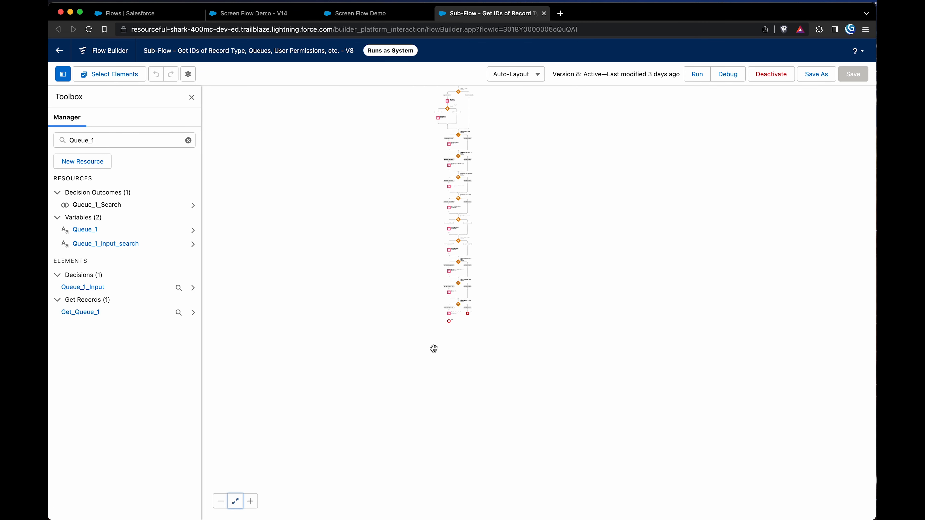
left_click_drag(567, 244, 560, 305)
left_click(250, 501)
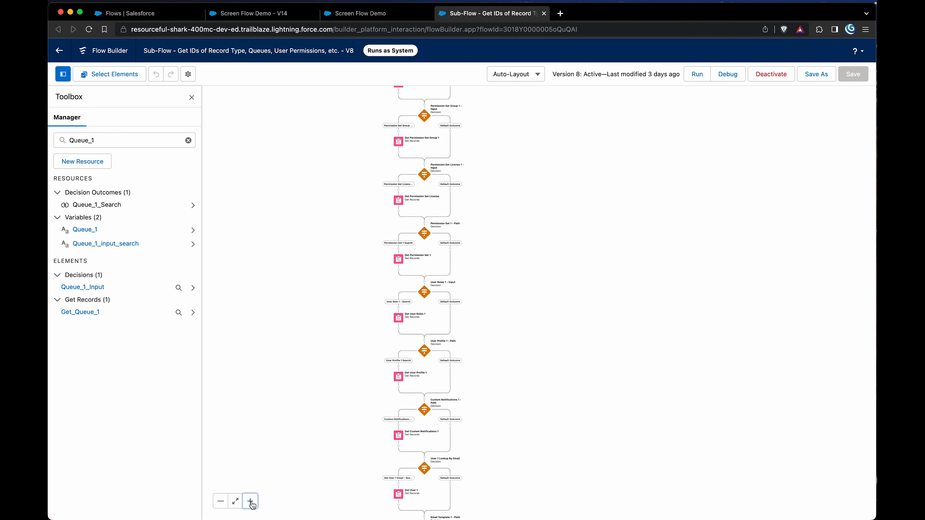
left_click(250, 502)
left_click(221, 501)
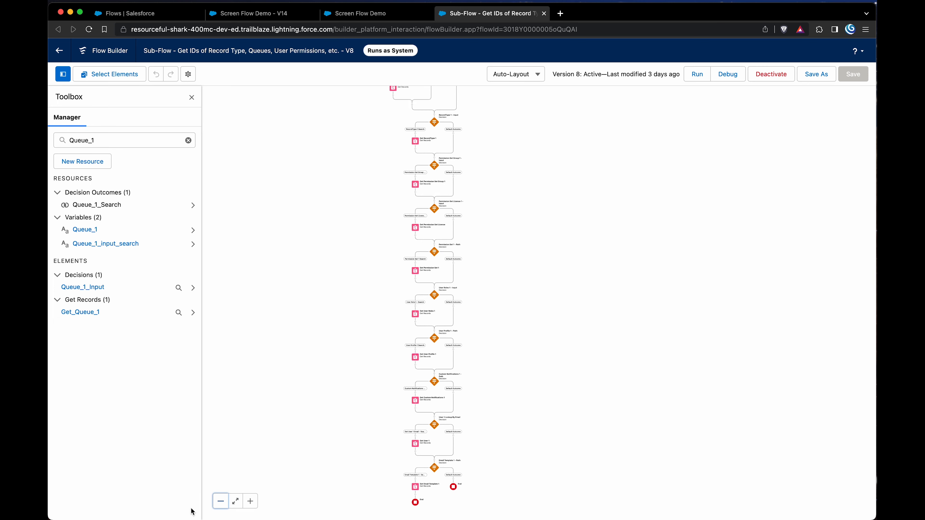
left_click(220, 501)
left_click(221, 502)
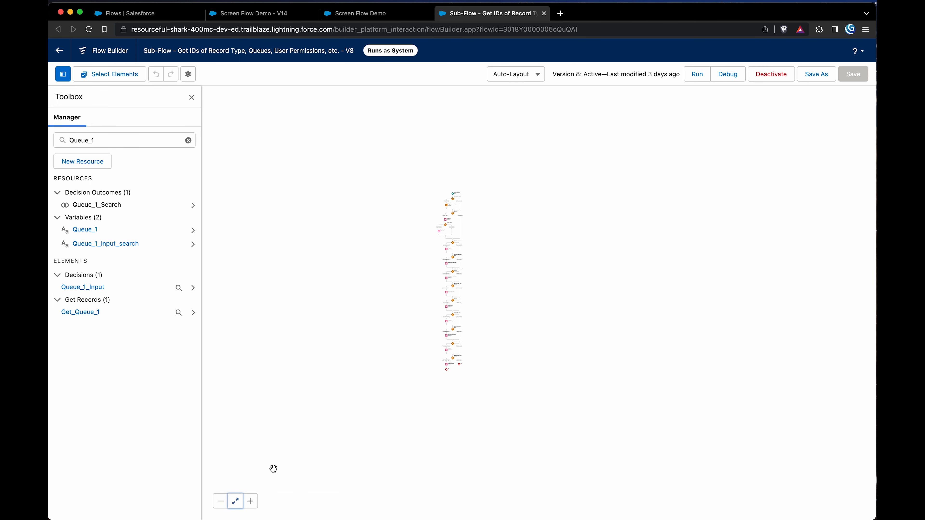
left_click(251, 501)
left_click(250, 502)
Step: Debug the sub-flow with get_base_url enabled and all other input variables left blank
left_click(728, 74)
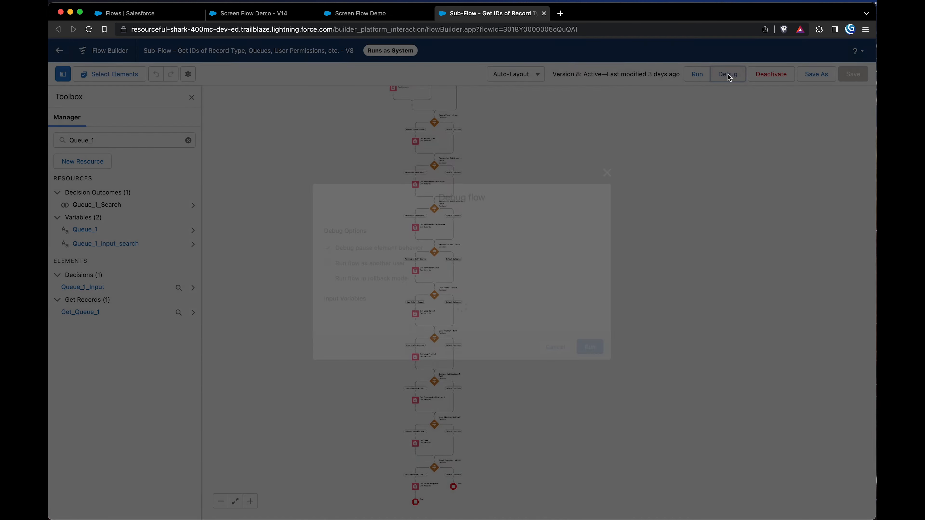
scroll(469, 254, "down", 5)
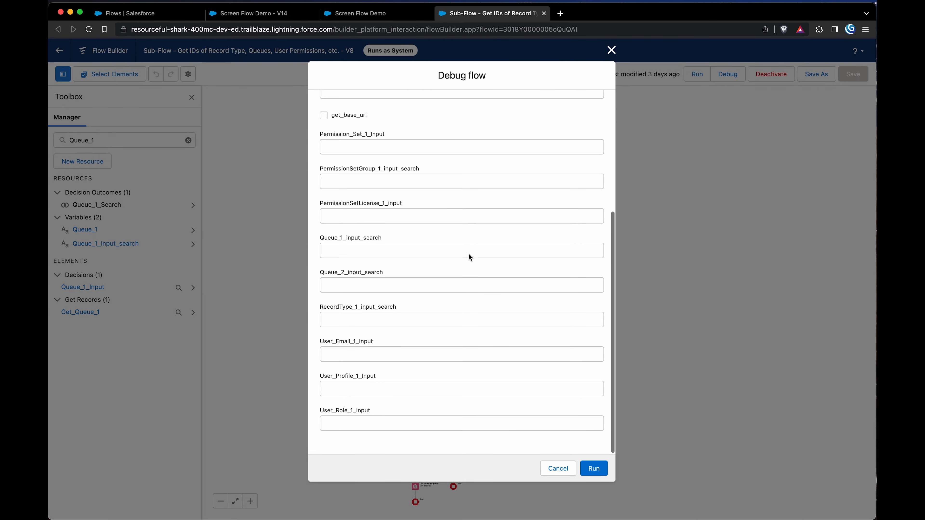
scroll(469, 254, "up", 5)
left_click(346, 297)
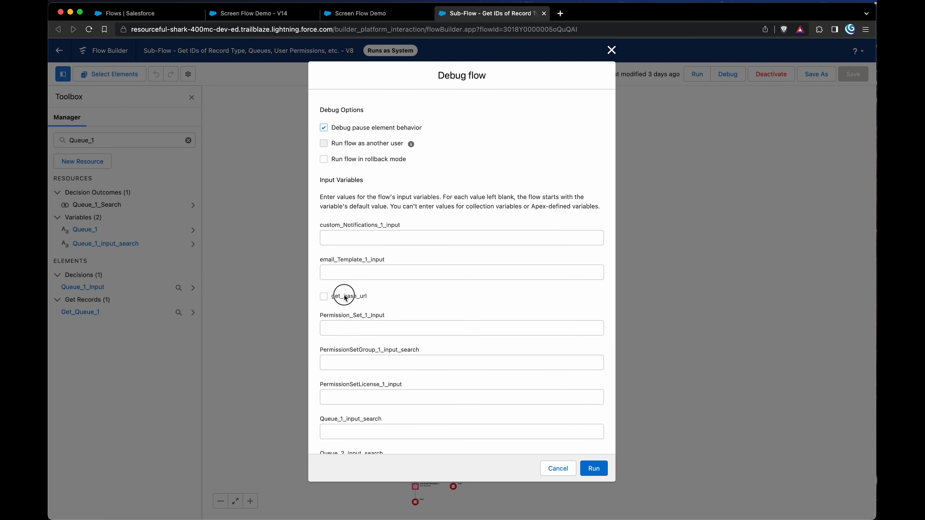
left_click(595, 469)
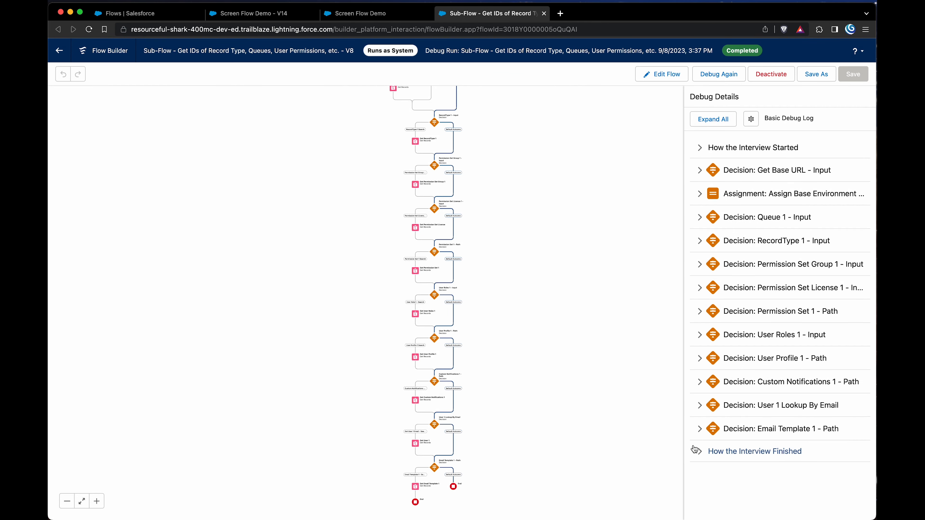
Step: Check the debug run's duration under How the Interview Finished and trace the executed path through the sub-flow
left_click(736, 453)
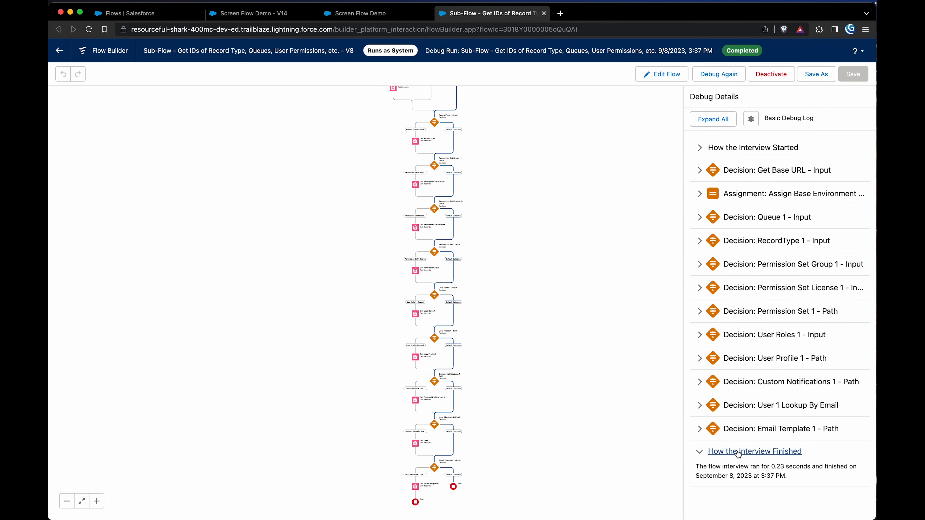
double_click(772, 466)
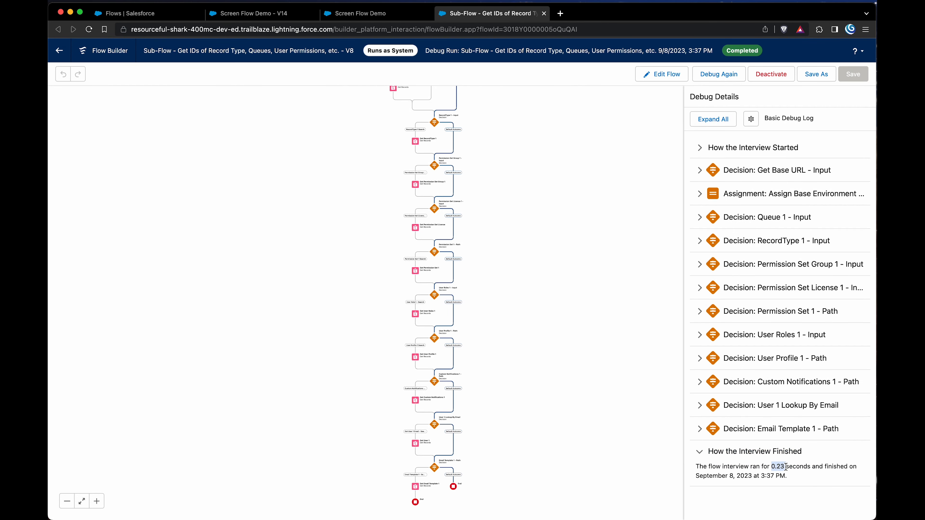
left_click_drag(597, 235, 583, 443)
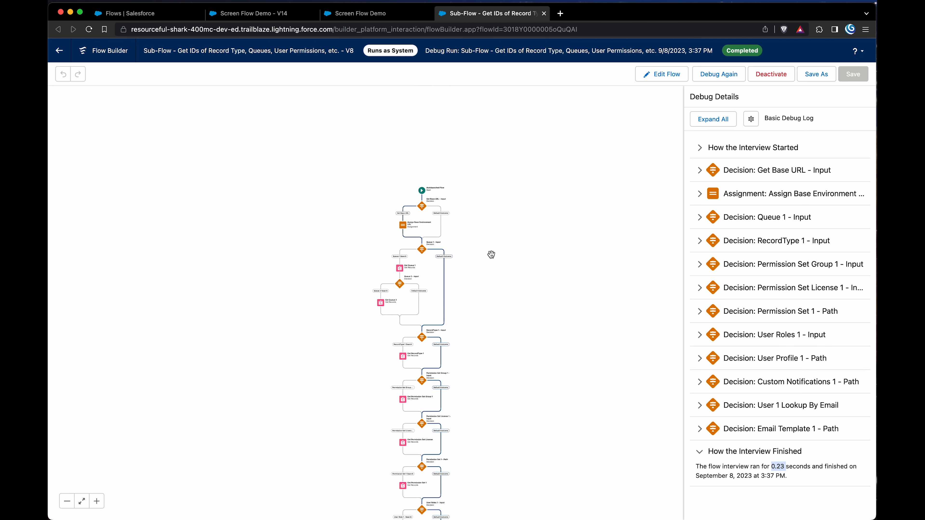
left_click_drag(531, 418, 526, 199)
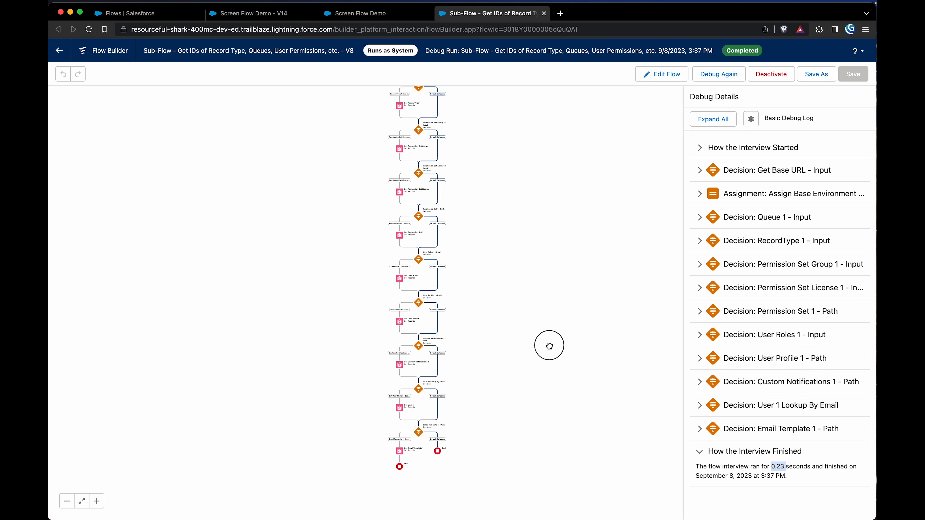
mouse_move(549, 345)
left_mouse_down()
mouse_move(549, 296)
mouse_move(551, 347)
left_mouse_up()
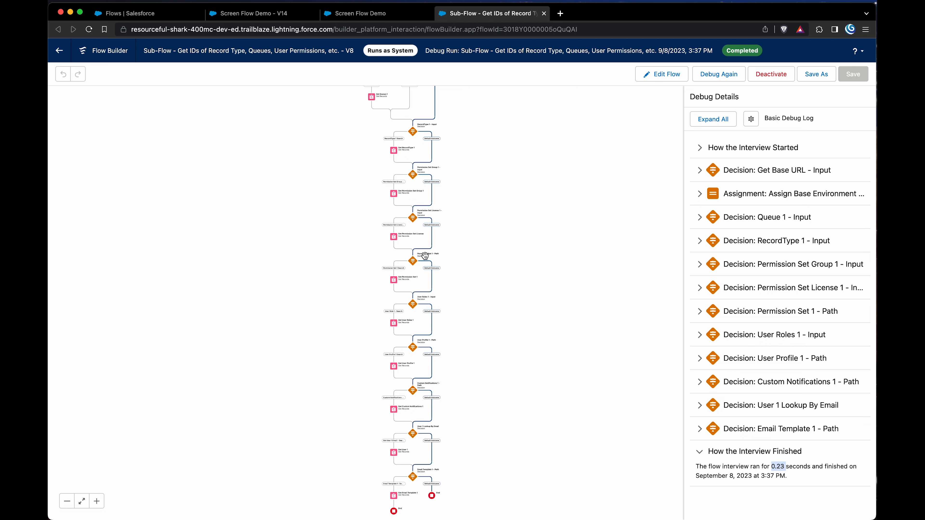
left_click_drag(485, 477, 518, 402)
left_click_drag(547, 235, 531, 192)
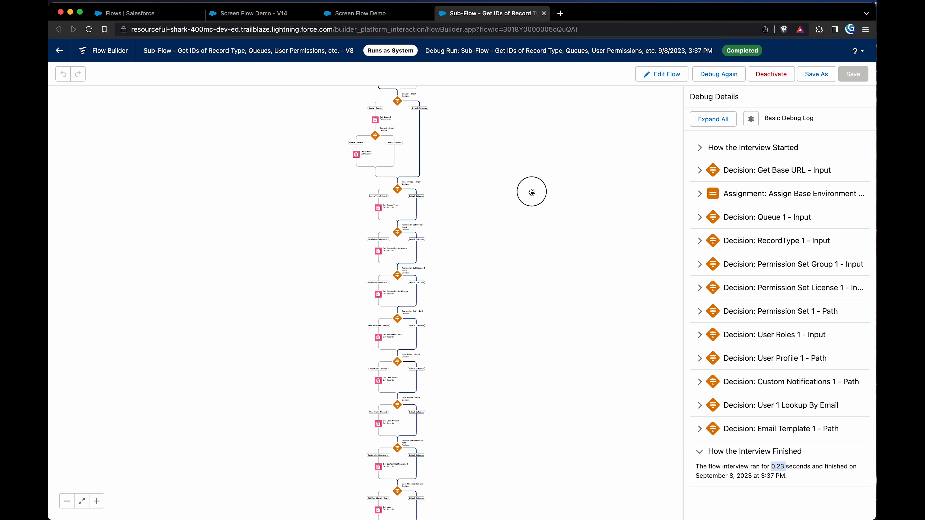
left_click_drag(522, 337, 515, 263)
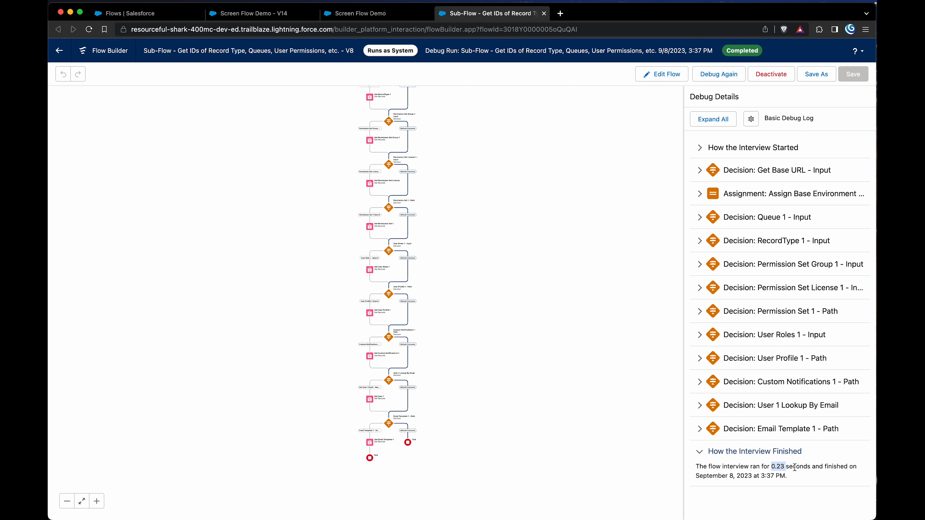
left_click(786, 467)
double_click(773, 467)
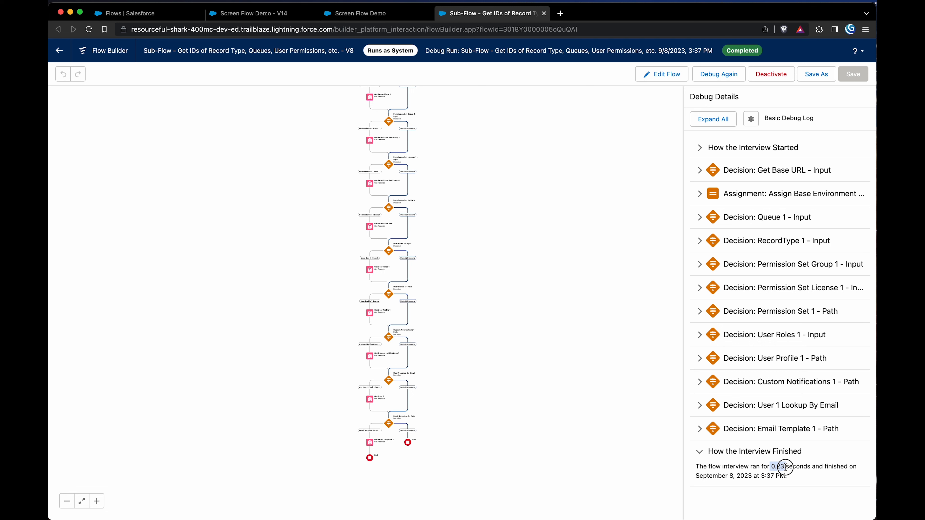
Step: Review the Screen Flow Demo debug details from its final entry back to the start, and return to the sub-flow's debug run
left_click(381, 14)
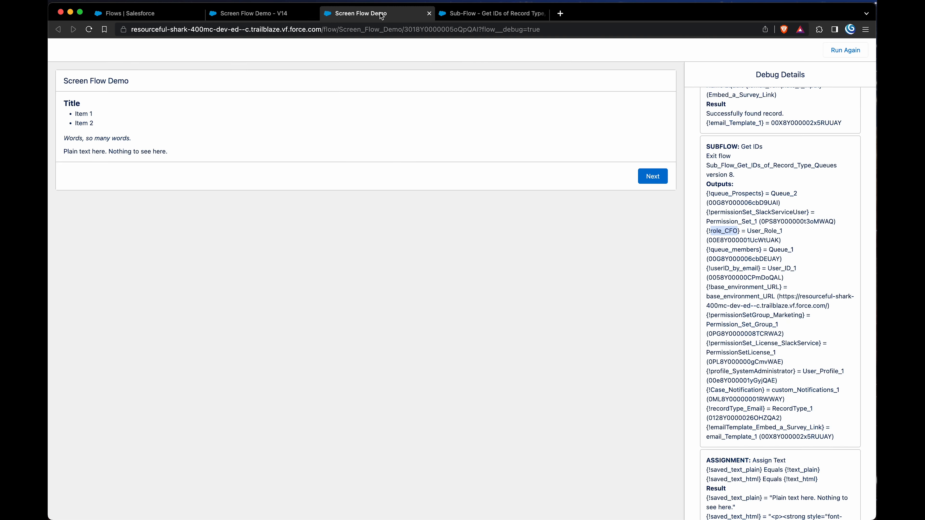
scroll(784, 393, "down", 3)
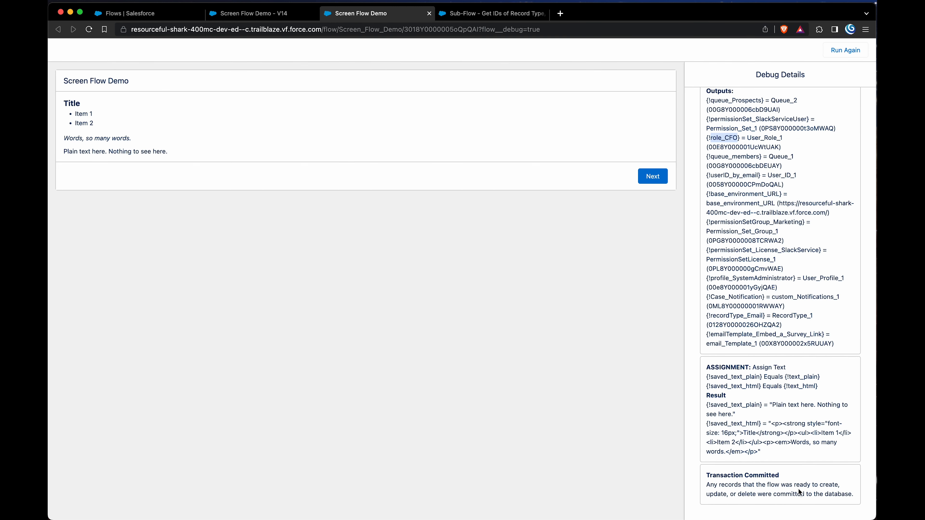
scroll(793, 476, "up", 20)
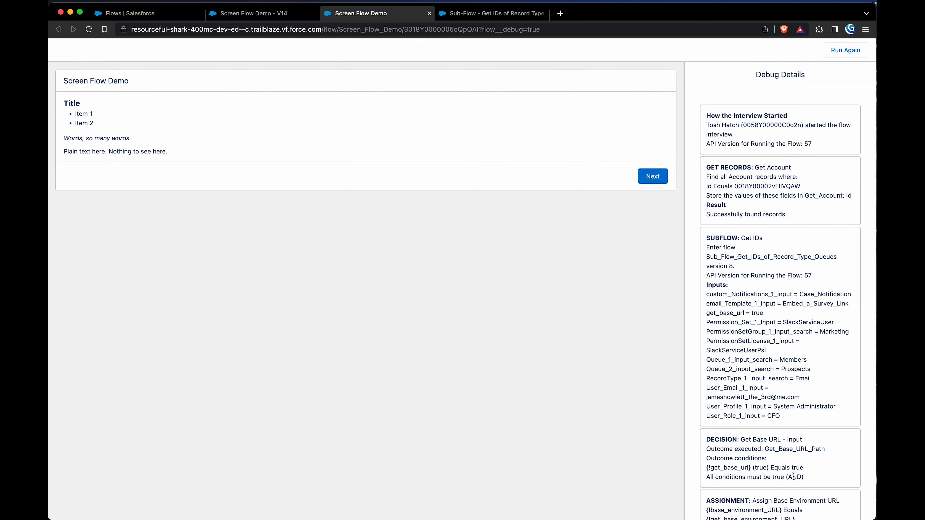
left_click(494, 13)
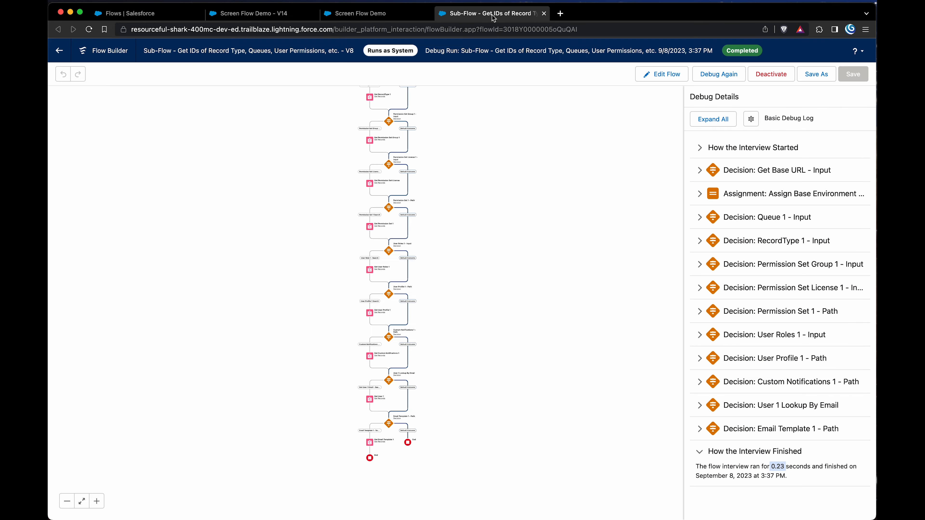